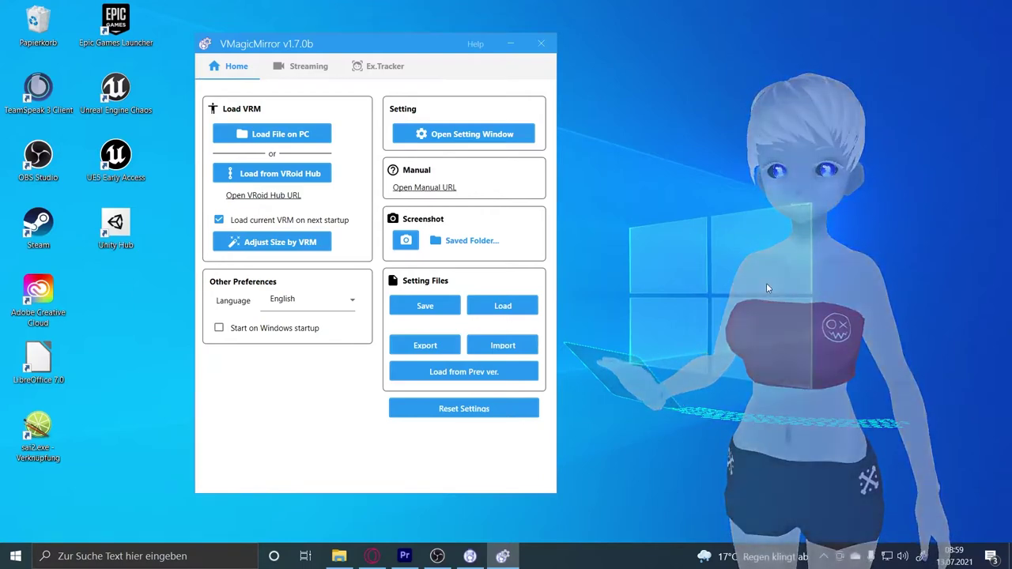
- Move the avatar slightly lower on the desktop and reposition the control window beside it
drag(766, 283, 810, 331)
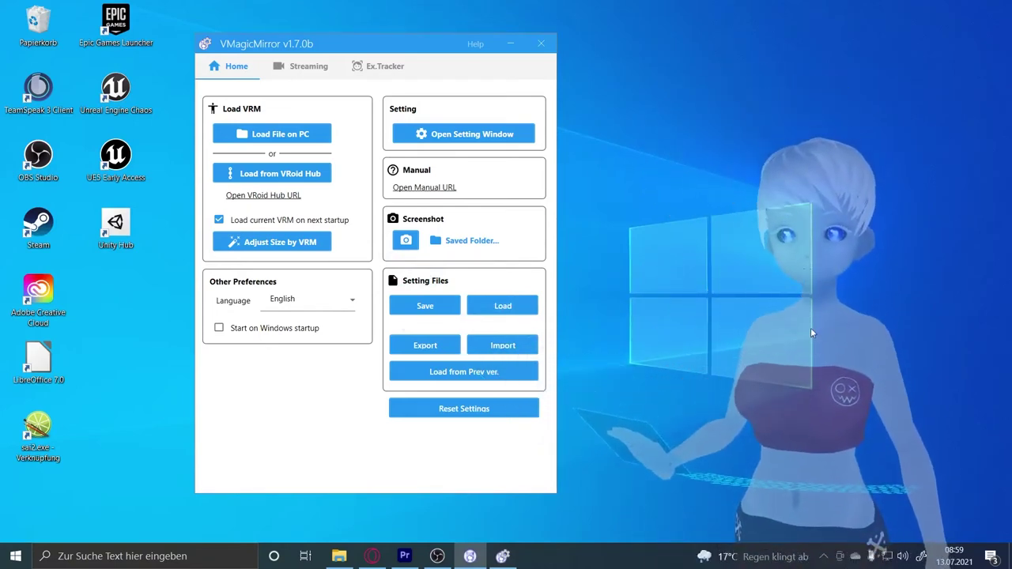
drag(383, 49, 366, 50)
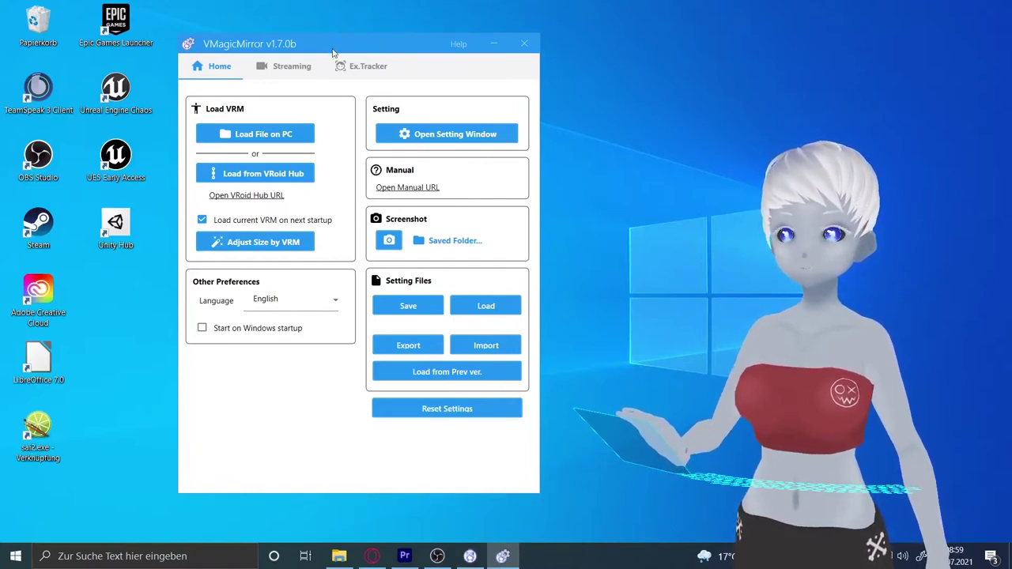
drag(333, 53, 346, 50)
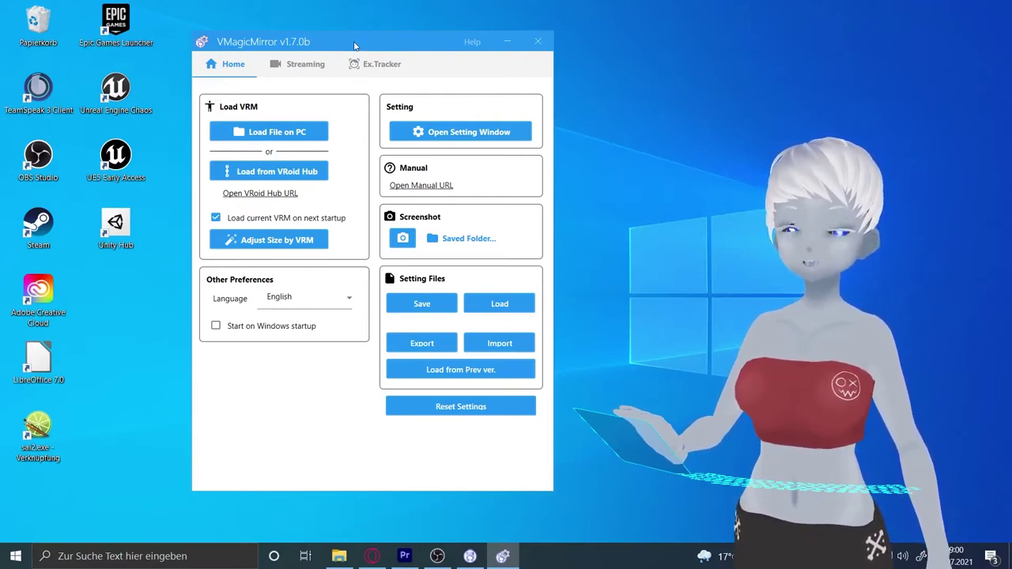
drag(342, 40, 336, 41)
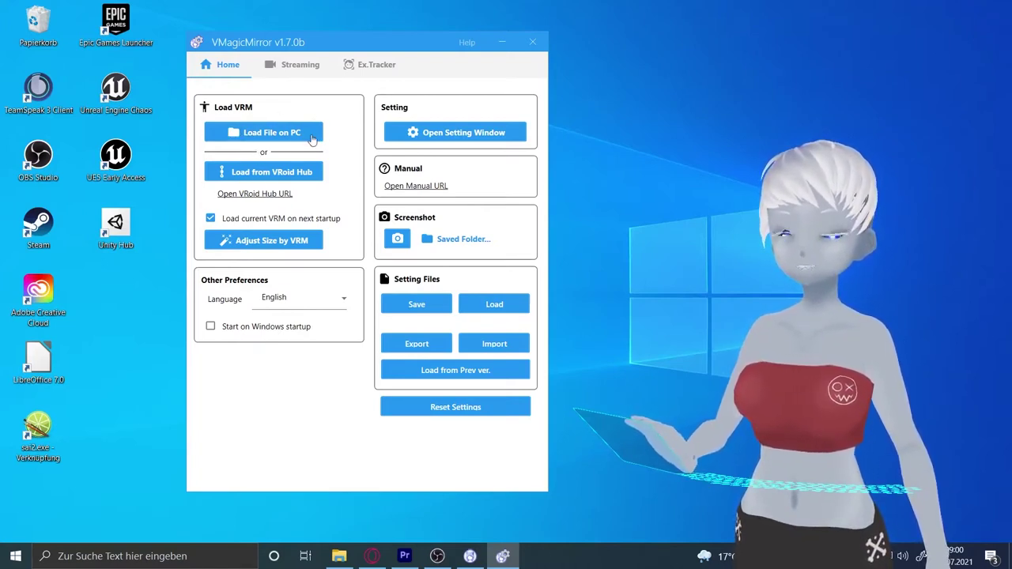
- Look over the VRM files stored on the PC, and close the file picker without loading one
click(232, 133)
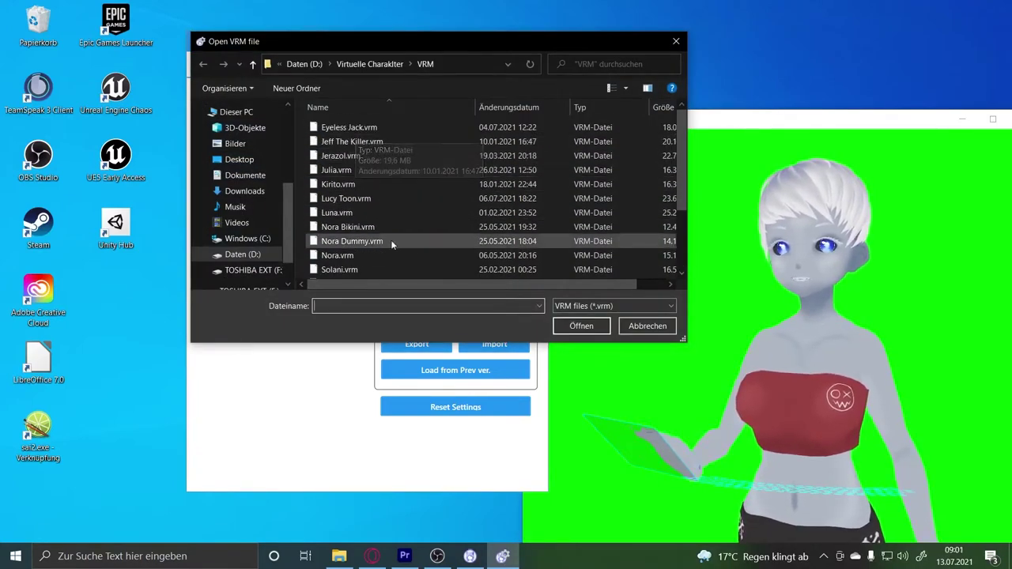
click(674, 37)
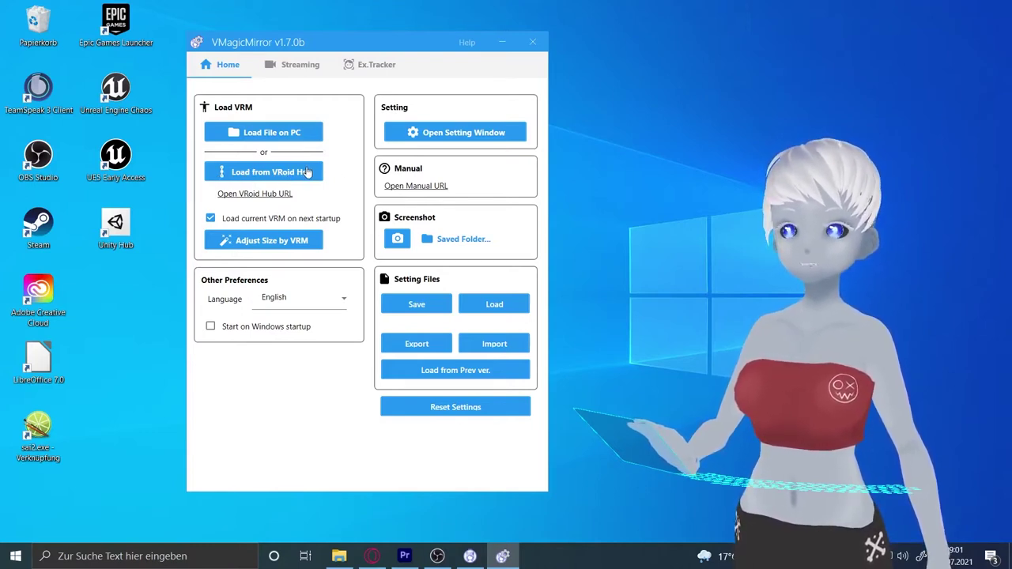
- Start loading a model from VRoid Hub and link the logged-in VRoid Hub account to VMagicMirror in the browser
click(266, 173)
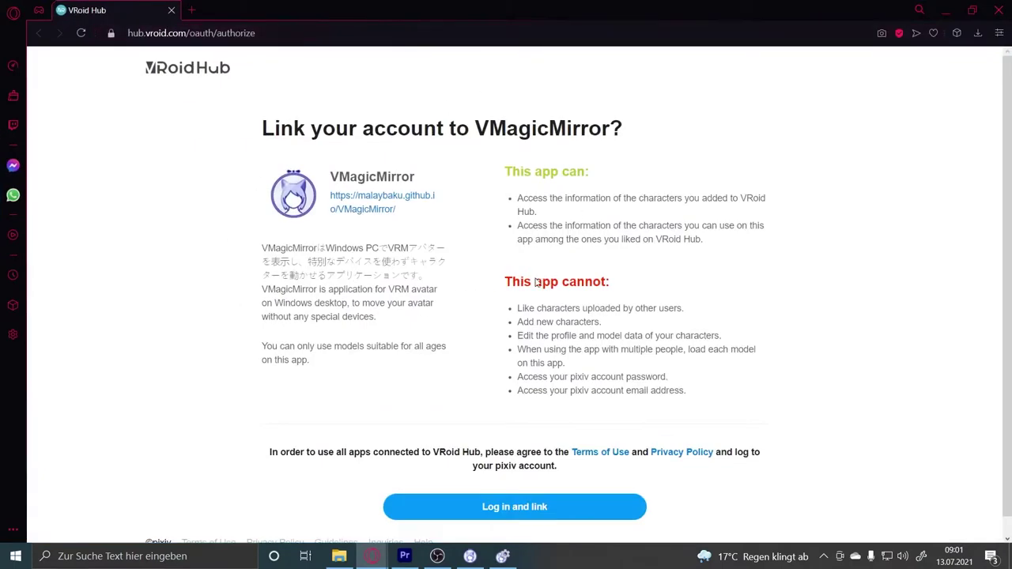
click(524, 508)
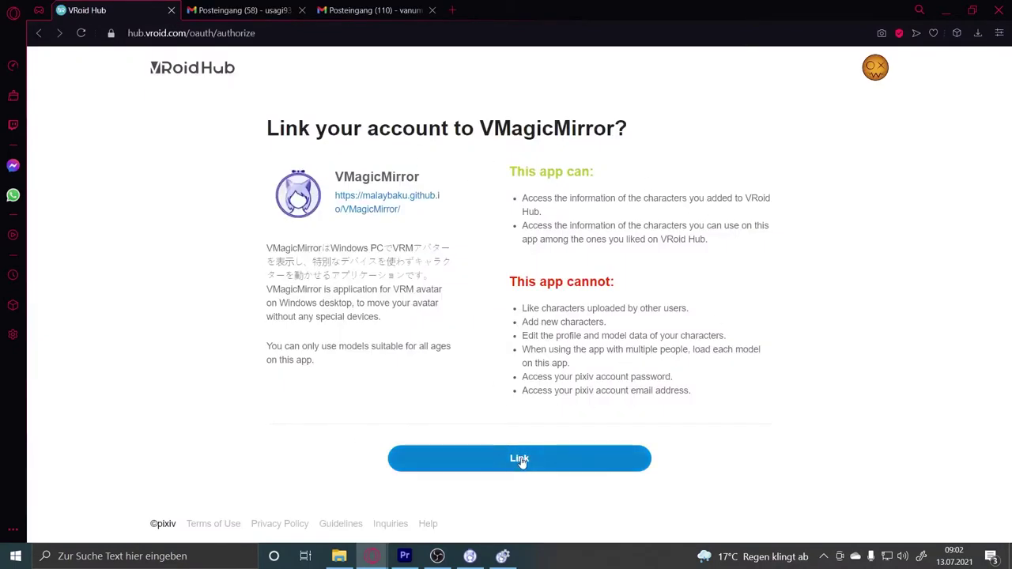
click(520, 462)
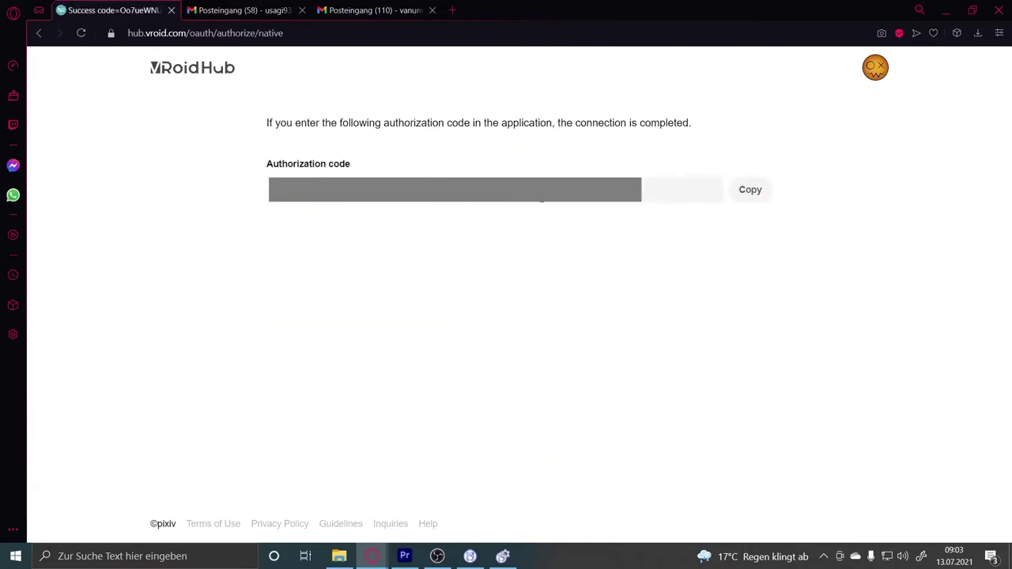
- Copy the authorization code from the browser and paste it into VMagicMirror's VRoid Hub login to sign in
click(748, 190)
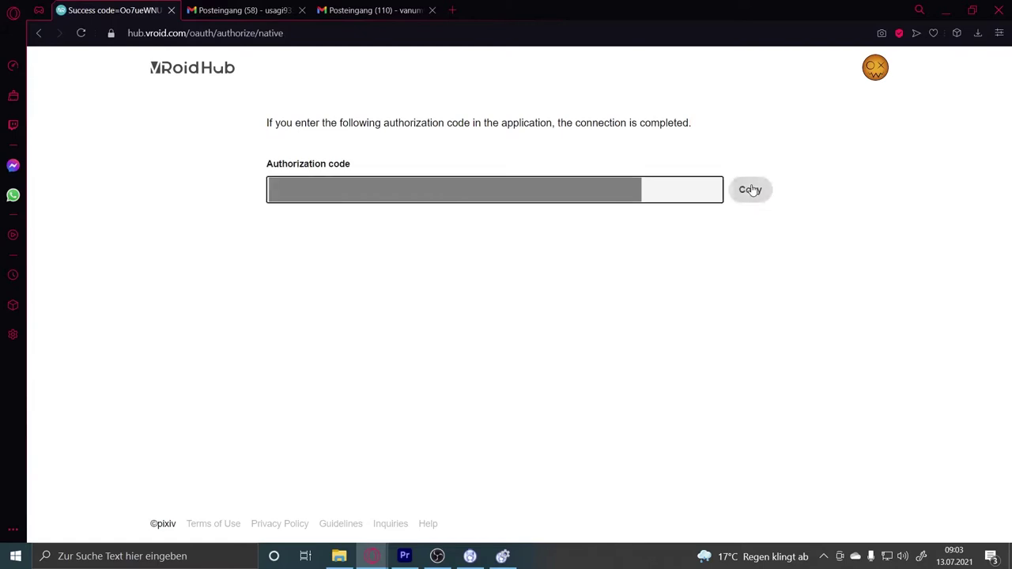
click(752, 191)
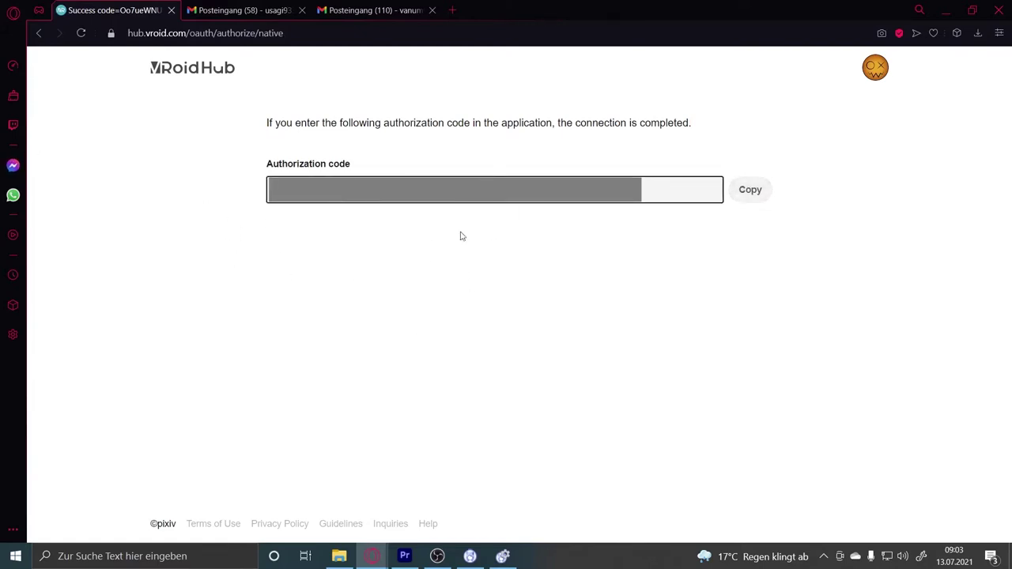
click(750, 192)
click(946, 10)
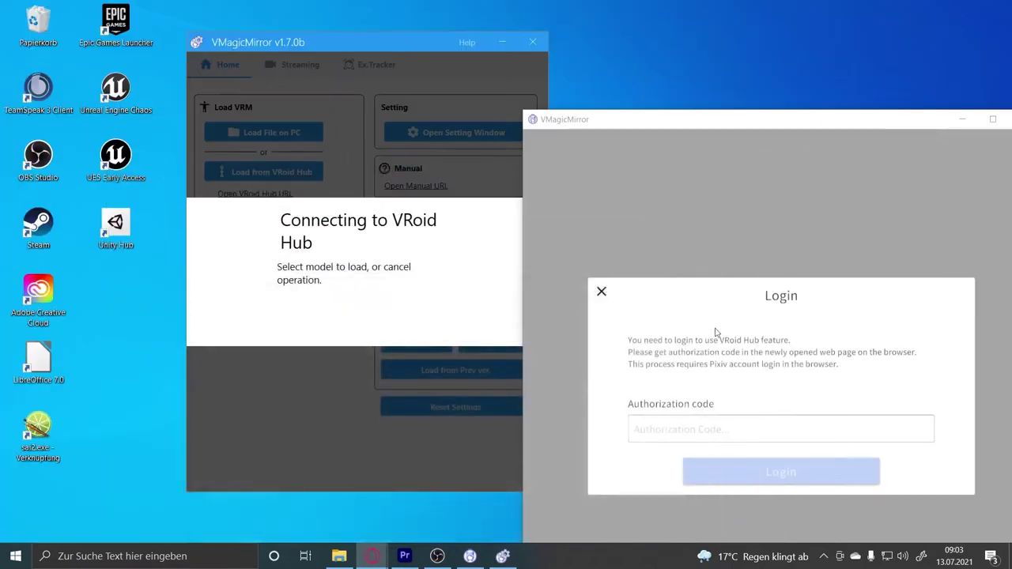
click(706, 434)
key(ctrl+v)
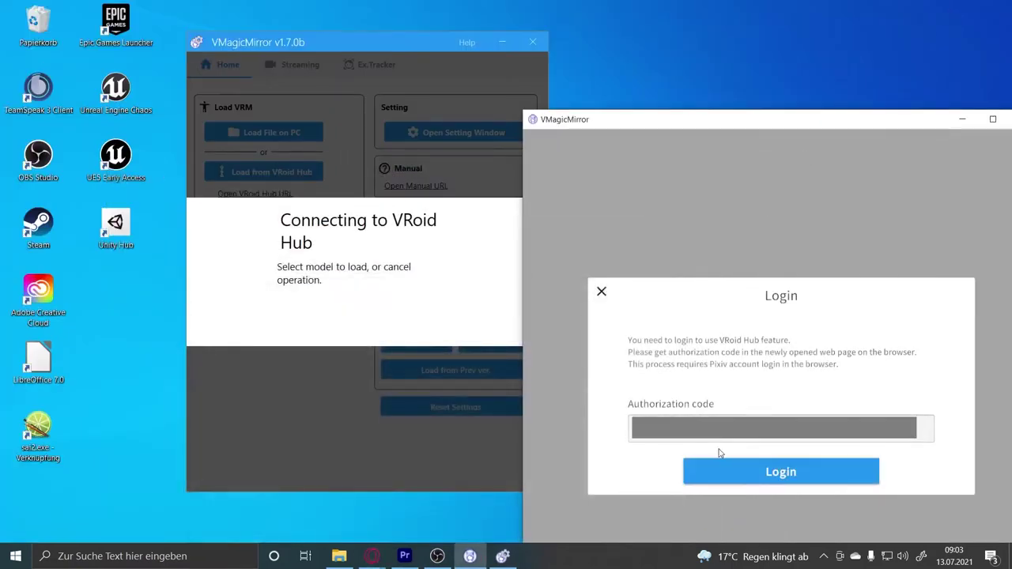
click(744, 470)
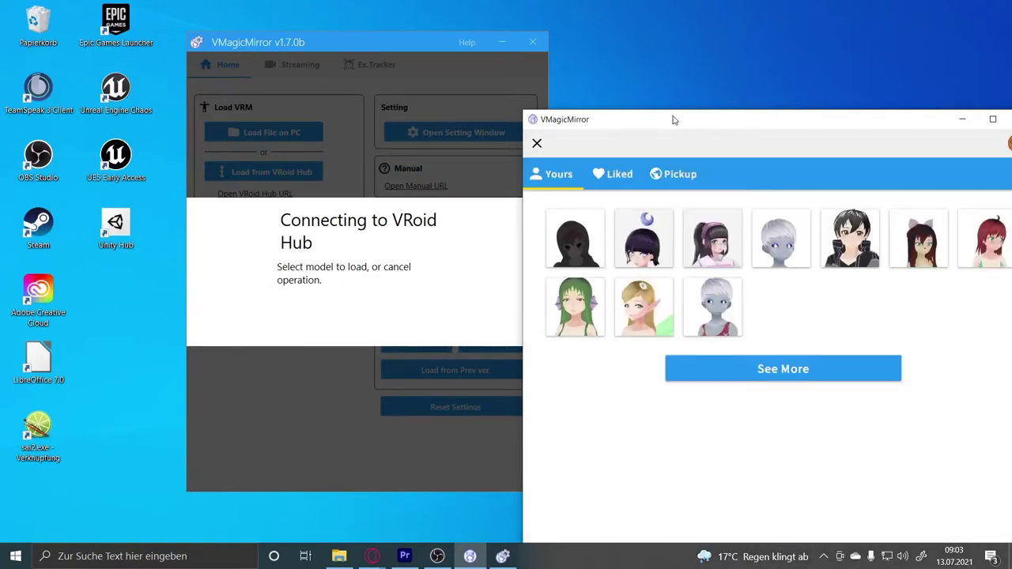
- Bring the model browser fully into view and look through the Liked and Pickup models, including more Pickup entries
drag(674, 119, 529, 89)
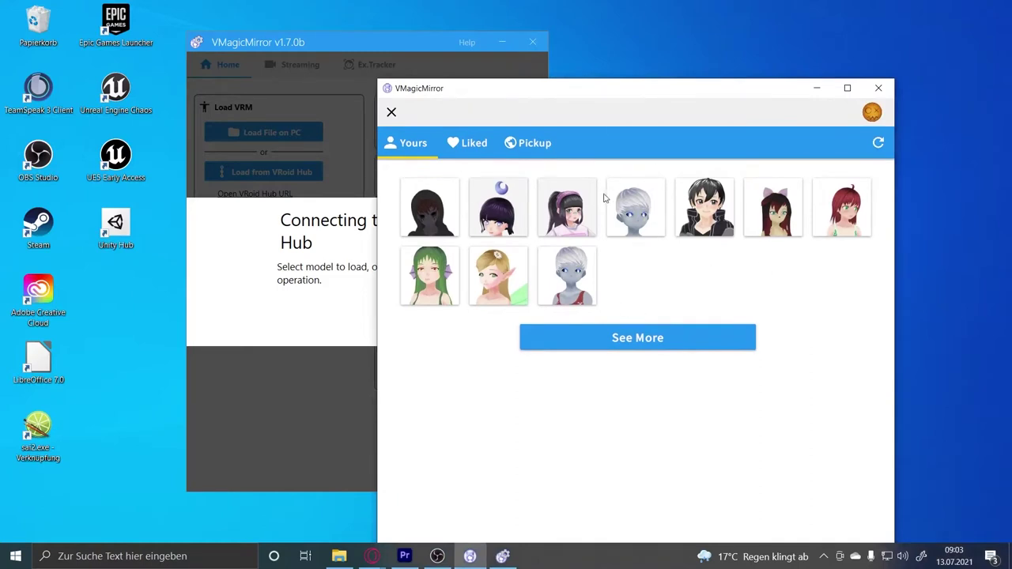
click(474, 149)
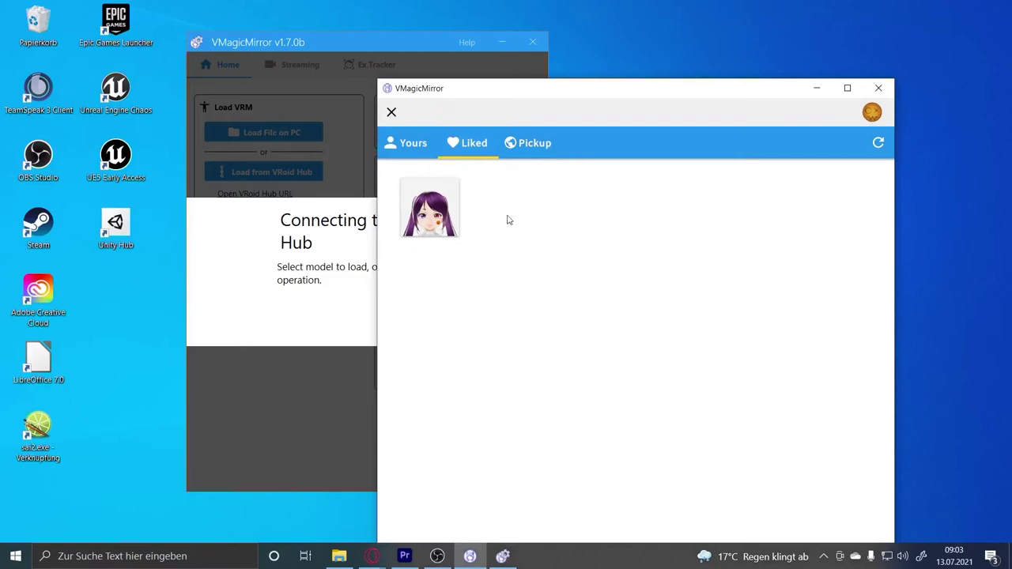
click(537, 144)
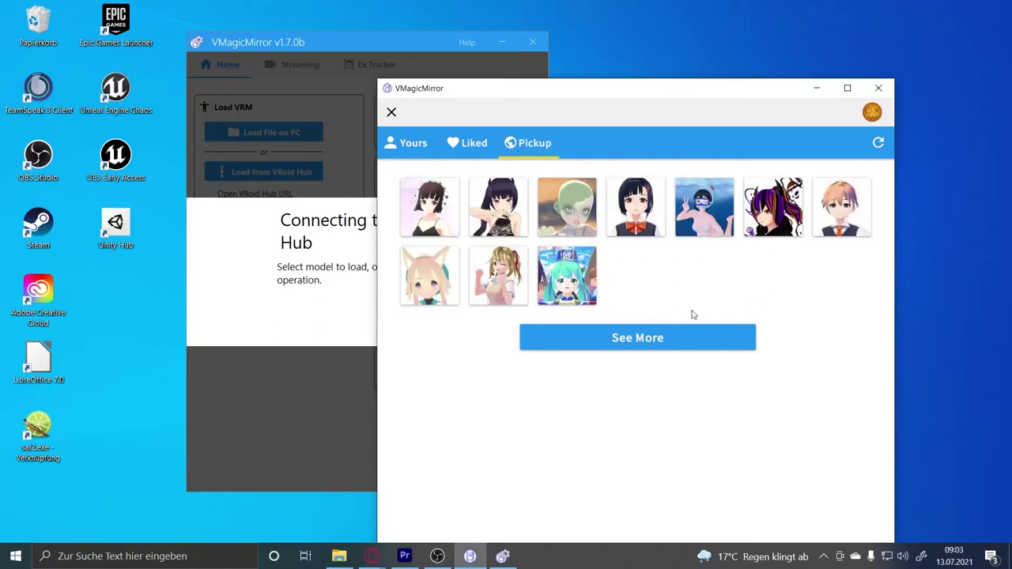
click(595, 333)
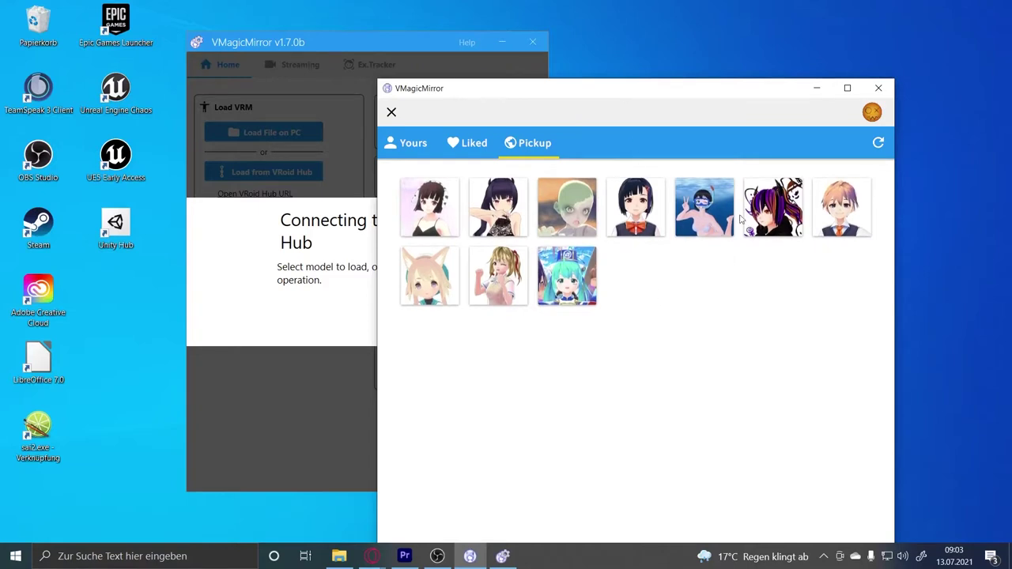
- Accept the conditions of use for the Pickup model ハロウィンちゃん and download it as the avatar
click(774, 209)
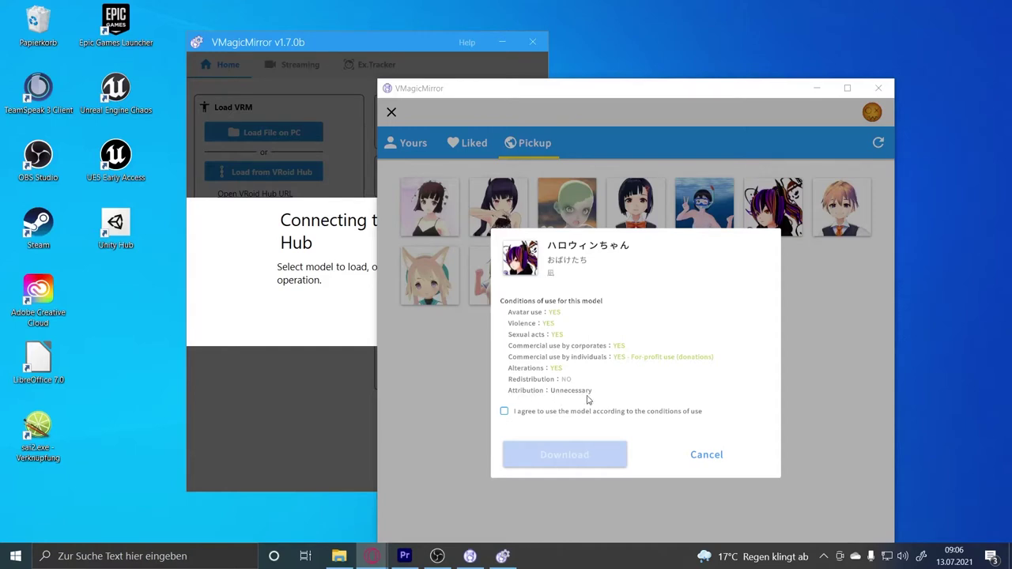
click(506, 412)
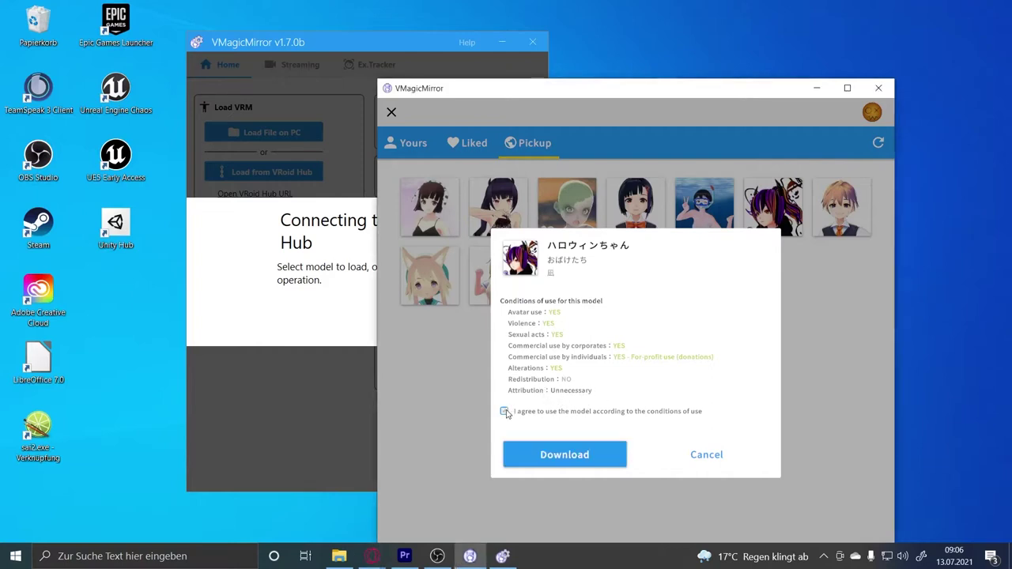
click(597, 456)
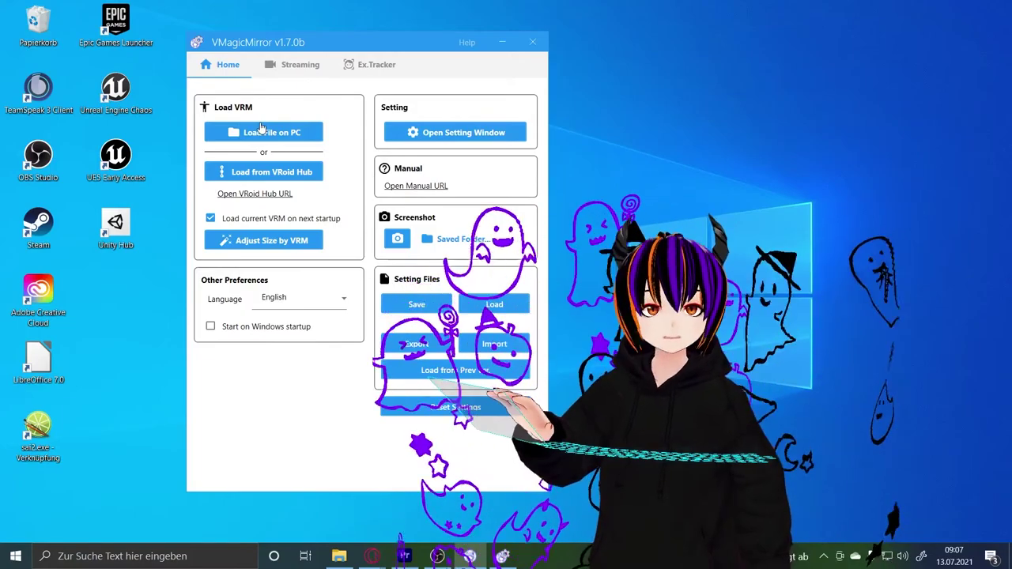
- Load Lucy Toon.vrm from the VRM folder on the PC and accept its license
click(262, 130)
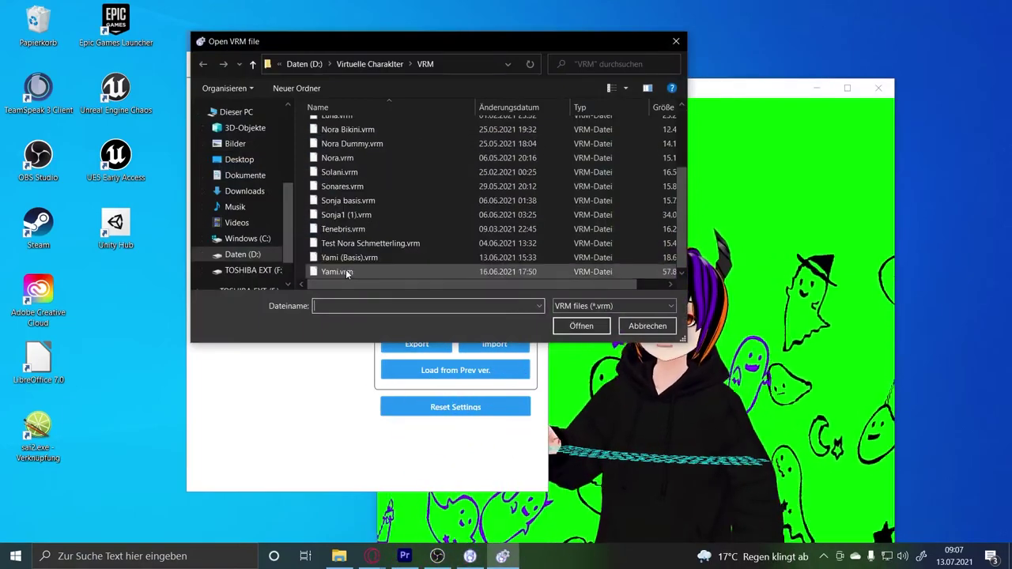
scroll(353, 190, up, 2)
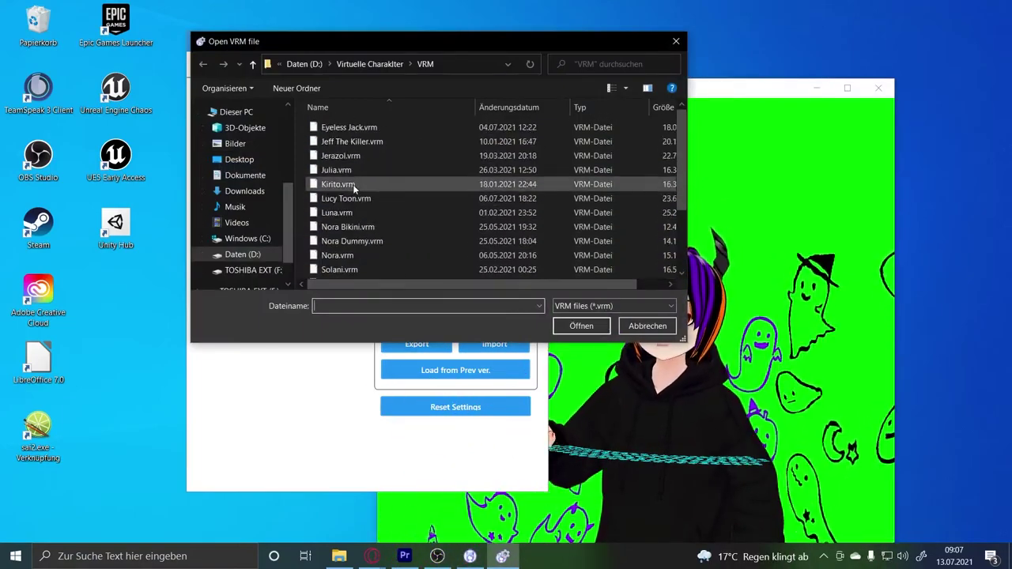
click(354, 199)
click(581, 325)
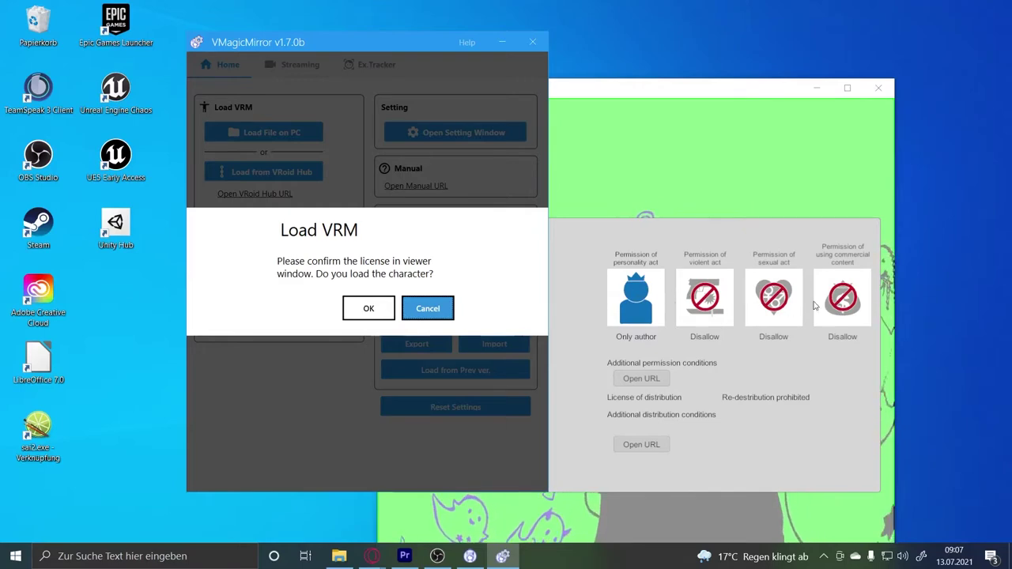
click(358, 309)
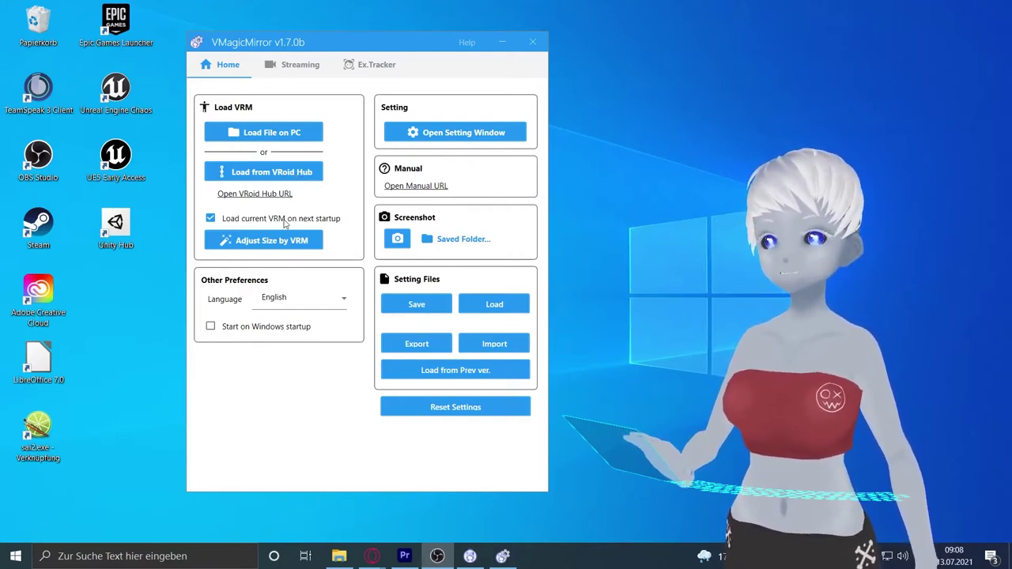
- Adjust the size to the loaded VRM and move the avatar slightly to the right on the desktop
click(257, 241)
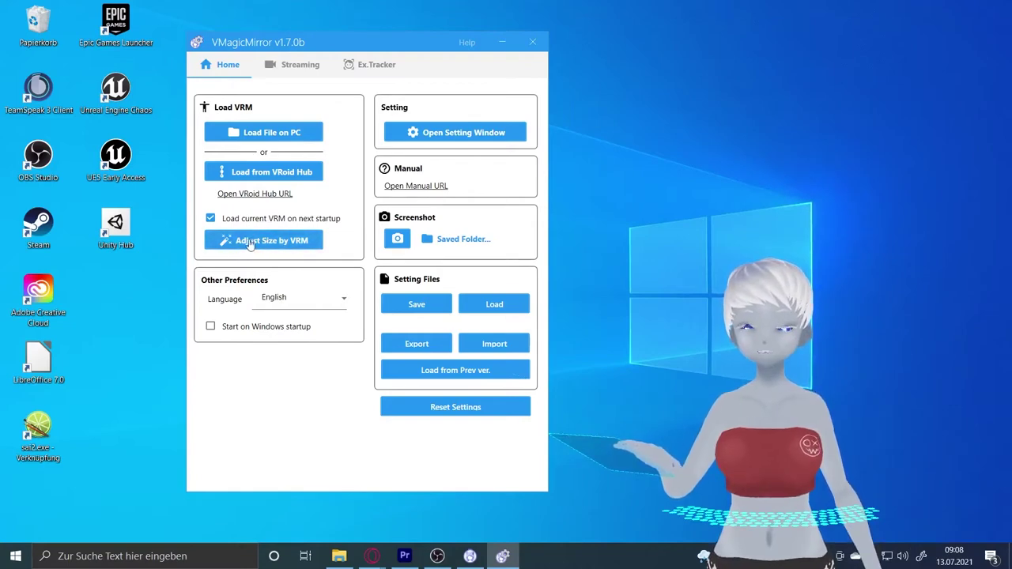
drag(772, 435, 795, 445)
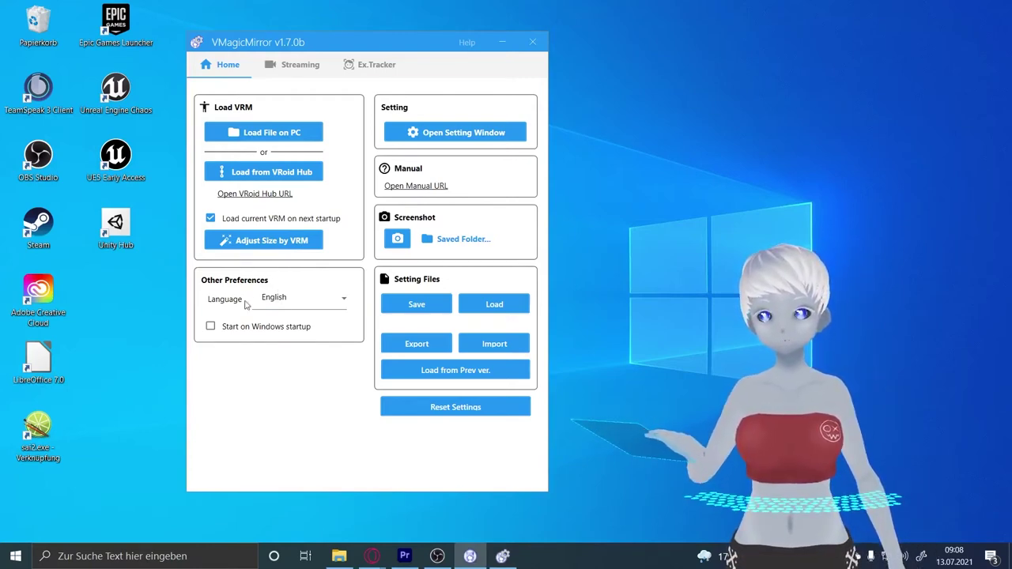
- Check the available interface languages and choose English
click(329, 305)
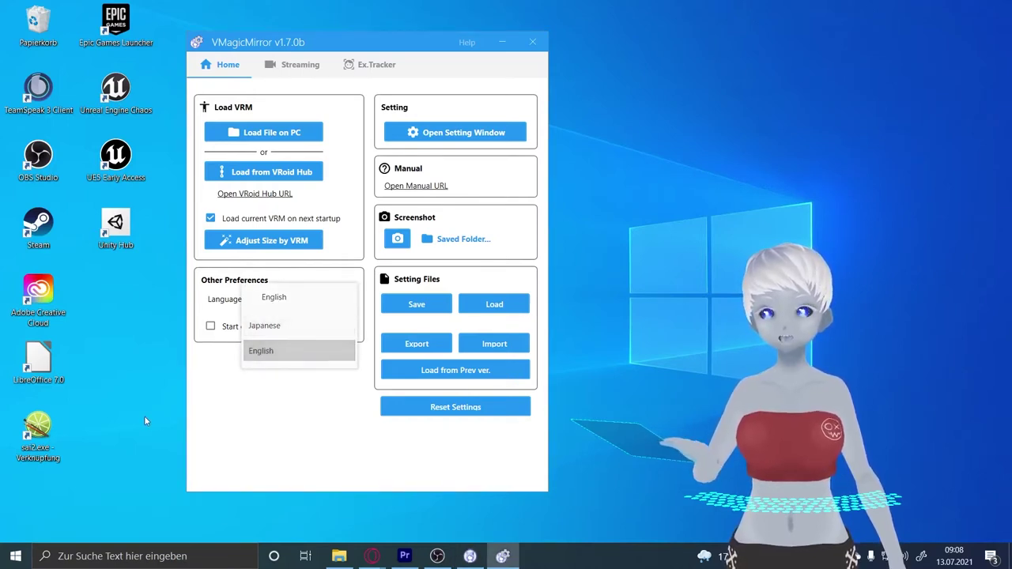
click(313, 358)
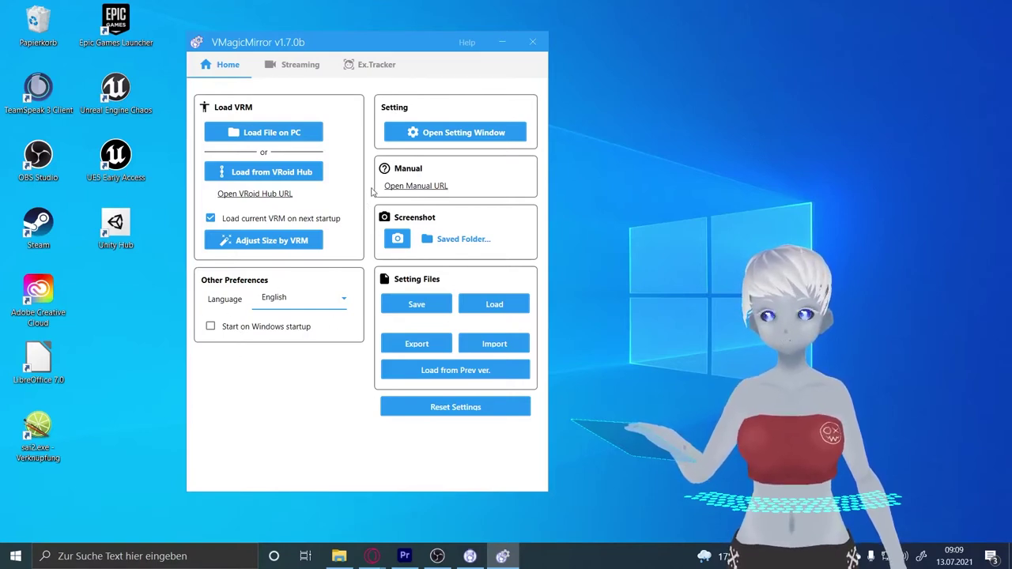
- Take a screenshot of the avatar, check the saved Screenshots folder, and close the folder window
click(439, 241)
click(607, 89)
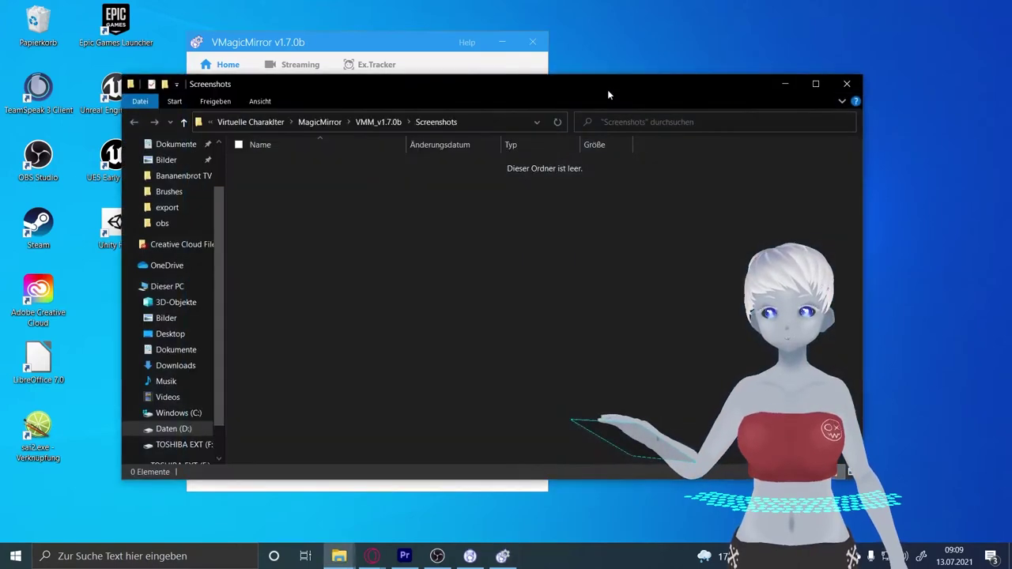
drag(607, 89, 462, 99)
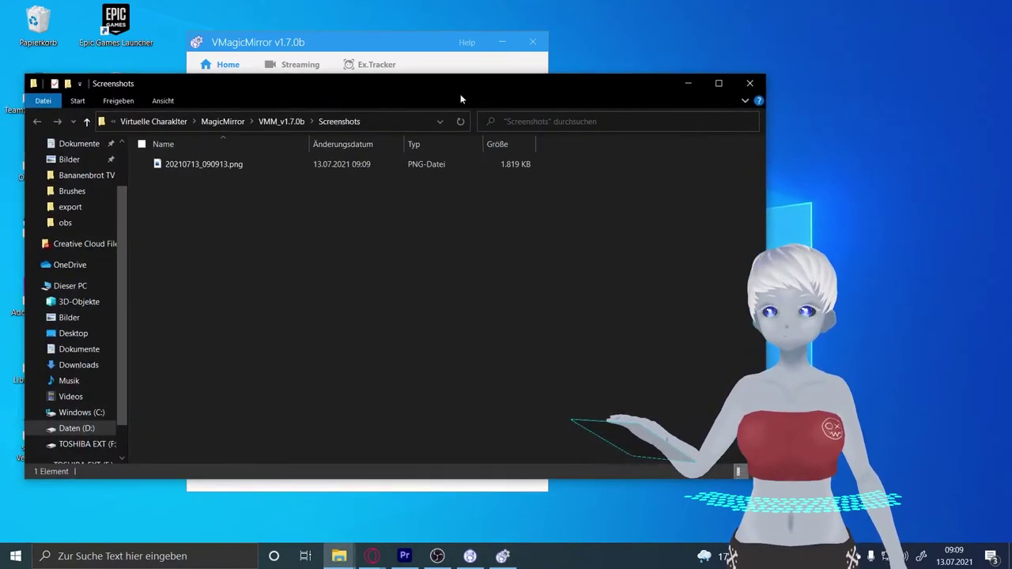
click(750, 83)
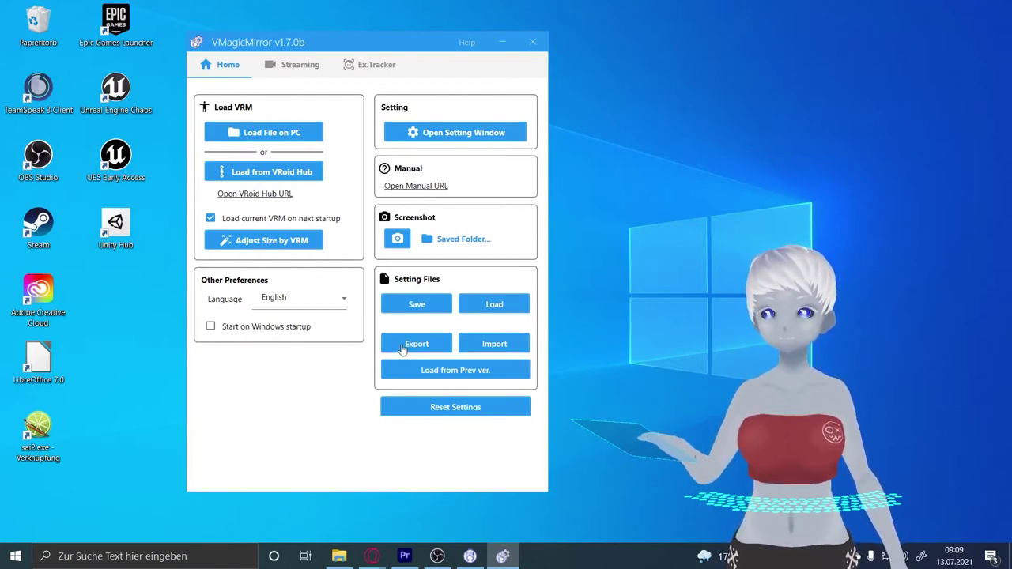
- Open the Streaming settings, returning briefly to the Home settings in between
click(292, 66)
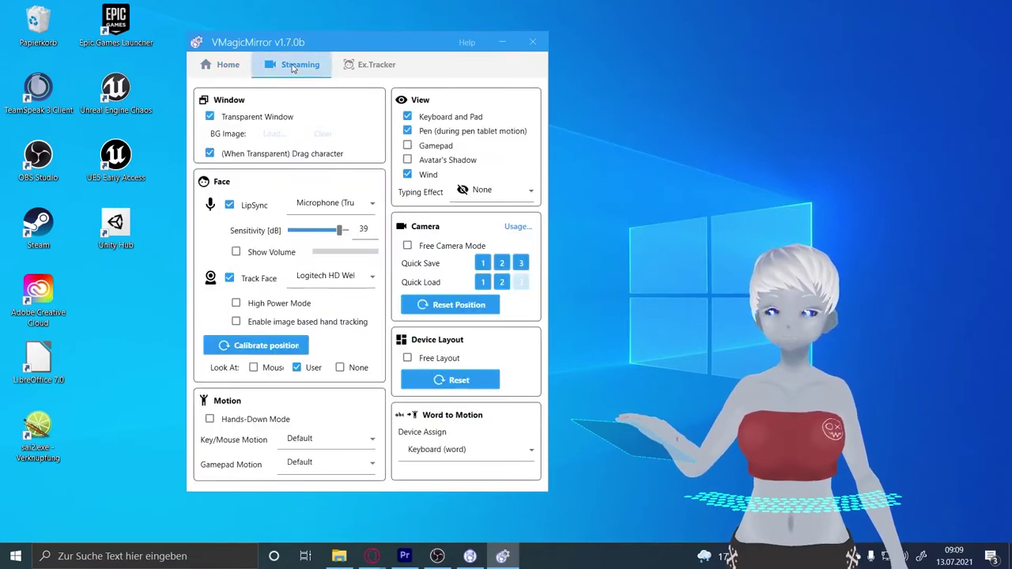
click(225, 64)
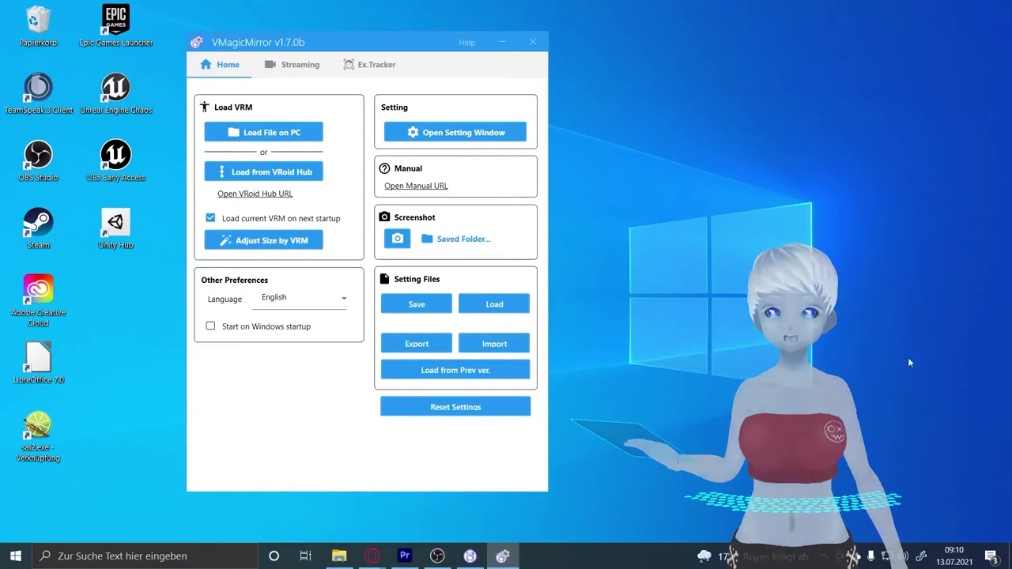
click(301, 68)
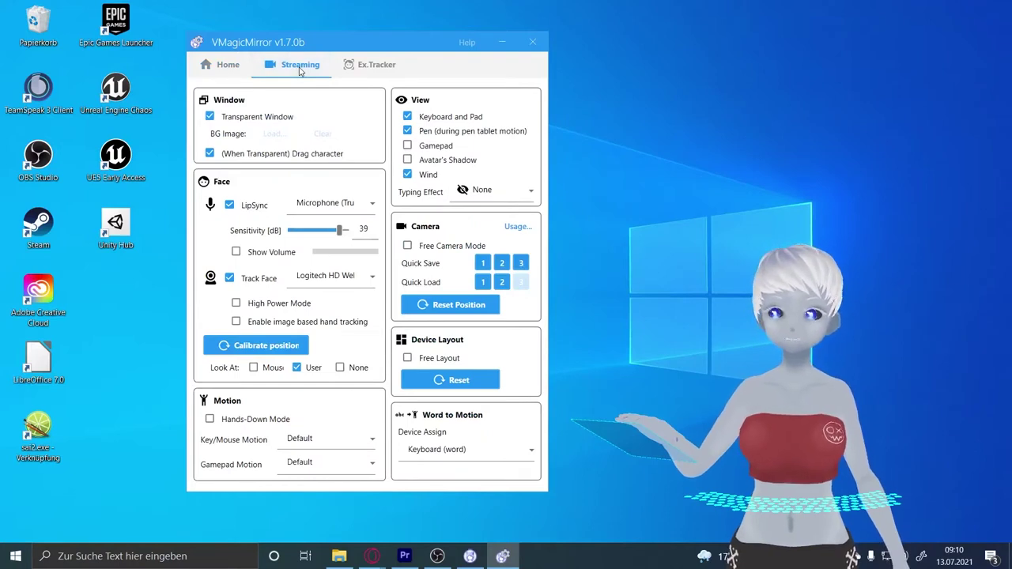
- Toggle Transparent Window off and on repeatedly to compare the green background with transparency, leaving the option enabled
click(210, 117)
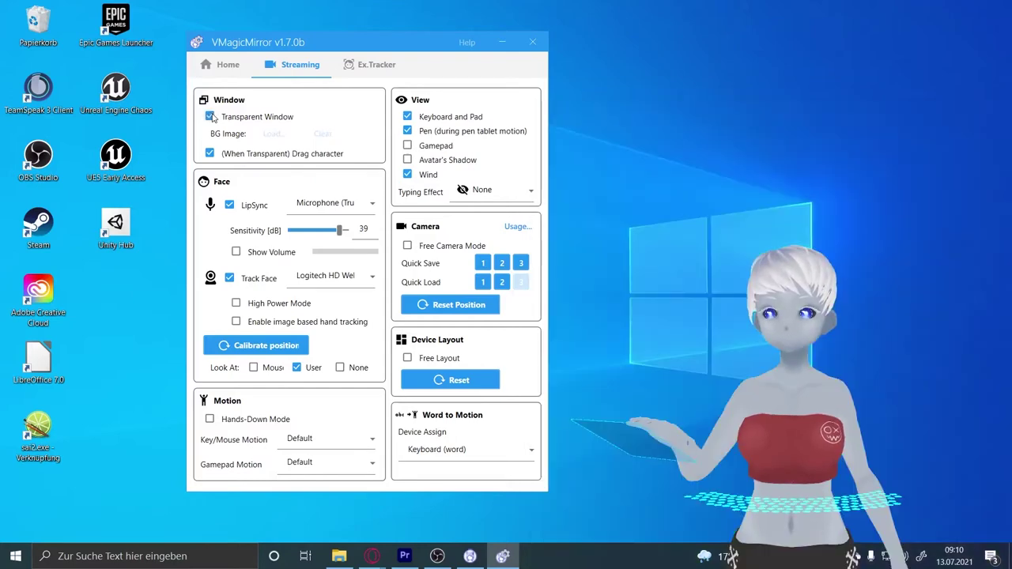
click(210, 117)
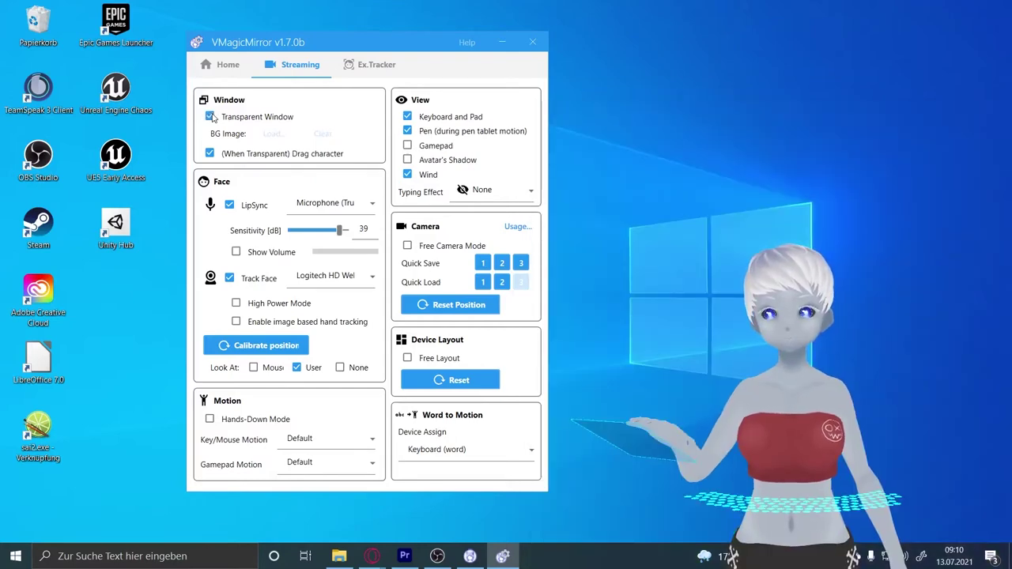
click(210, 117)
click(210, 117)
click(211, 117)
click(210, 117)
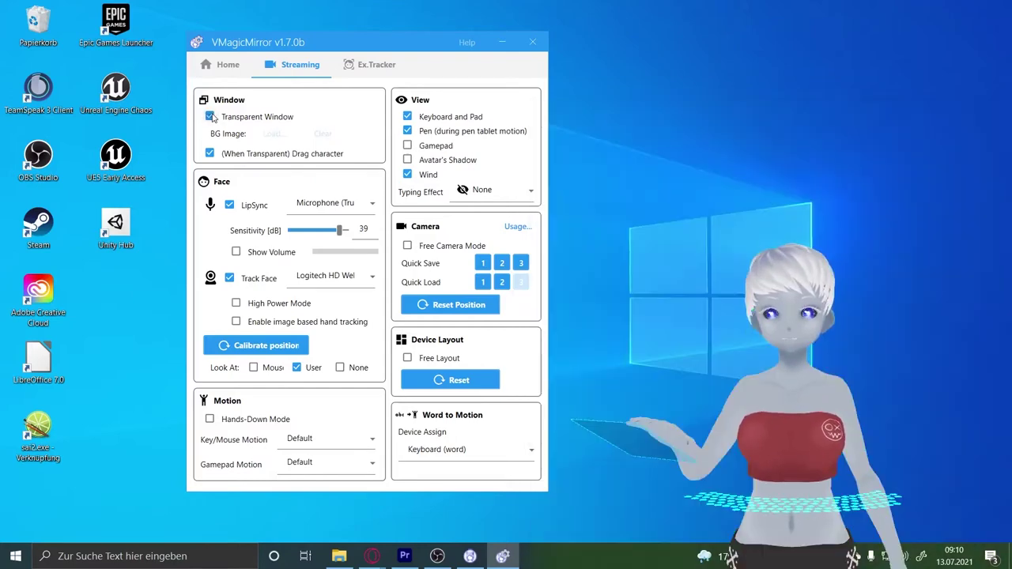
click(210, 117)
click(210, 117)
click(210, 117)
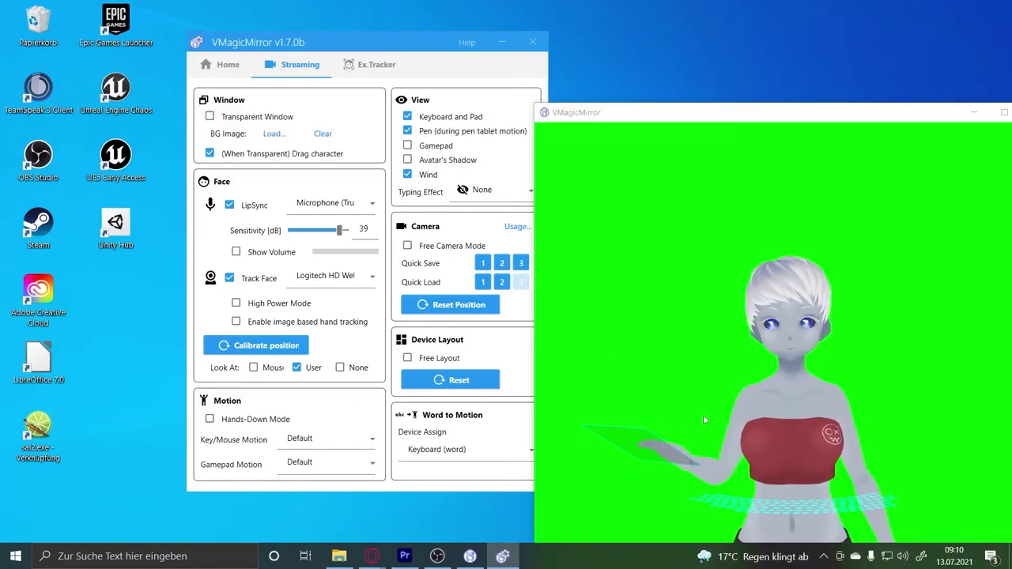
click(210, 117)
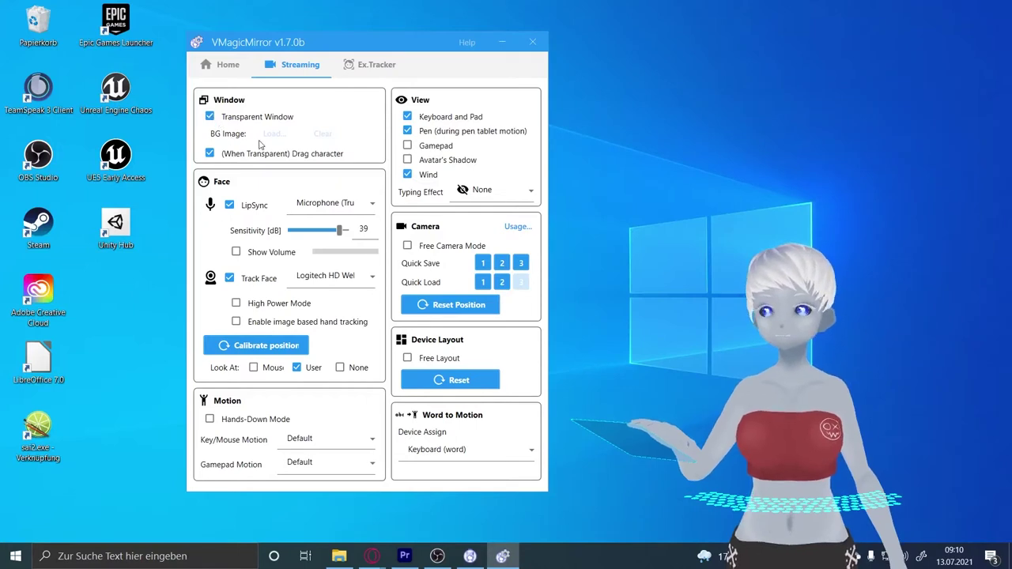
click(210, 117)
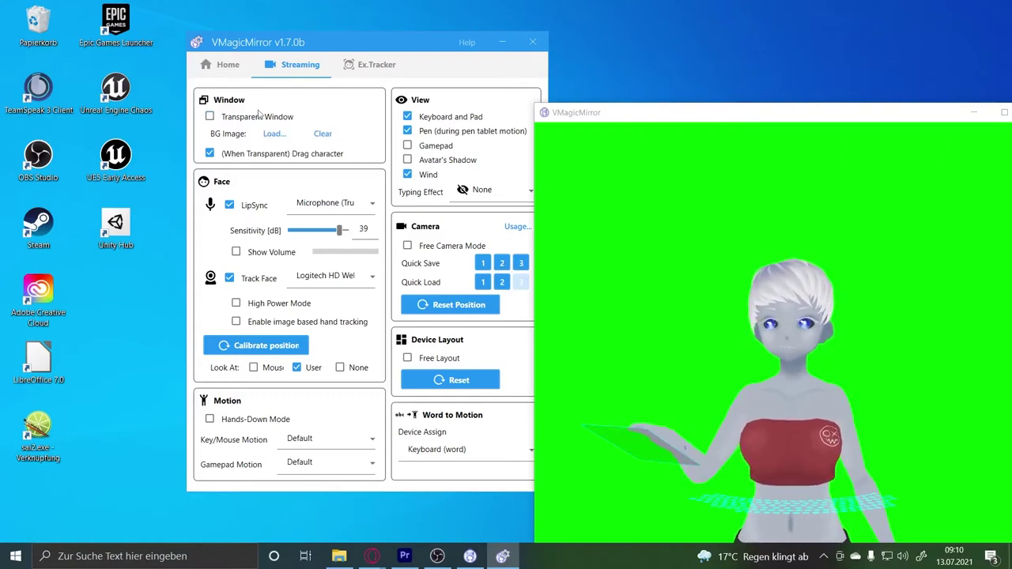
click(259, 116)
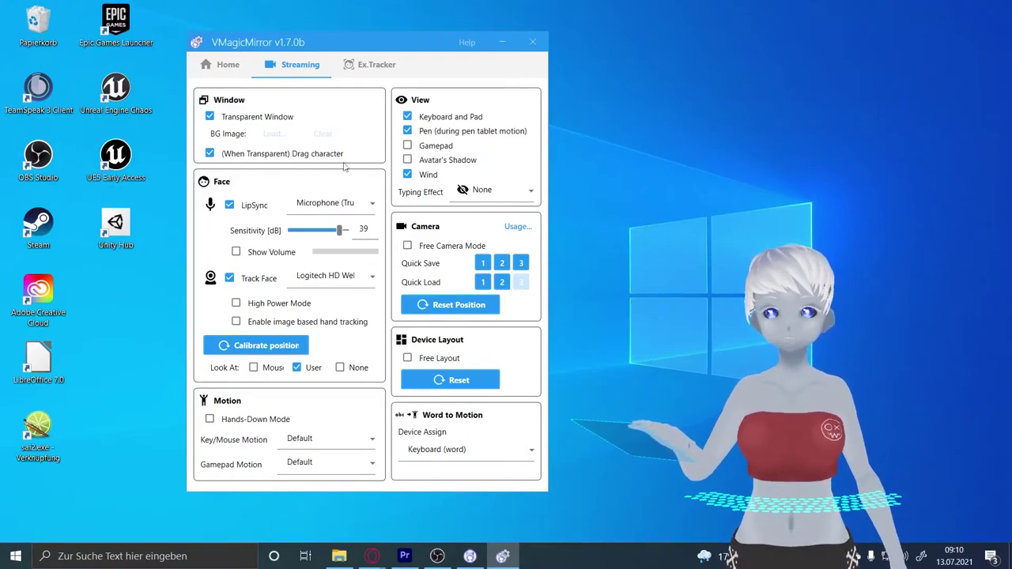
- Move the avatar slightly up and to the right on the desktop, then disable and re-enable character dragging
drag(795, 383, 798, 413)
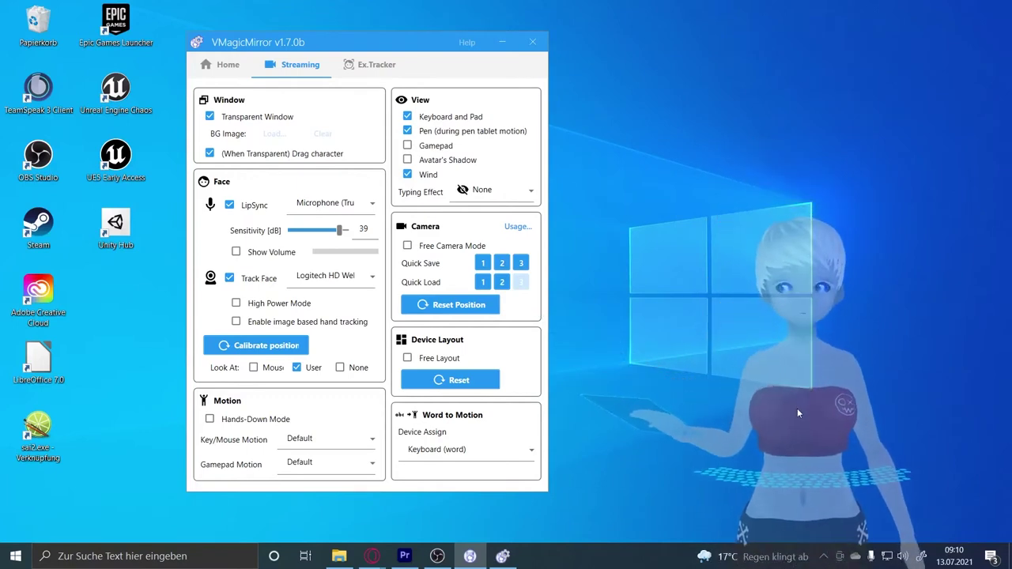
click(210, 153)
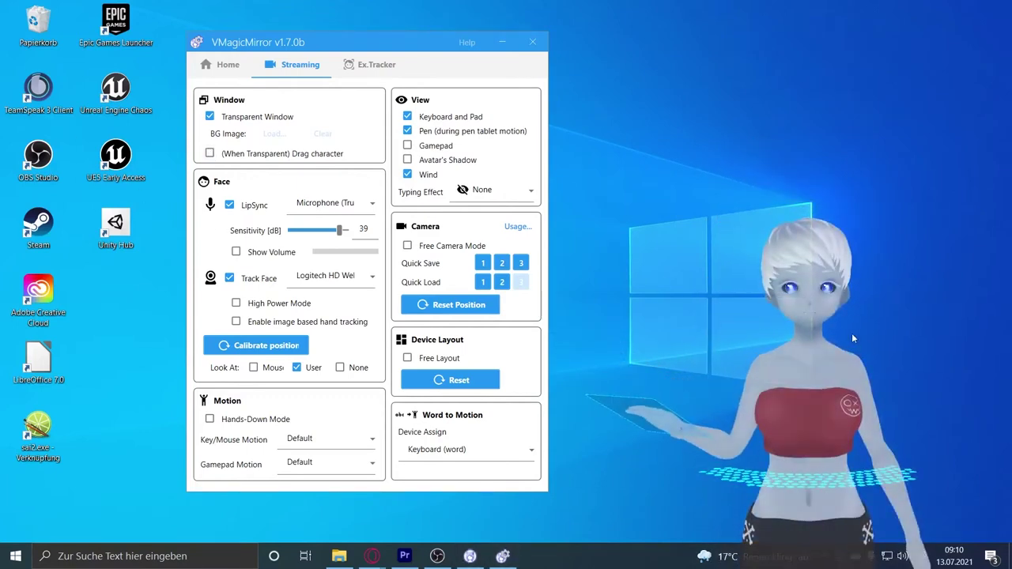
click(210, 153)
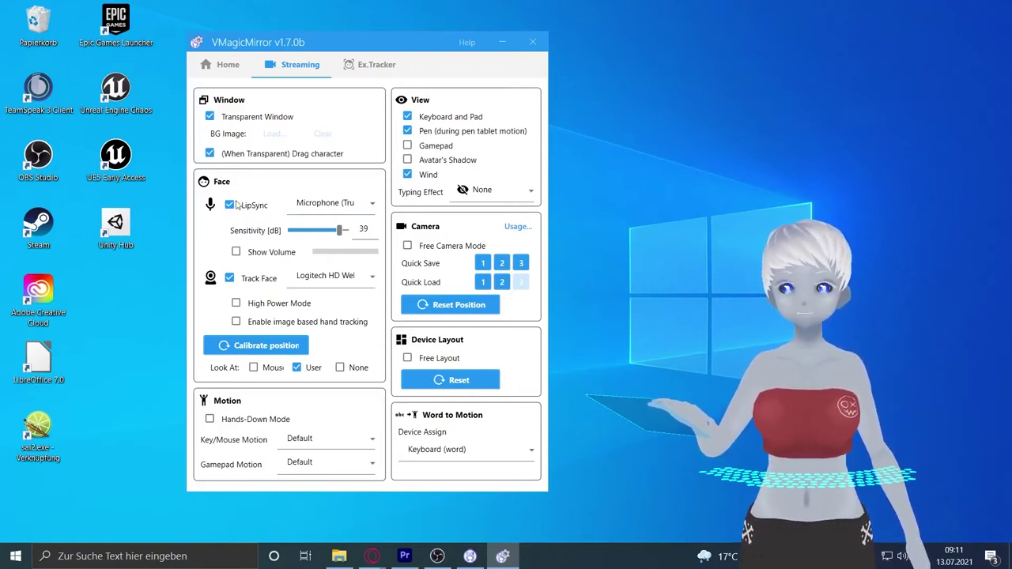
- Check the lip-sync microphone choices, keep the Trust GXT 232, show the volume meter, and set the sensitivity to 44 dB
click(367, 203)
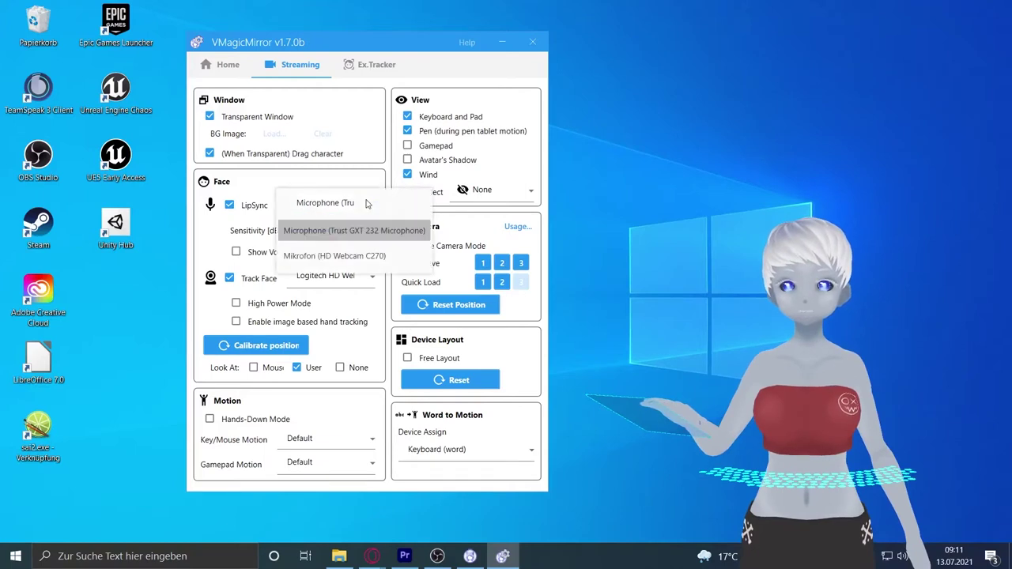
click(366, 204)
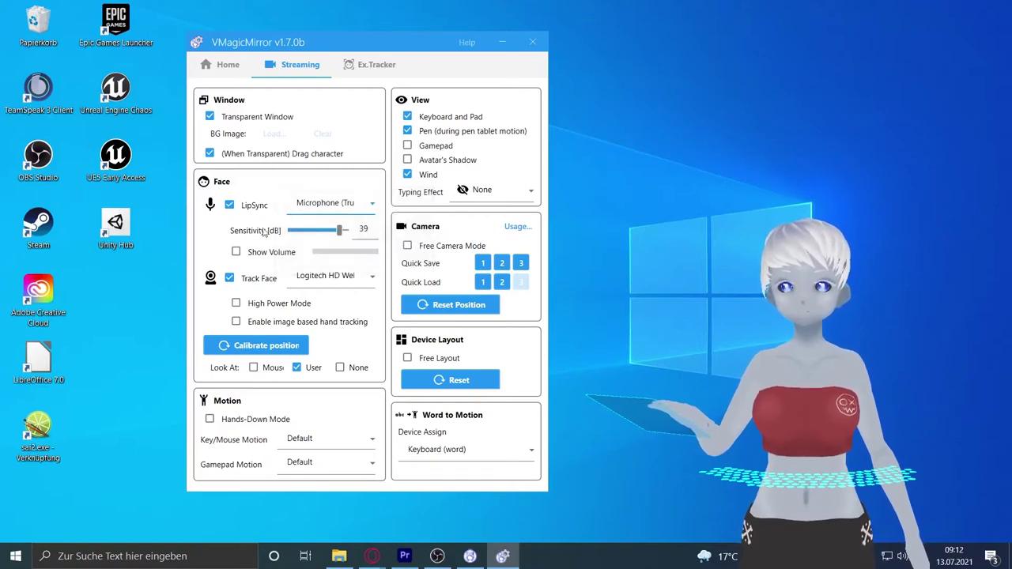
click(236, 252)
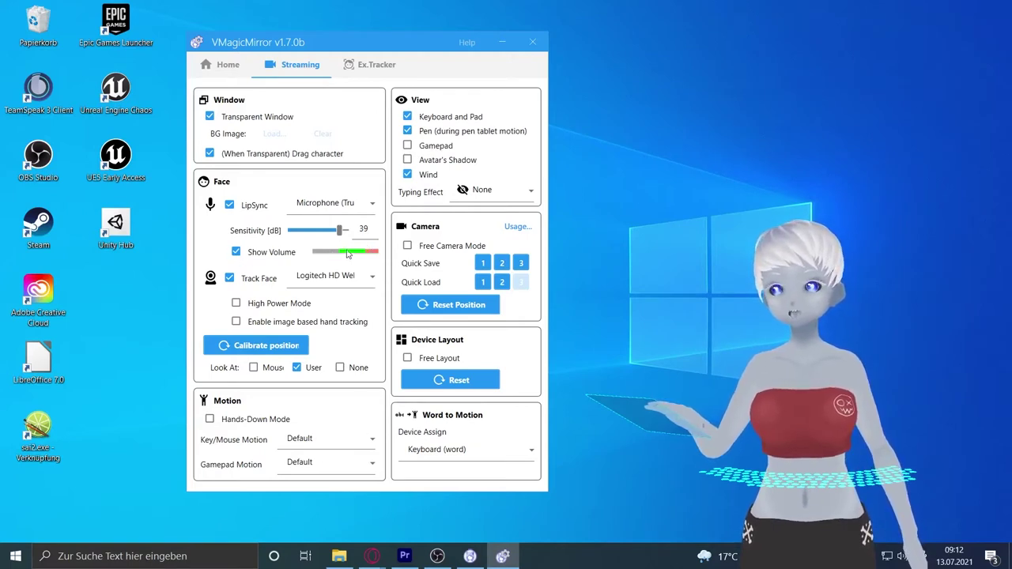
mouse_move(338, 231)
mouse_down()
mouse_move(312, 232)
mouse_move(332, 236)
mouse_up()
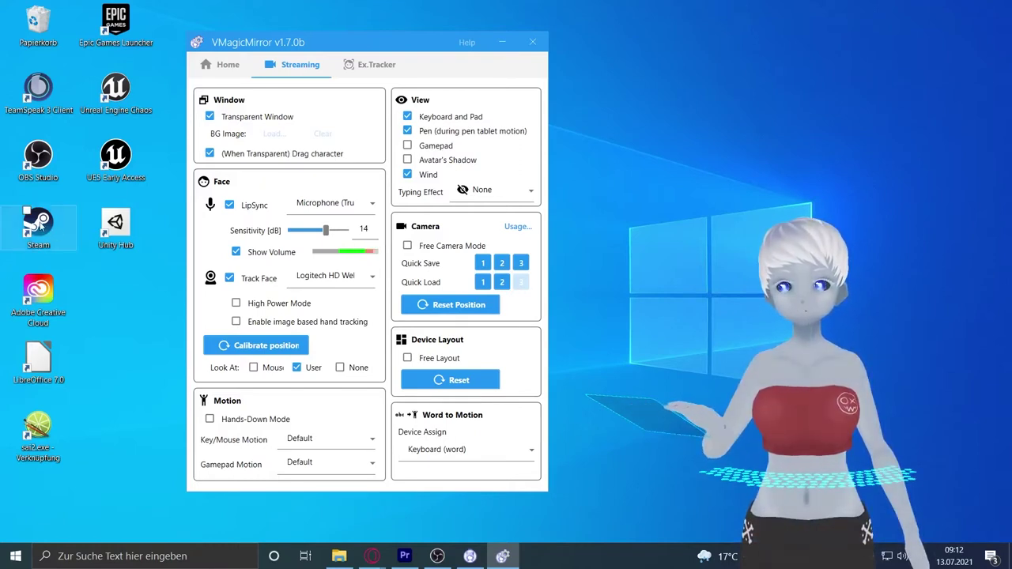
drag(325, 235, 343, 235)
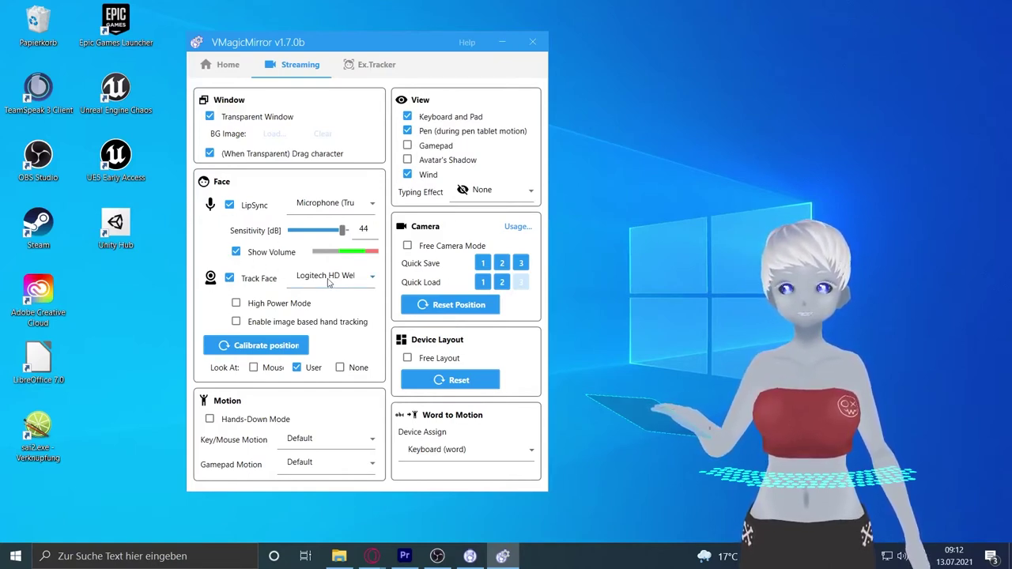
- Turn face tracking off and on again, and choose the Logitech HD Webcam C270 as its camera
click(230, 279)
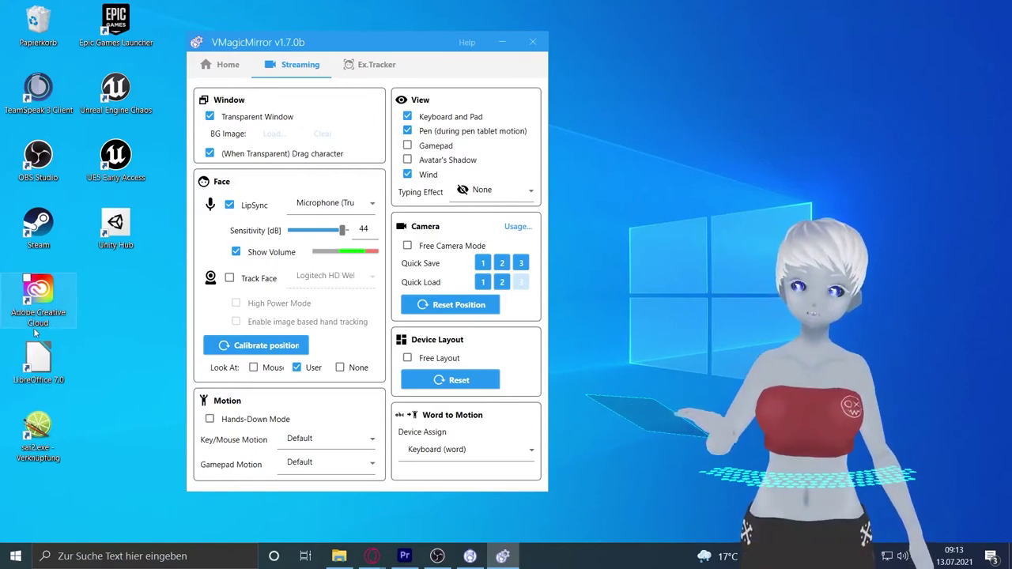
click(242, 281)
click(348, 277)
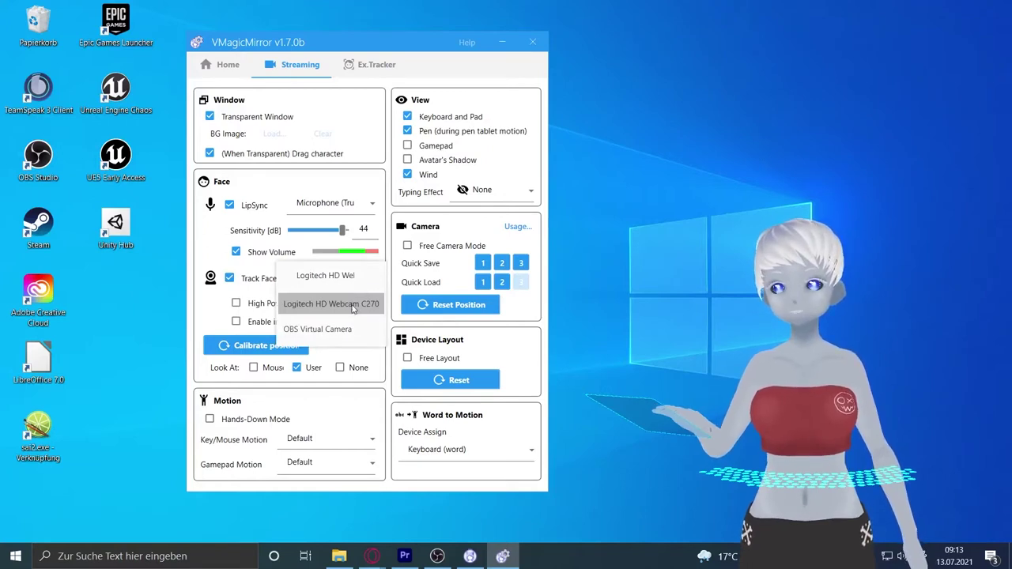
click(352, 308)
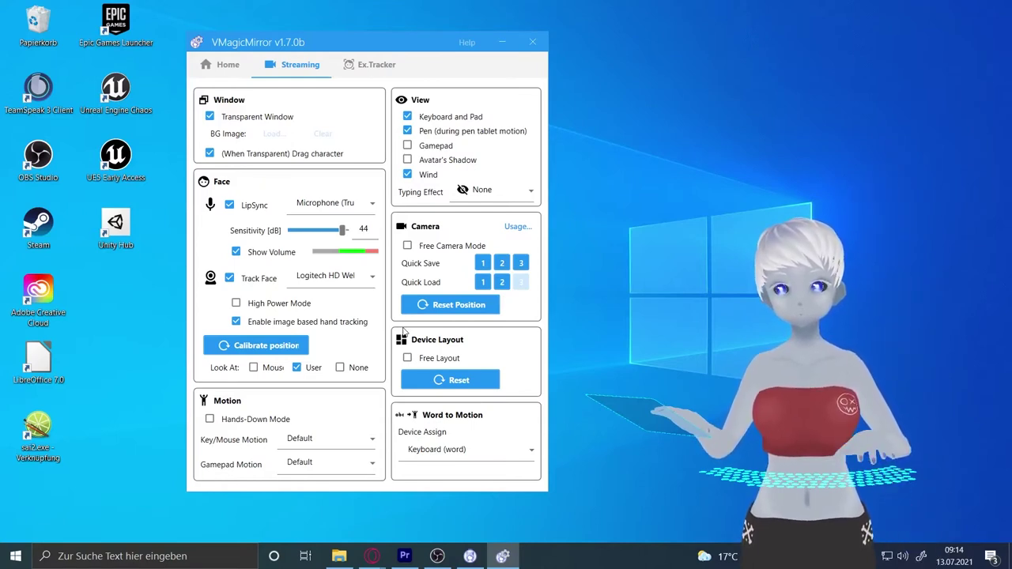
- Disable image based hand tracking and calibrate the face tracking position
click(236, 321)
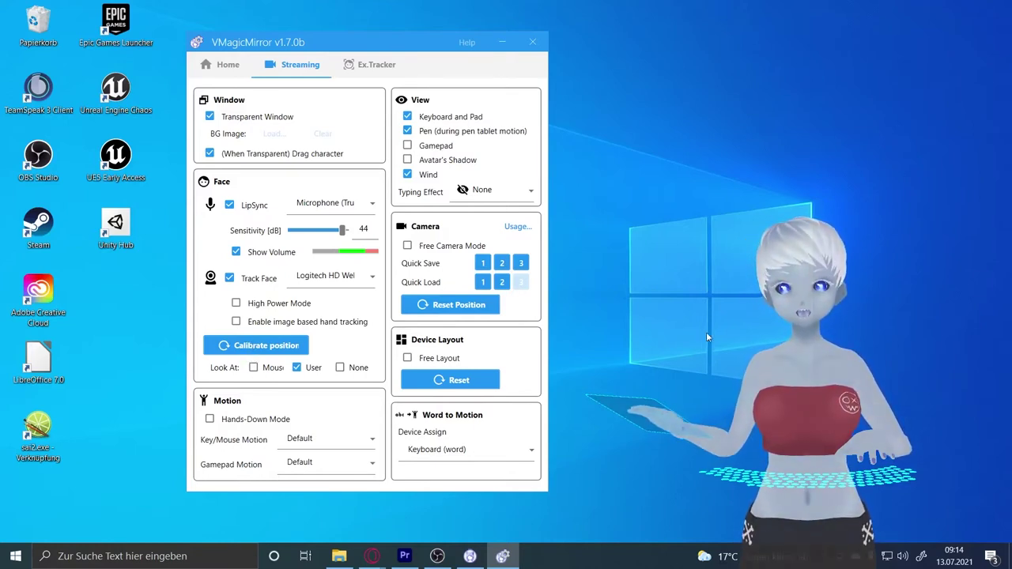
click(286, 346)
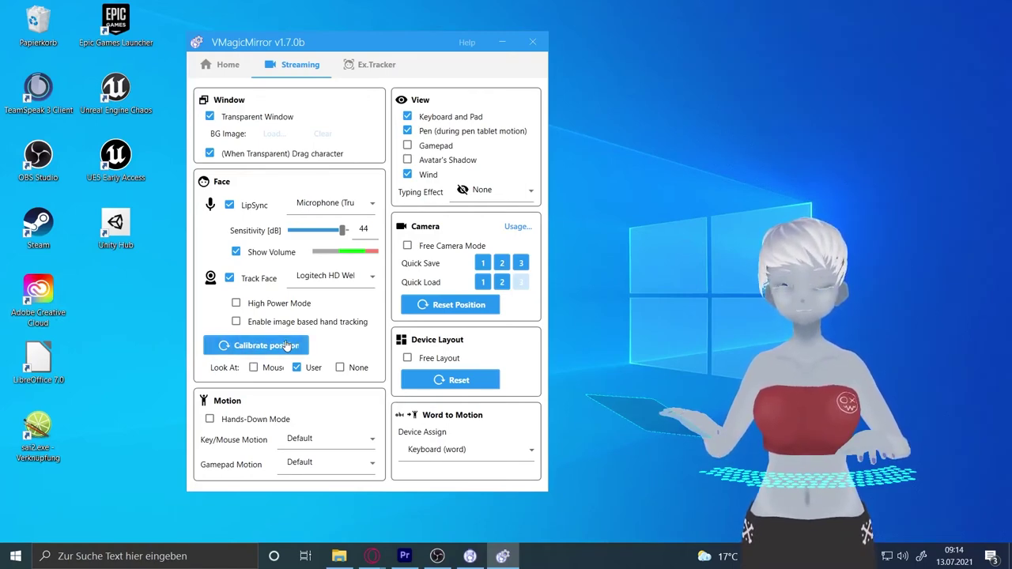
click(287, 345)
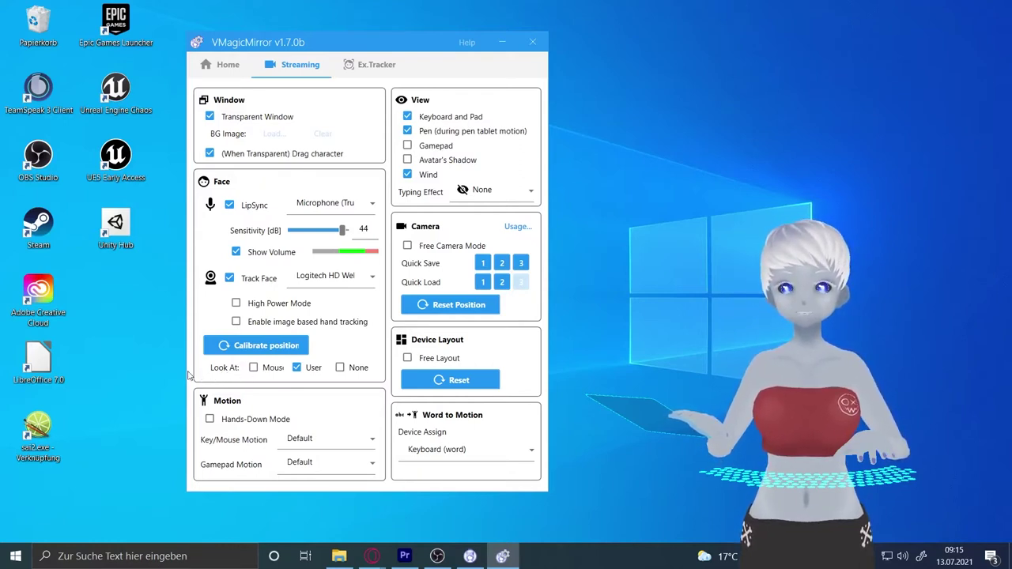
- Try the Mouse, User and None look-at targets, keeping User, and turn off Hands-Down Mode
click(253, 367)
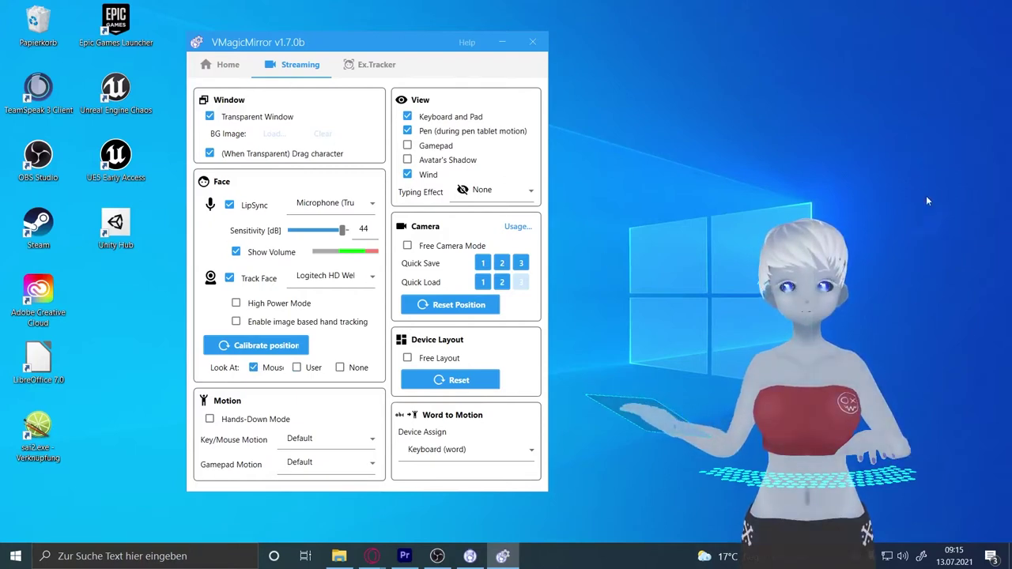
click(296, 367)
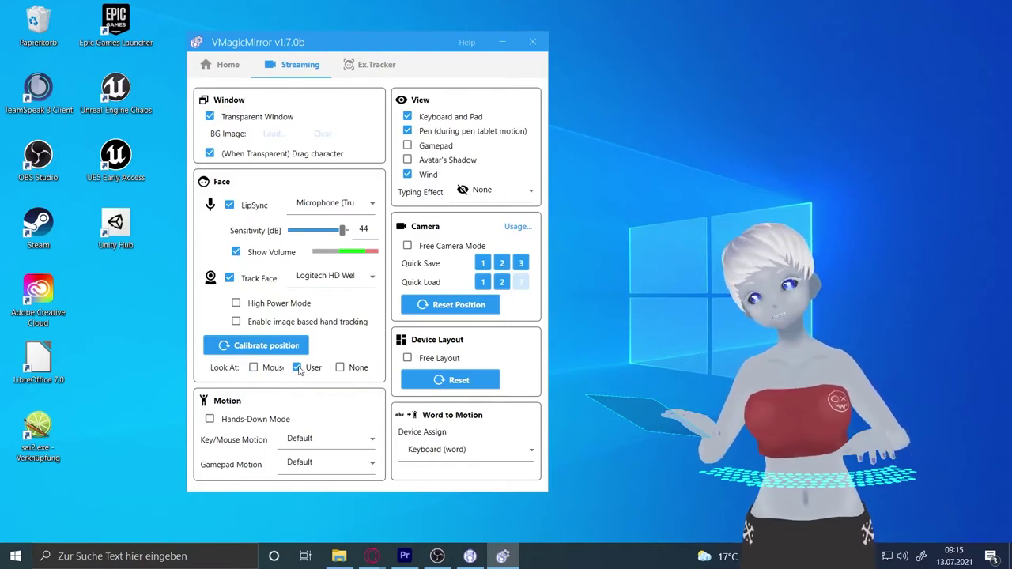
click(341, 367)
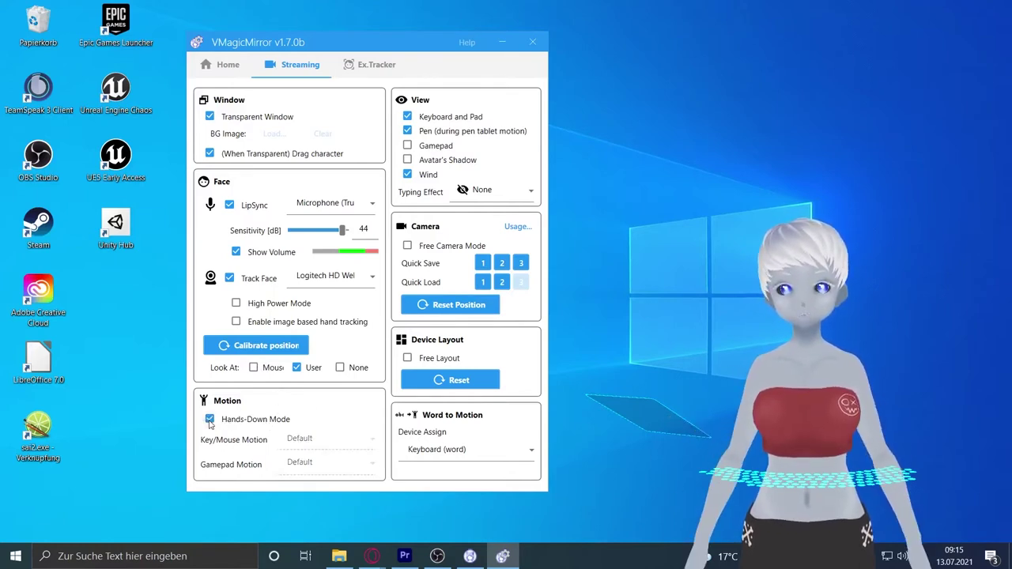
click(209, 420)
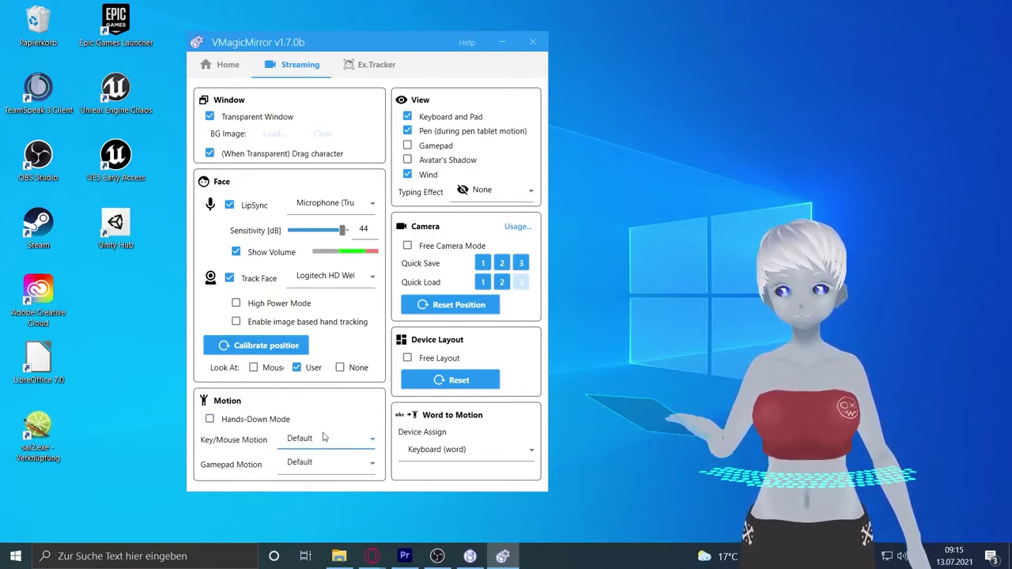
- Try the Presentation, Pen Tablet and None options for Key/Mouse Motion, and return it to Default
click(312, 438)
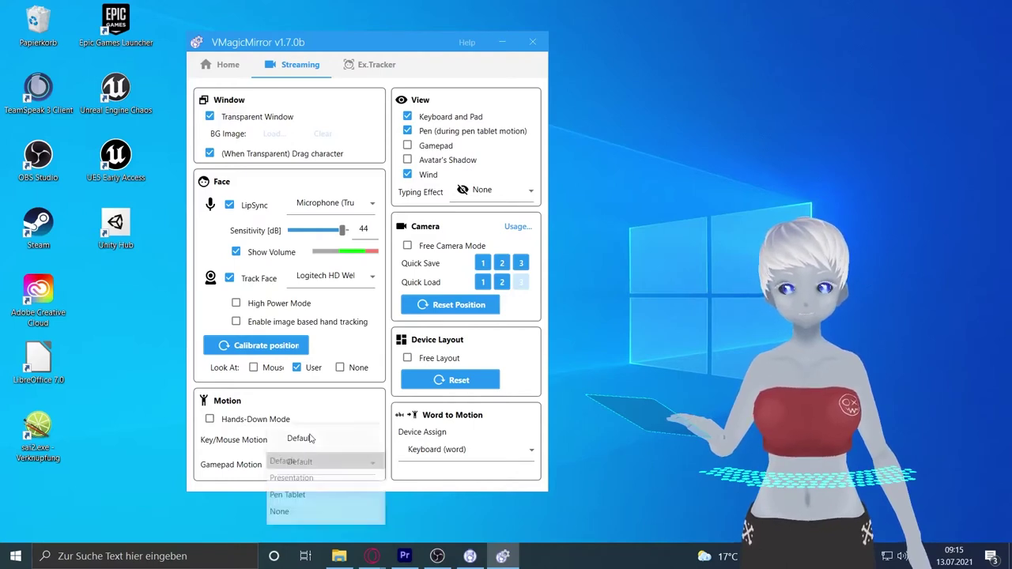
click(296, 478)
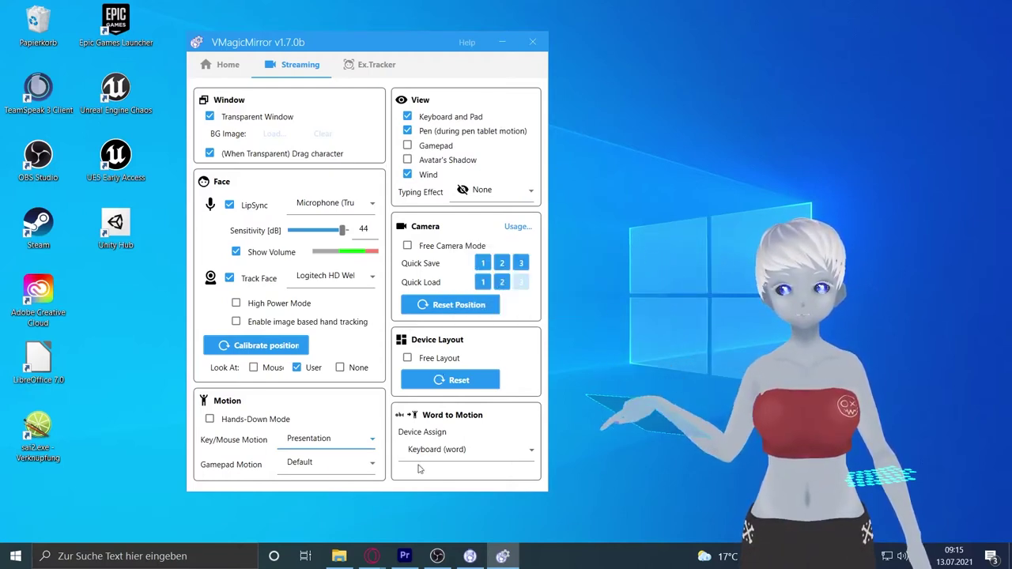
click(328, 438)
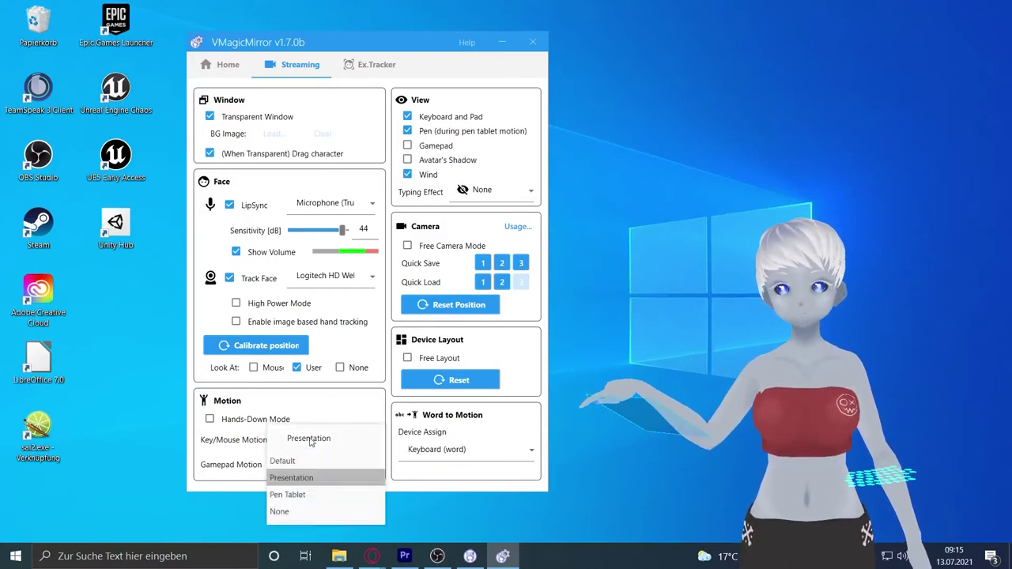
click(310, 494)
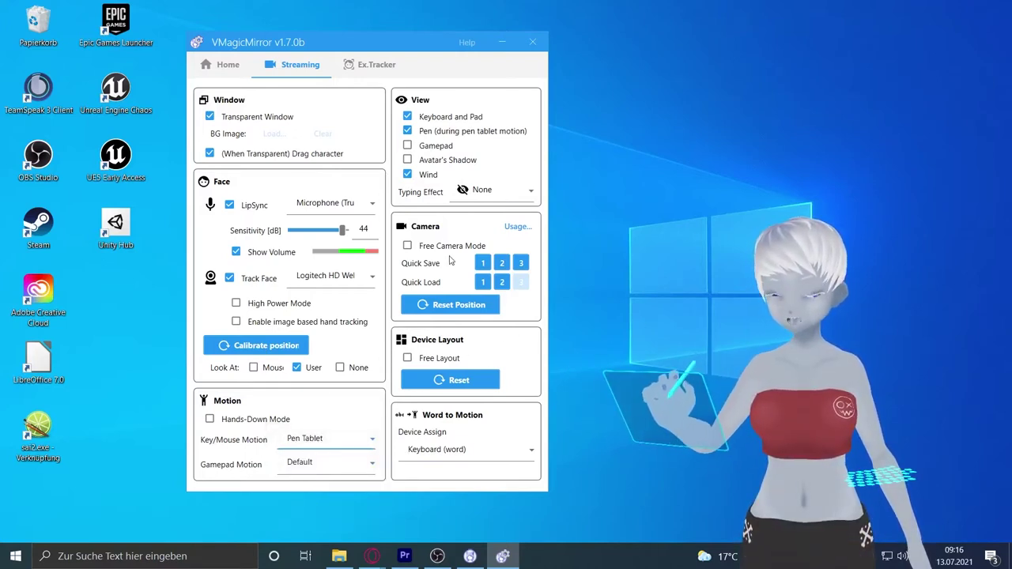
click(325, 437)
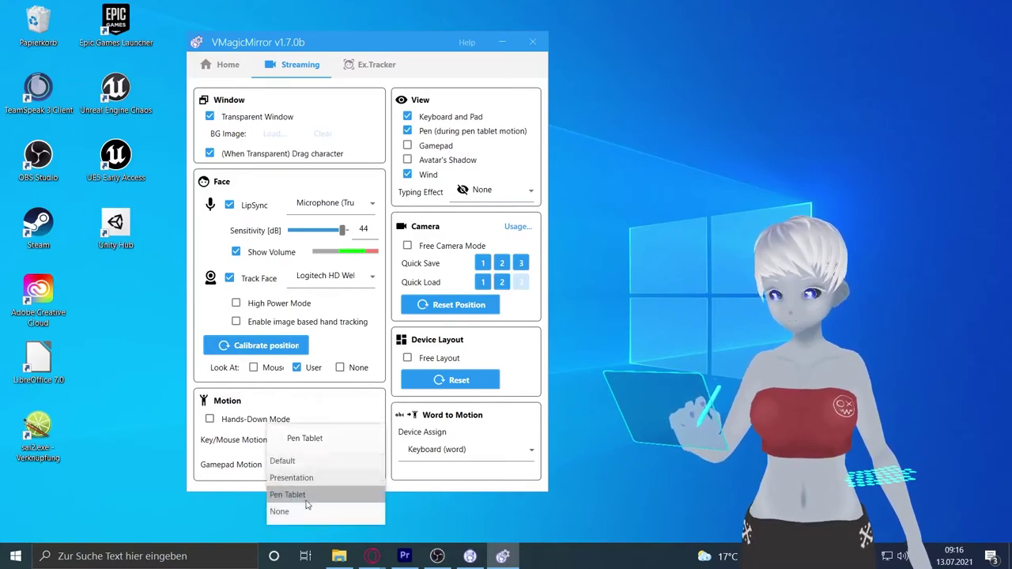
click(306, 463)
click(324, 439)
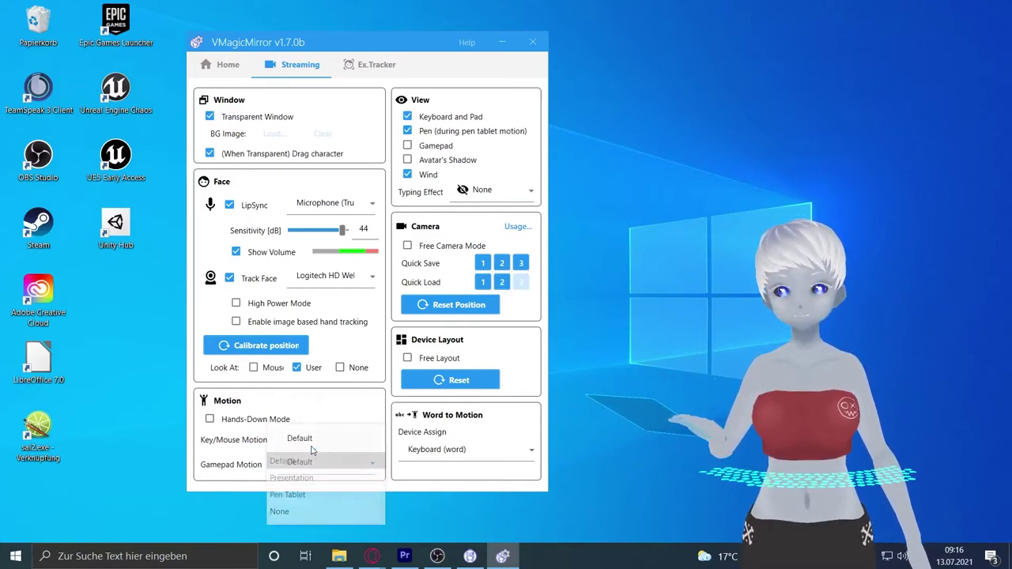
click(307, 511)
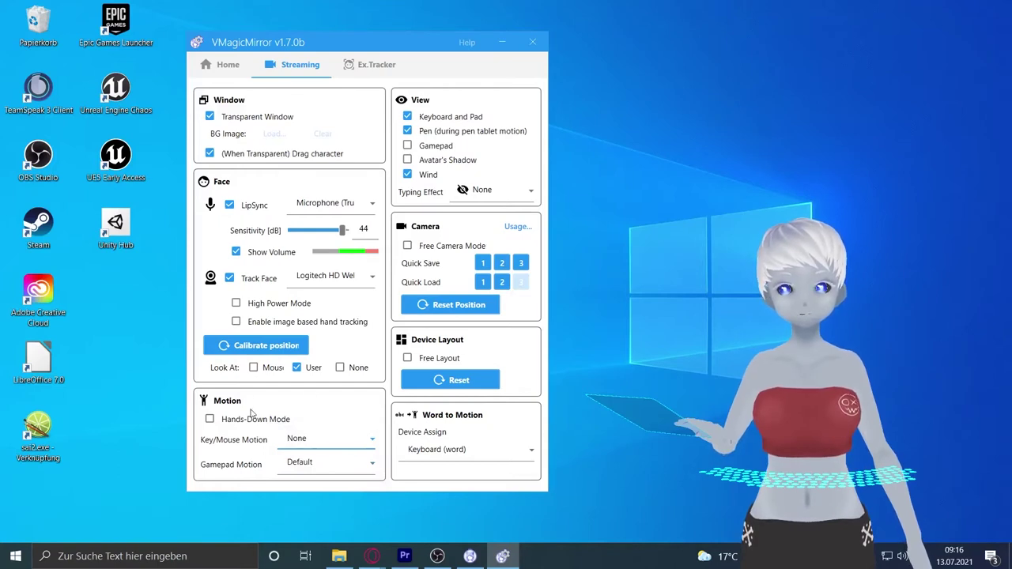
click(317, 441)
click(283, 460)
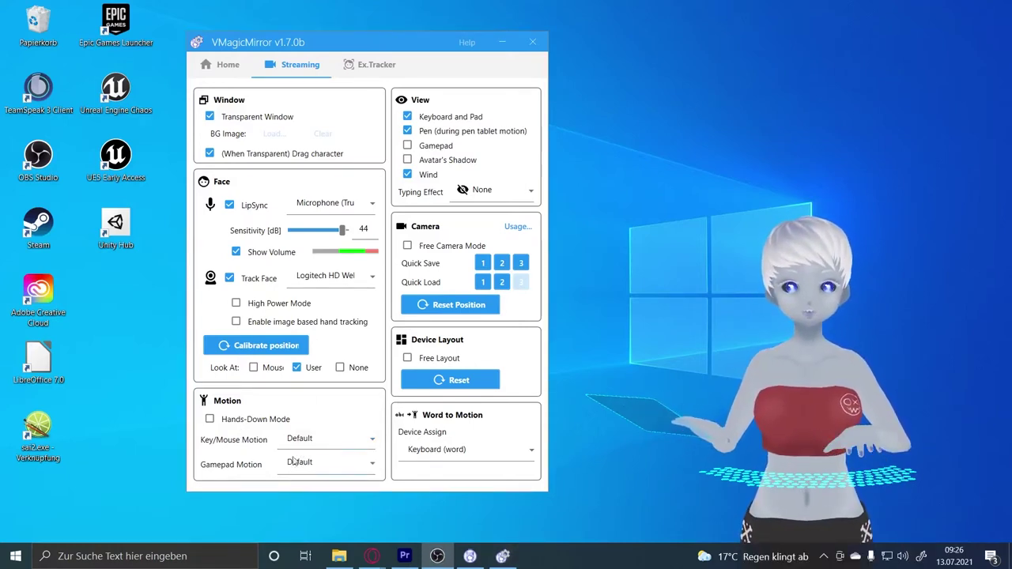
- Hide the keyboard and pad and show the gamepad in front of the avatar
click(407, 118)
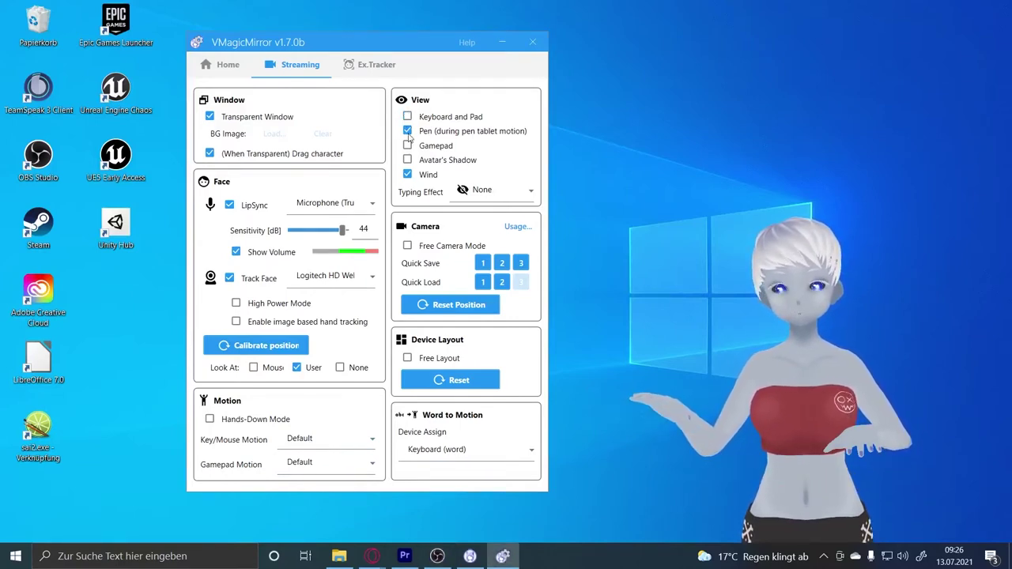
click(407, 145)
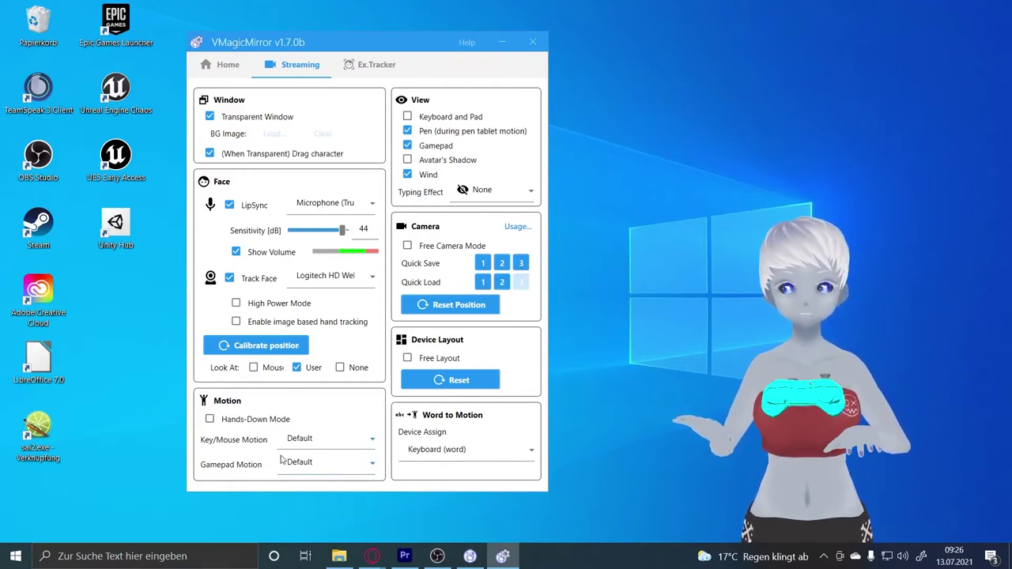
- Try the Arcade Stick option for Gamepad Motion and return it to Default
click(334, 463)
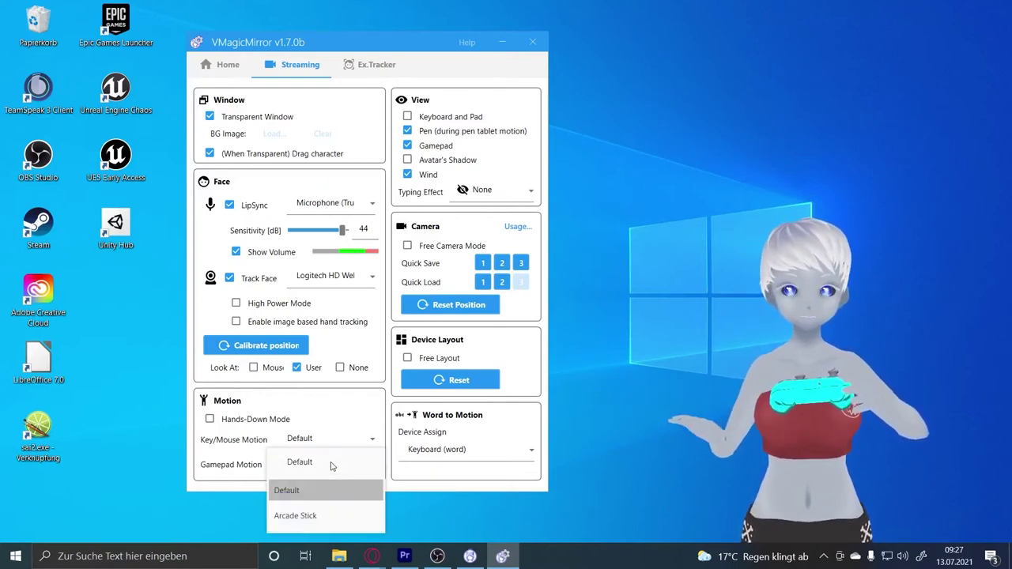
click(321, 519)
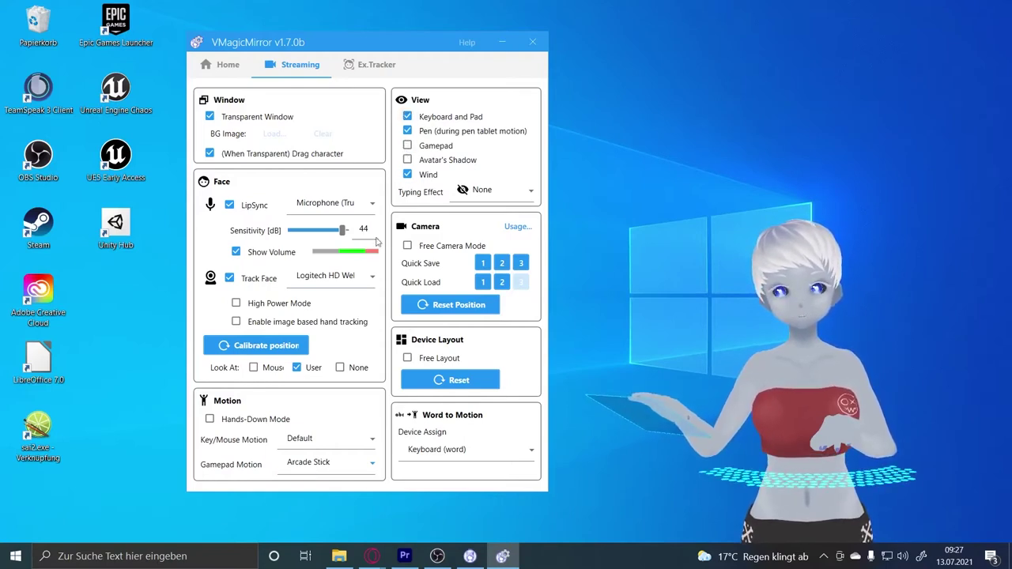
click(324, 463)
click(305, 488)
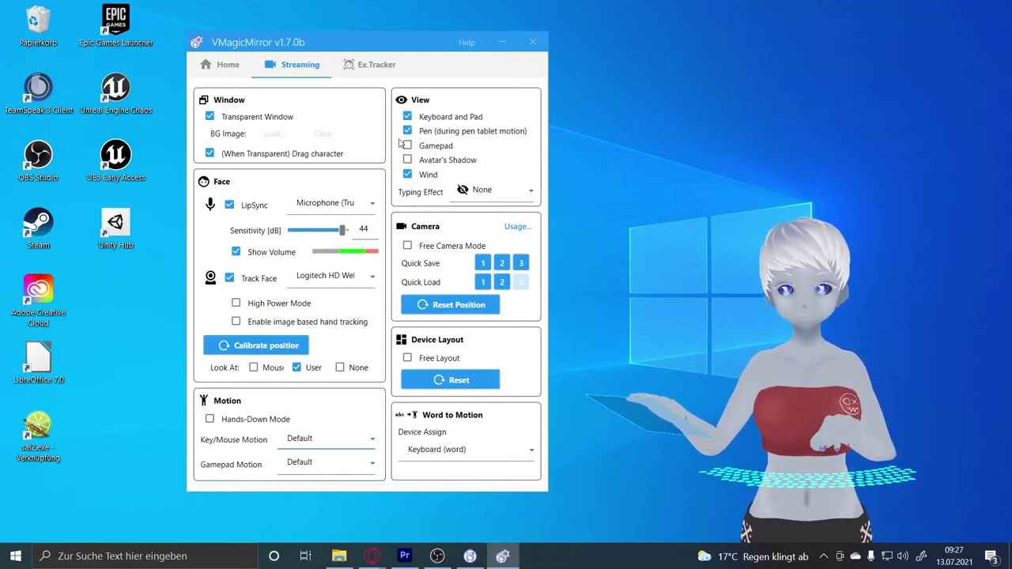
- Try Pen Tablet as the Key/Mouse Motion with the pen hidden and shown, and return the motion to Default
click(341, 439)
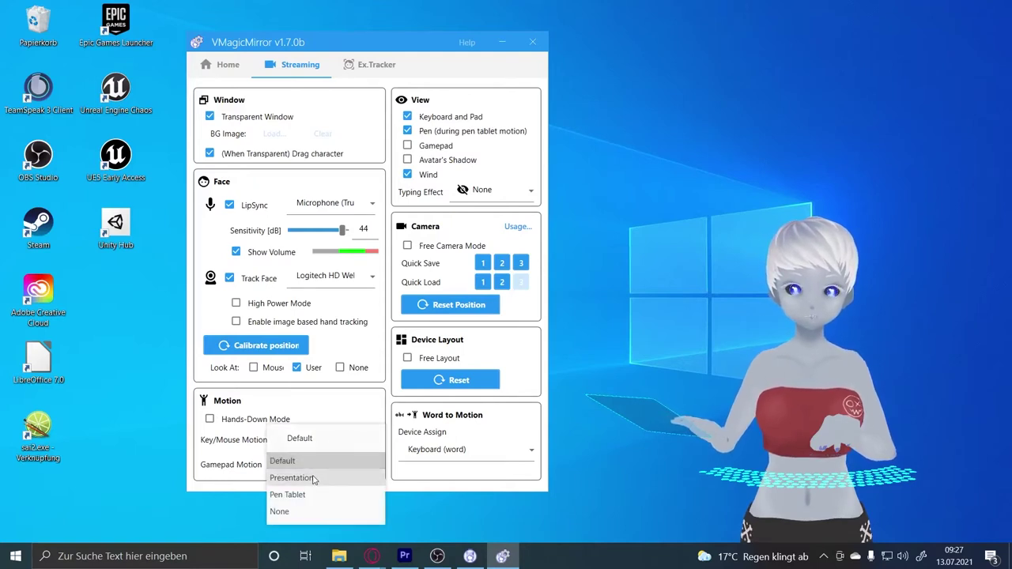
click(313, 496)
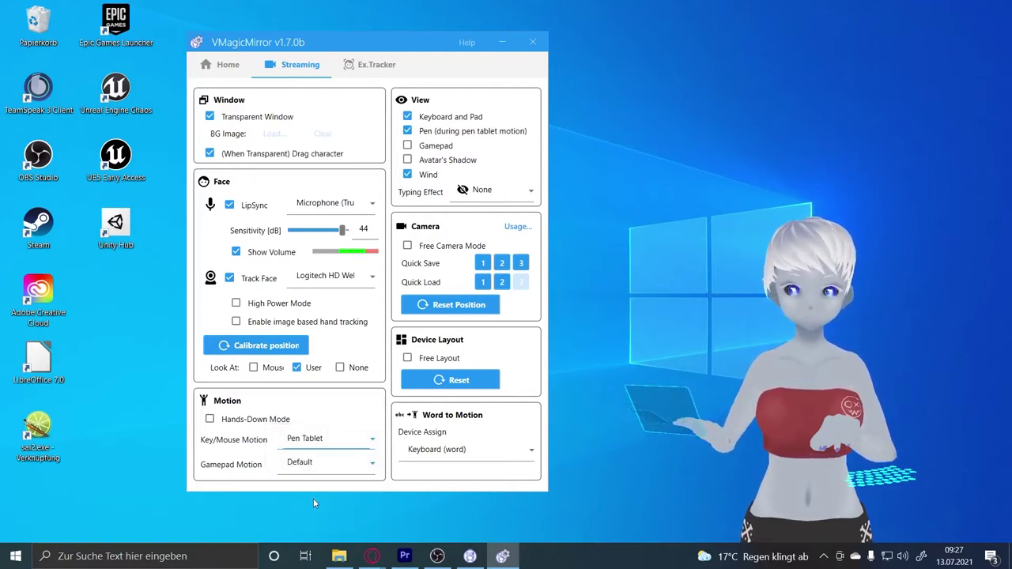
click(500, 132)
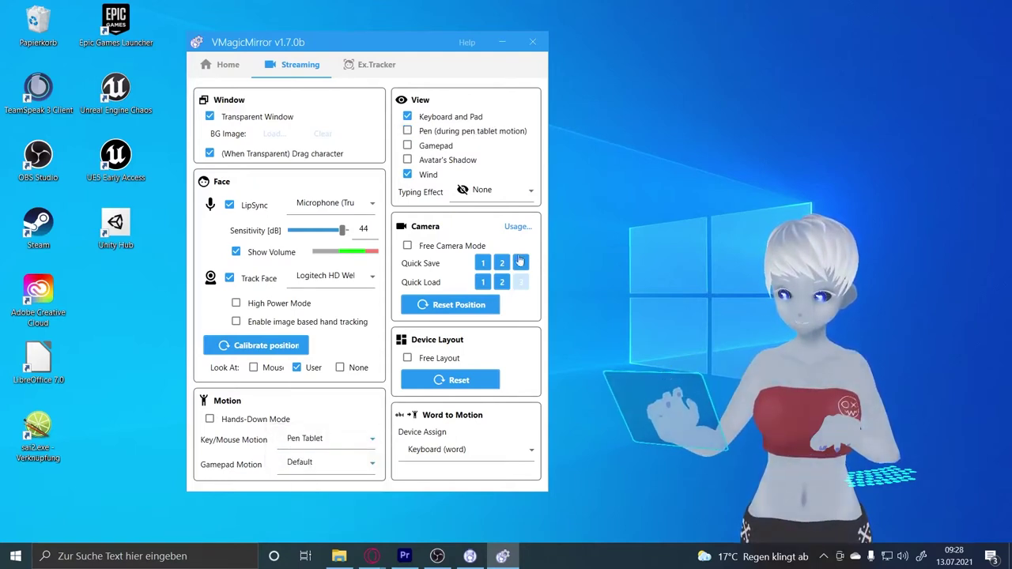
click(352, 471)
click(352, 471)
click(346, 440)
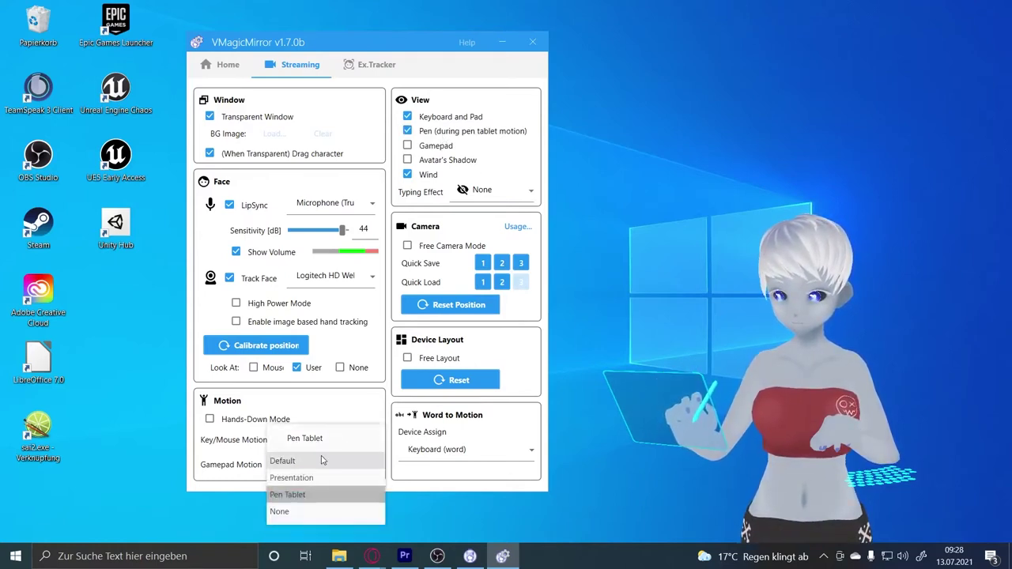
click(320, 457)
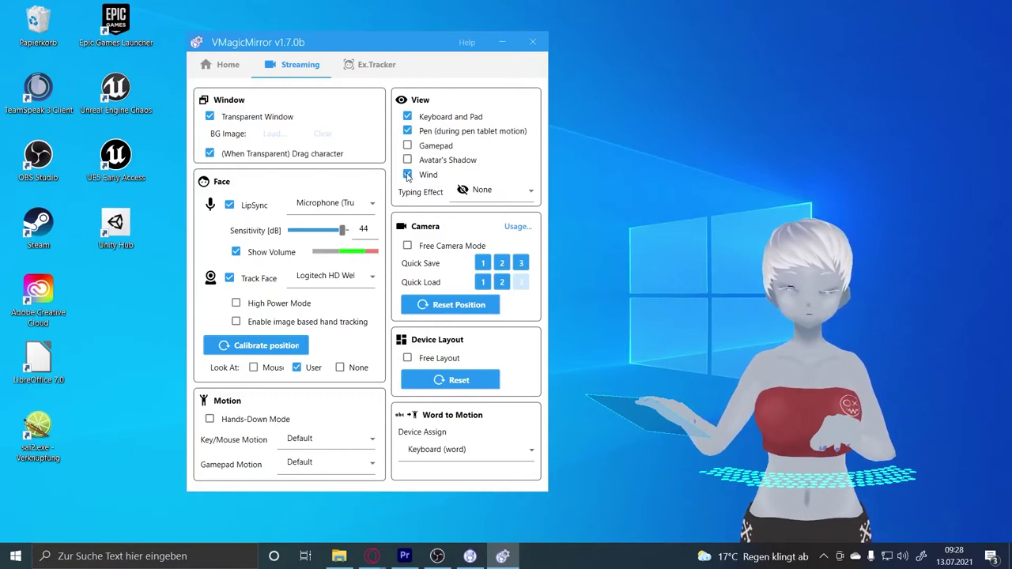
- Try the Text, Light and Butterfly typing effects and return the typing effect to None
click(496, 195)
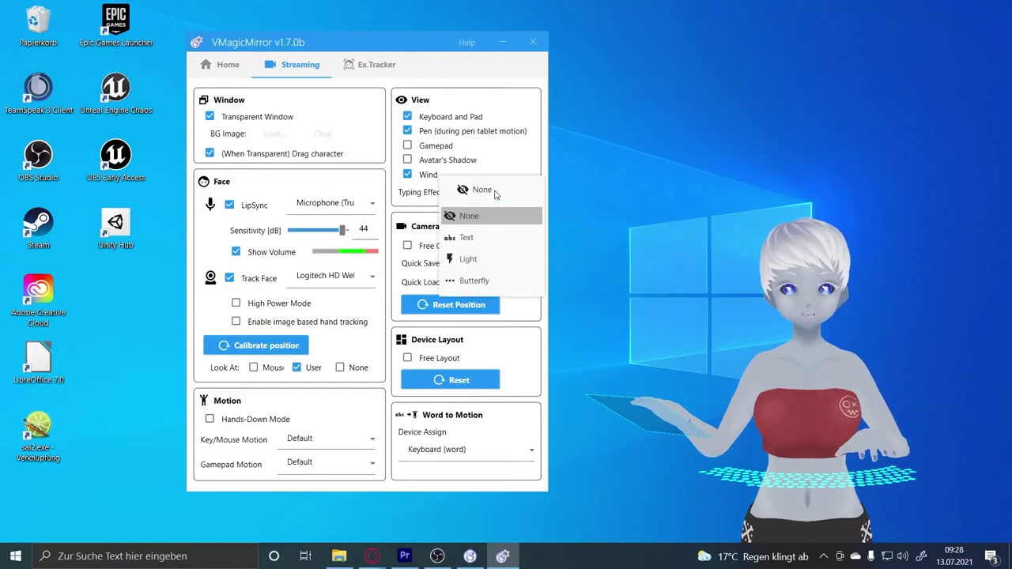
click(473, 237)
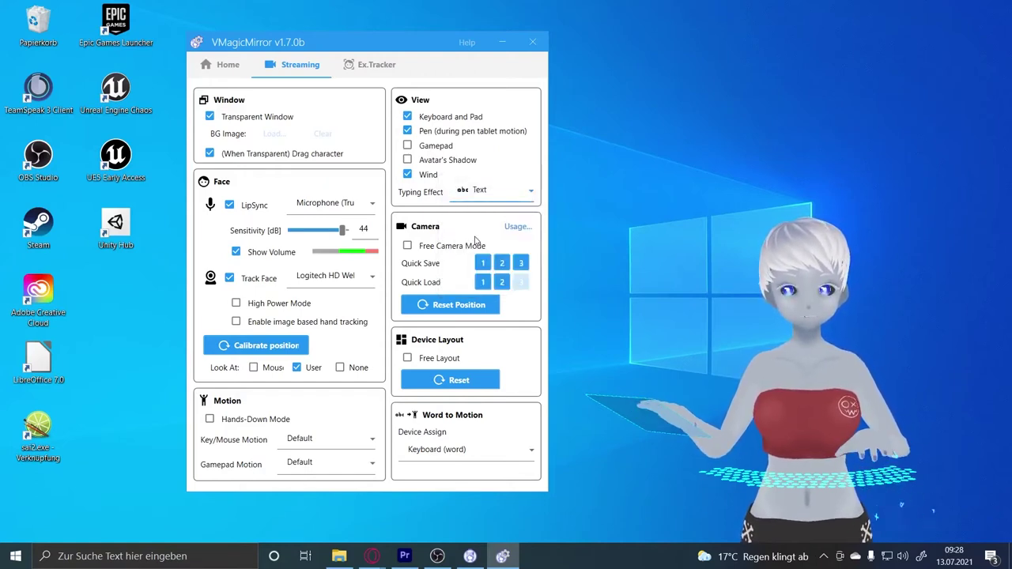
click(468, 193)
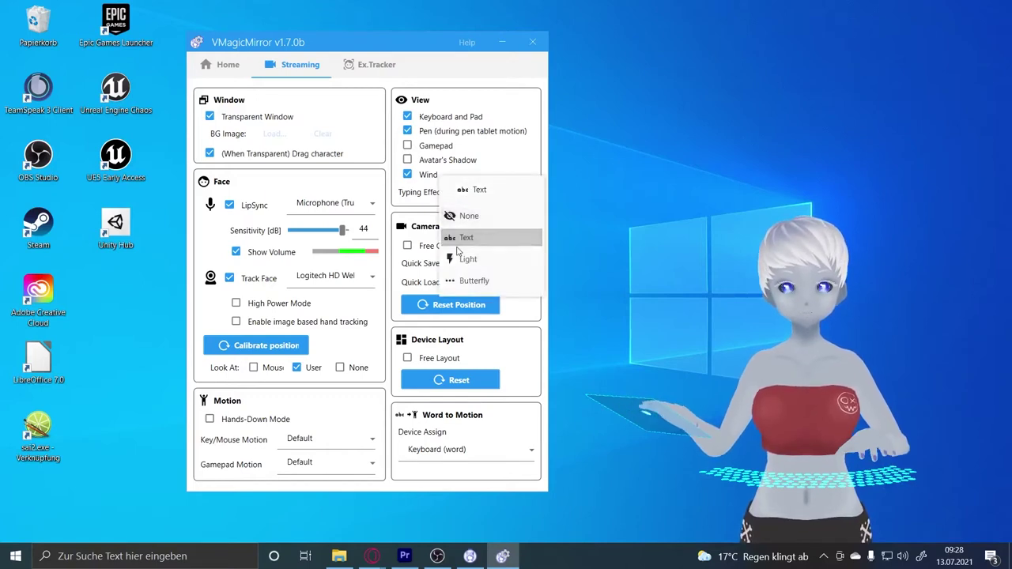
click(458, 257)
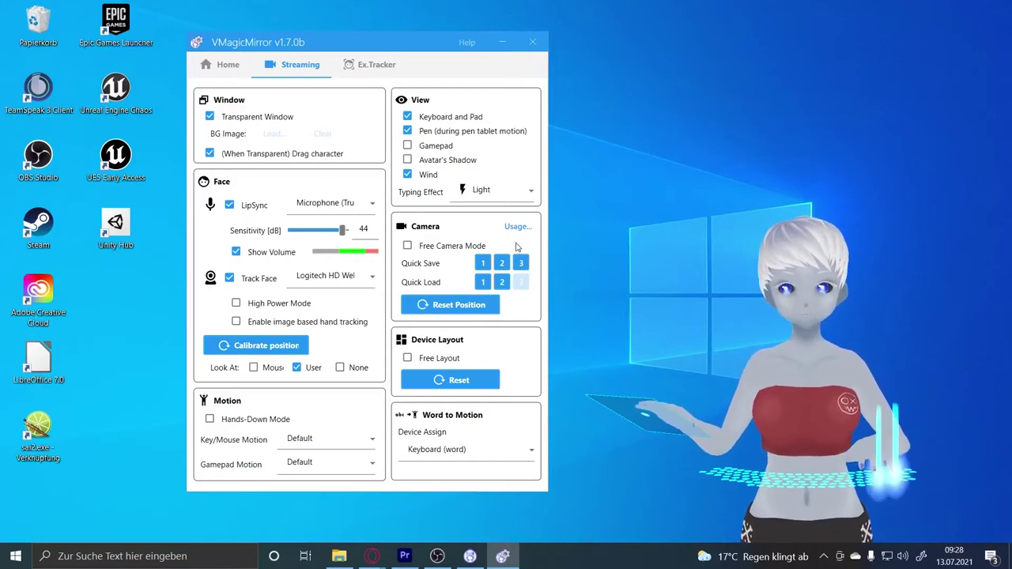
click(498, 201)
click(478, 279)
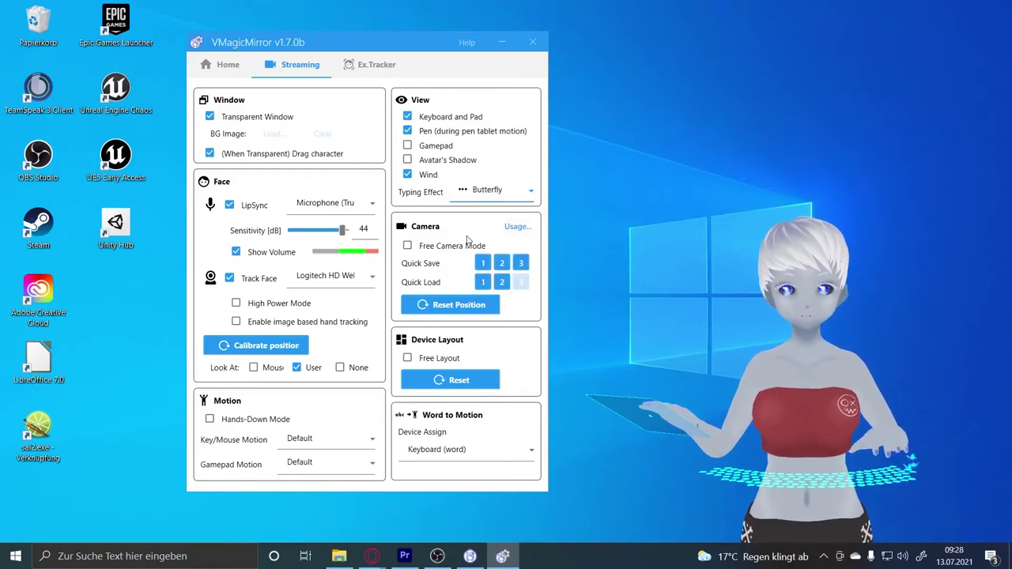
click(473, 198)
click(459, 215)
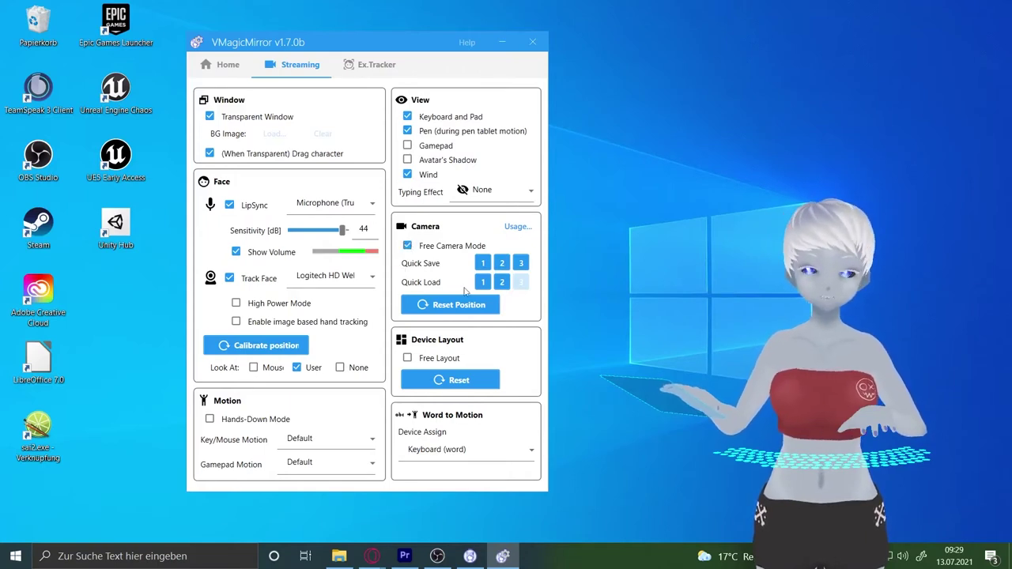
- Adjust the view in Free Camera Mode, quick save it to slot 2, and load camera slots 1 and 2
right_drag(737, 337, 740, 373)
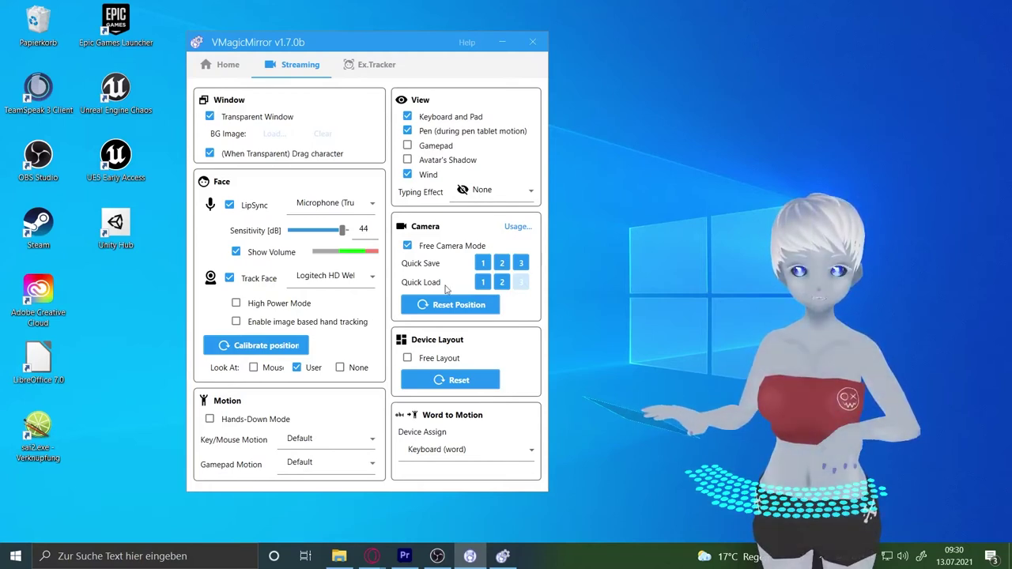
click(504, 264)
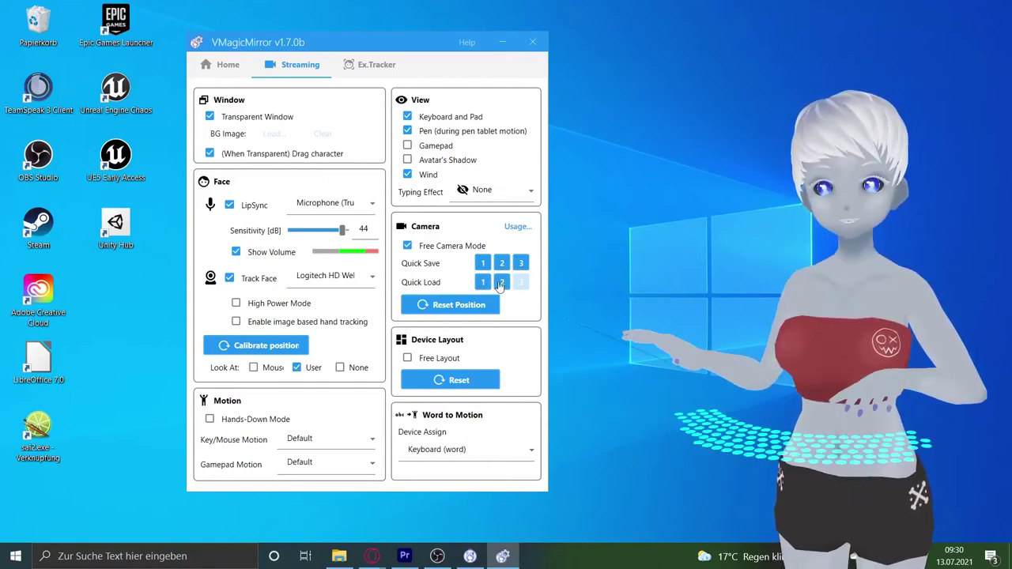
click(482, 282)
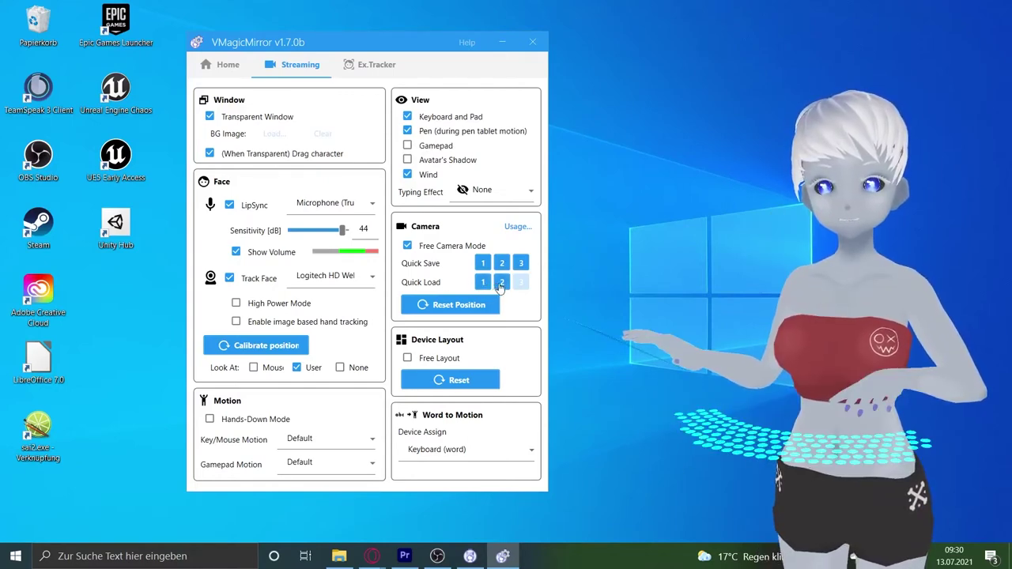
click(500, 283)
click(482, 283)
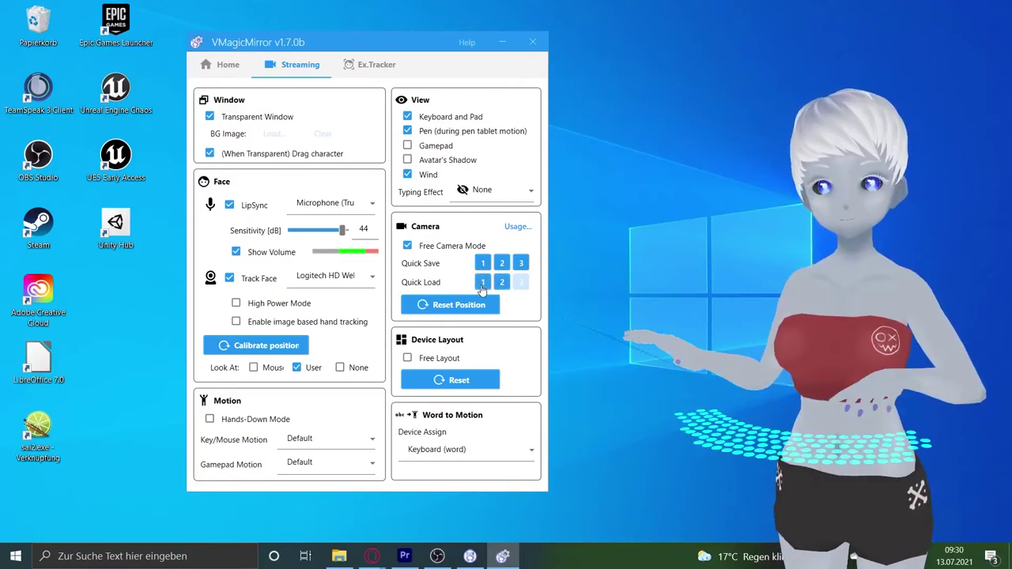
- Orbit the free camera to the avatar's side, switch between quick-saved views 1 and 2, and reposition the avatar on the desktop
scroll(760, 348, down, 3)
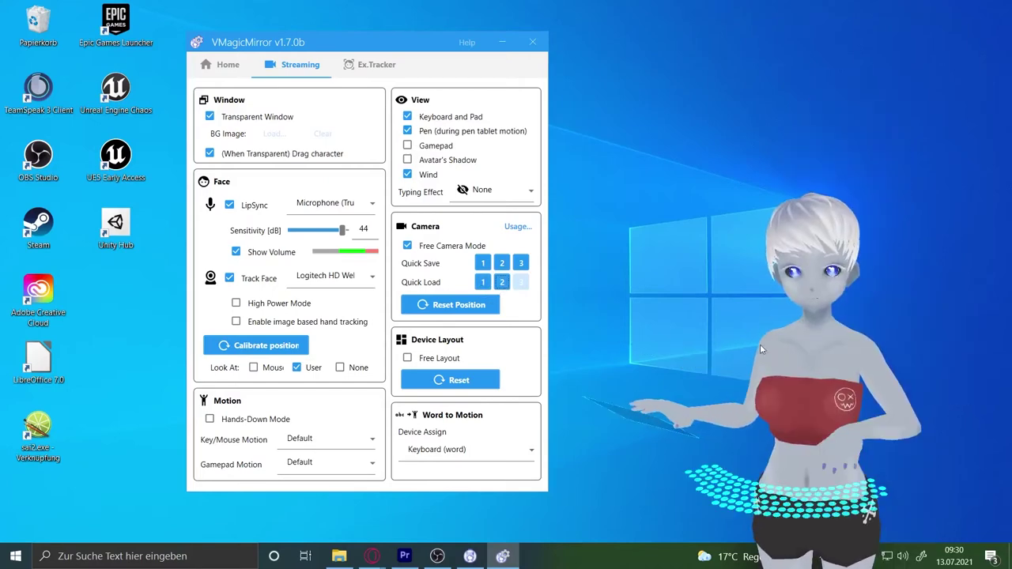
right_drag(759, 349, 599, 390)
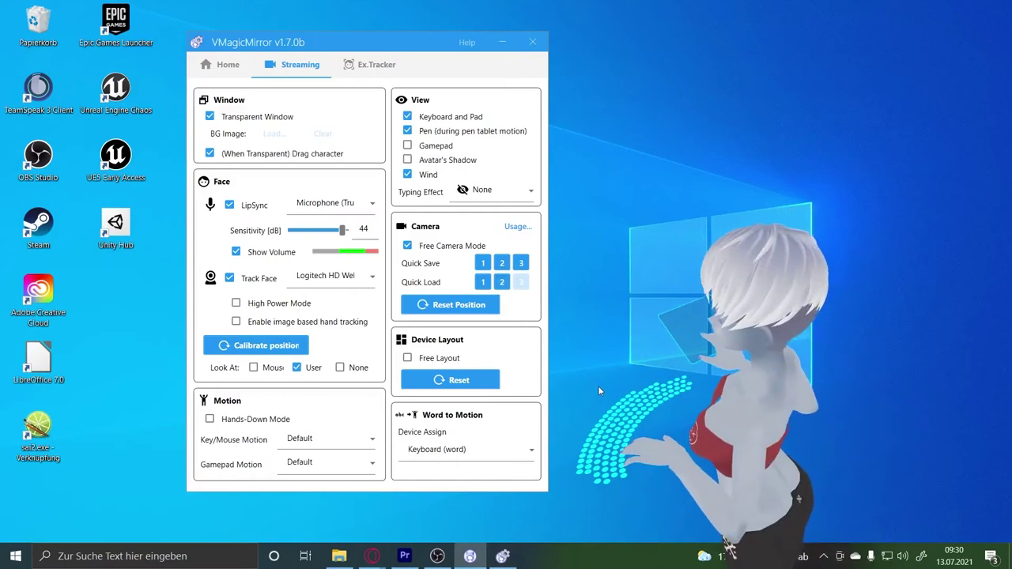
click(484, 283)
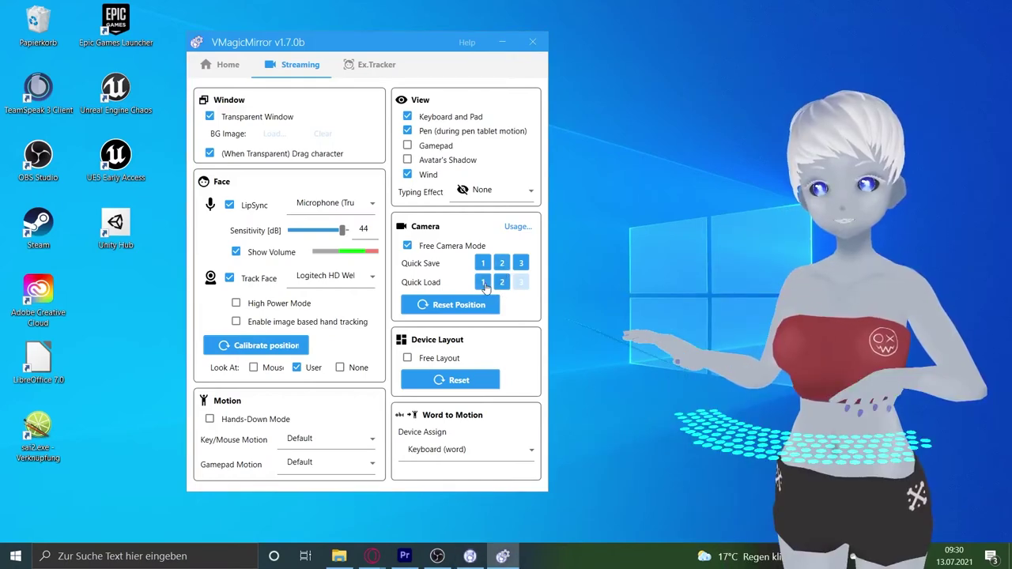
click(504, 285)
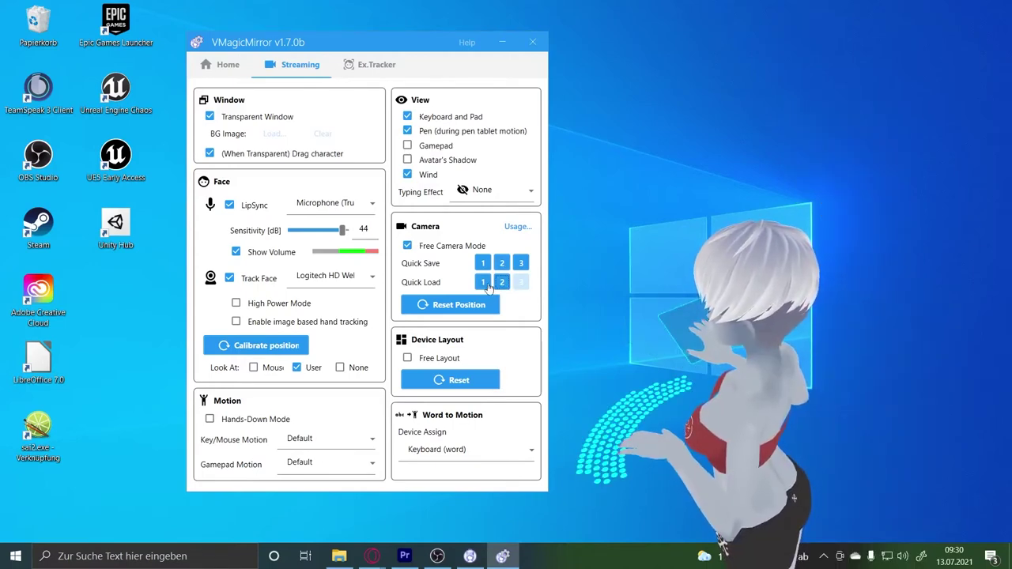
click(486, 284)
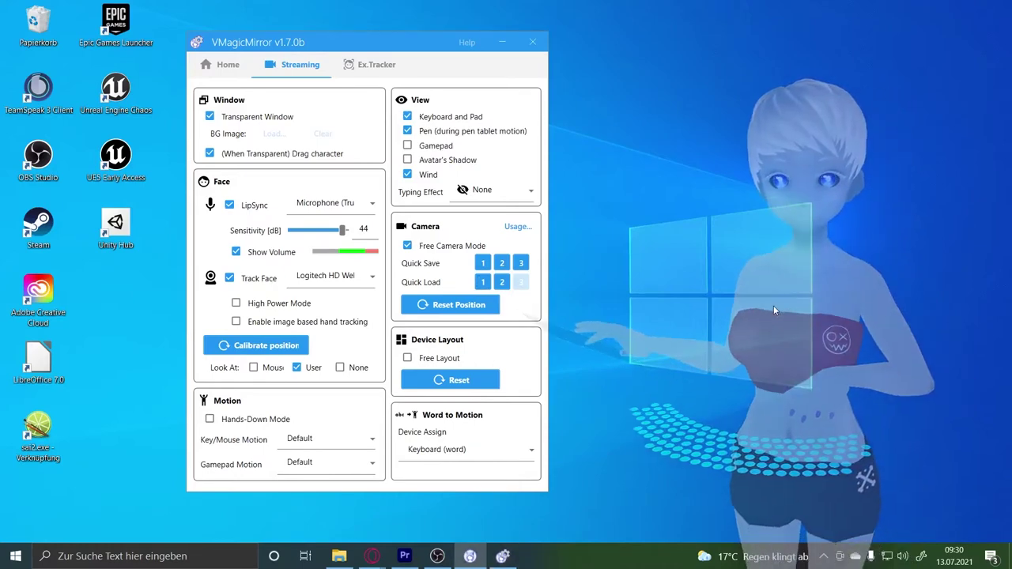
drag(773, 305, 804, 328)
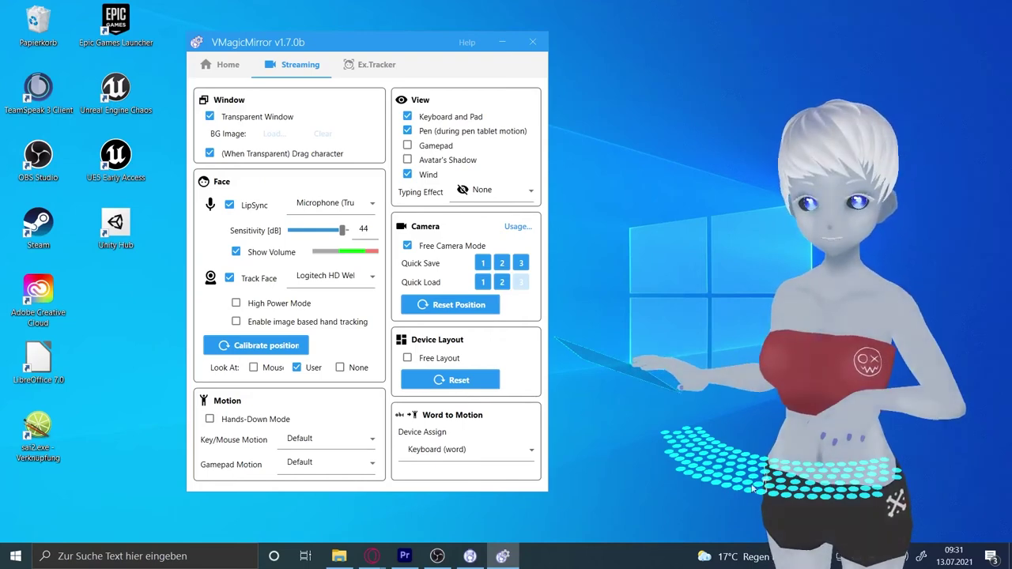
- Enable Free Layout for the devices and move the pad along its local axes
click(407, 359)
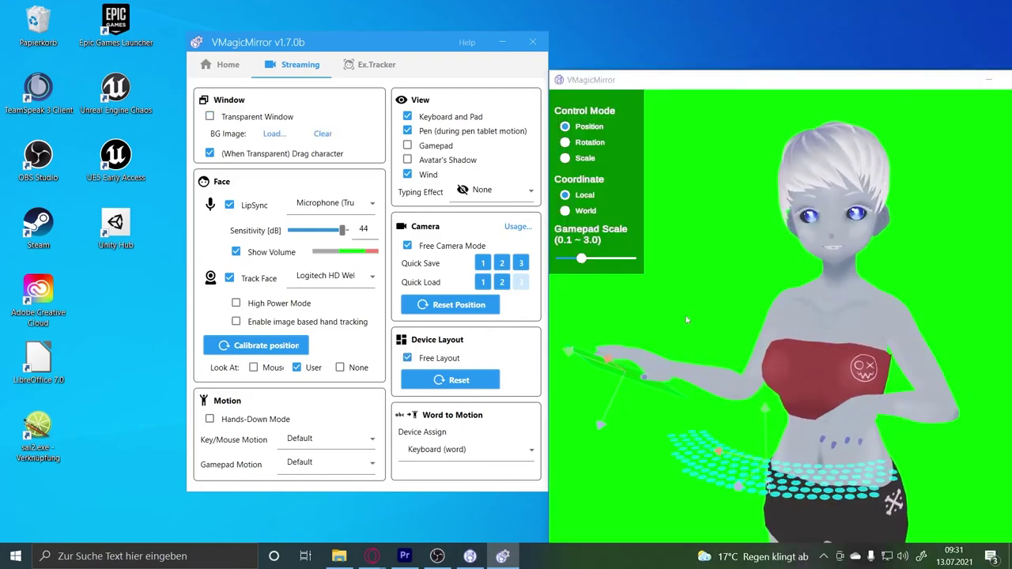
click(572, 356)
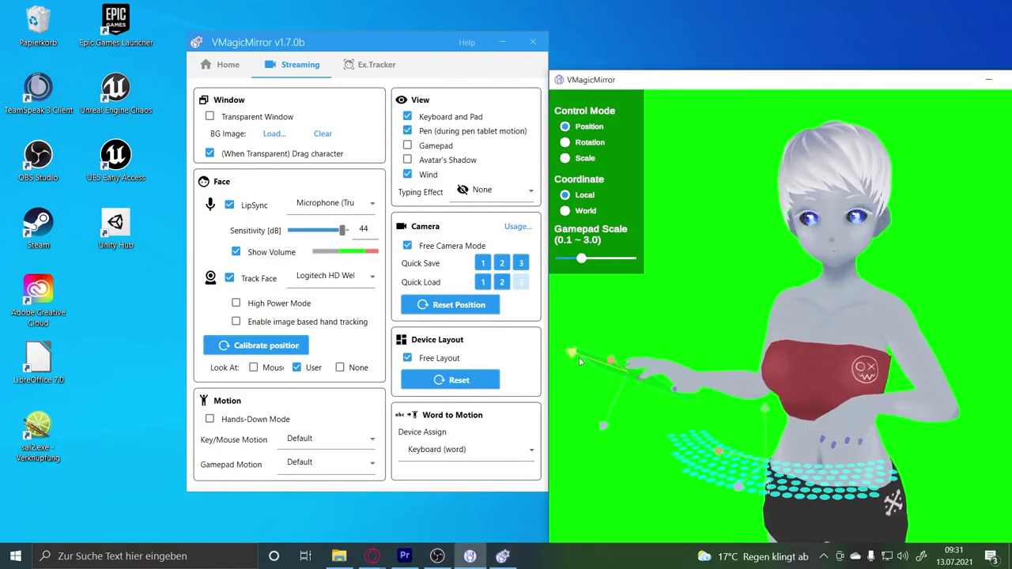
drag(579, 357, 583, 358)
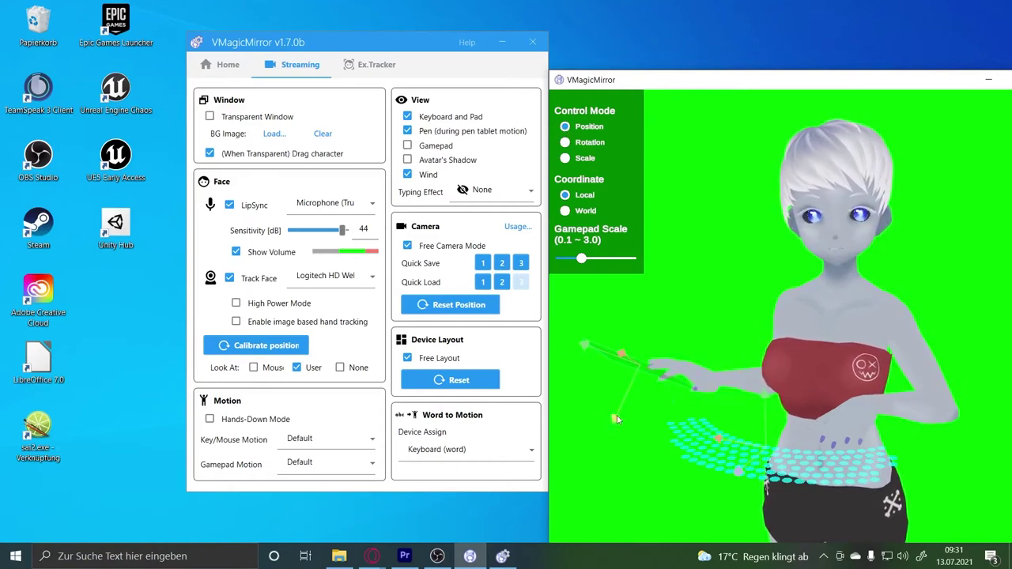
- Try the Rotation and Scale control modes, and move the keyboard slightly in Position mode with Local coordinates
click(585, 143)
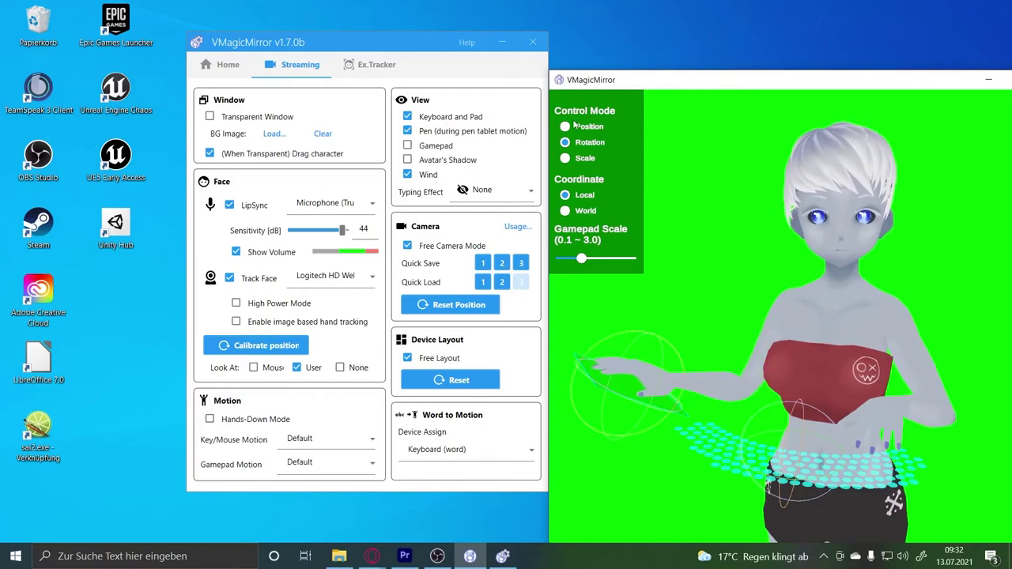
click(566, 159)
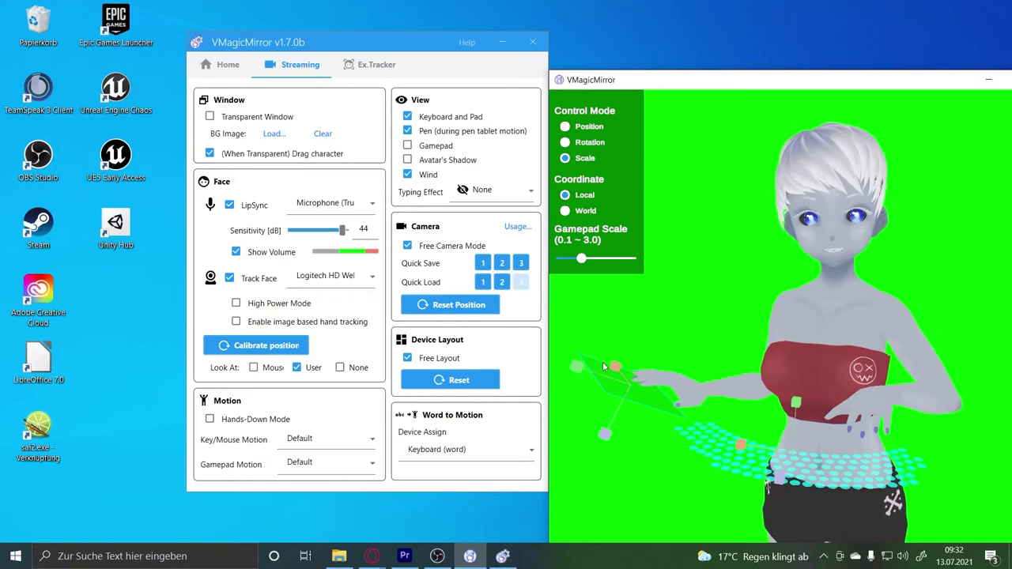
click(566, 127)
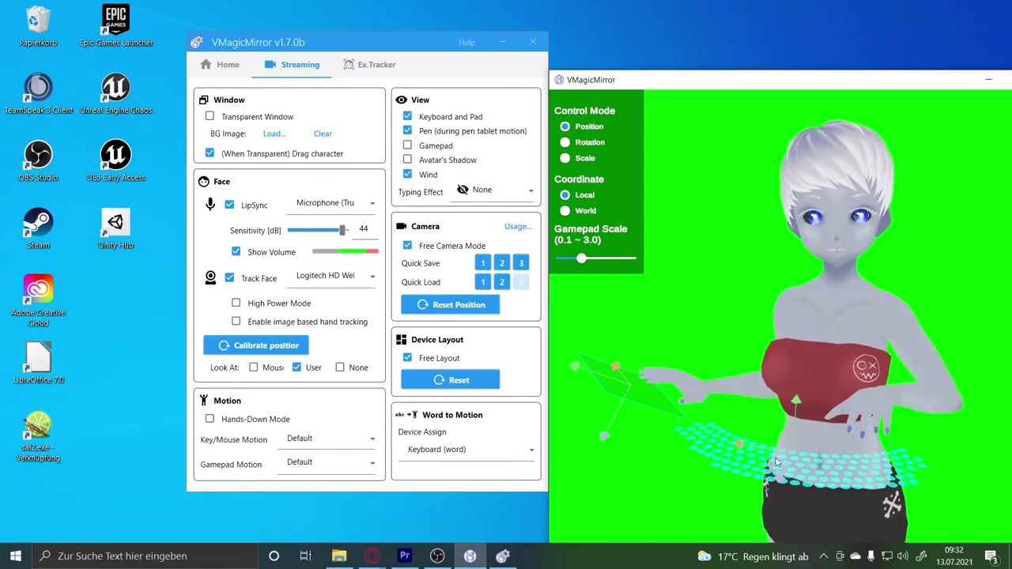
drag(775, 461, 780, 457)
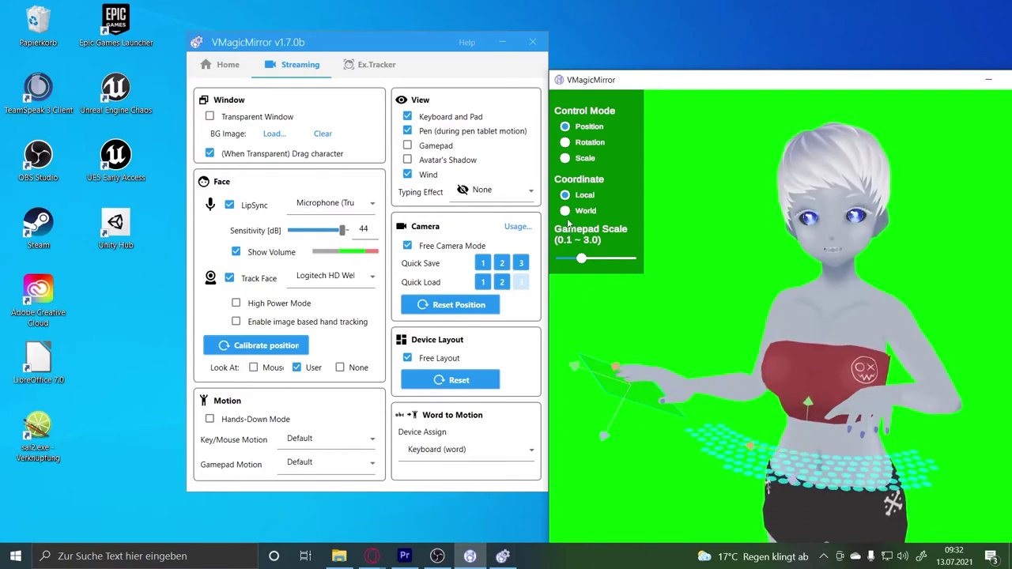
- Switch to World coordinates, reposition the pad and keyboard, and rotate the keyboard slightly in Rotation mode
click(565, 211)
mouse_move(627, 325)
mouse_down()
mouse_move(632, 299)
mouse_move(630, 319)
mouse_up()
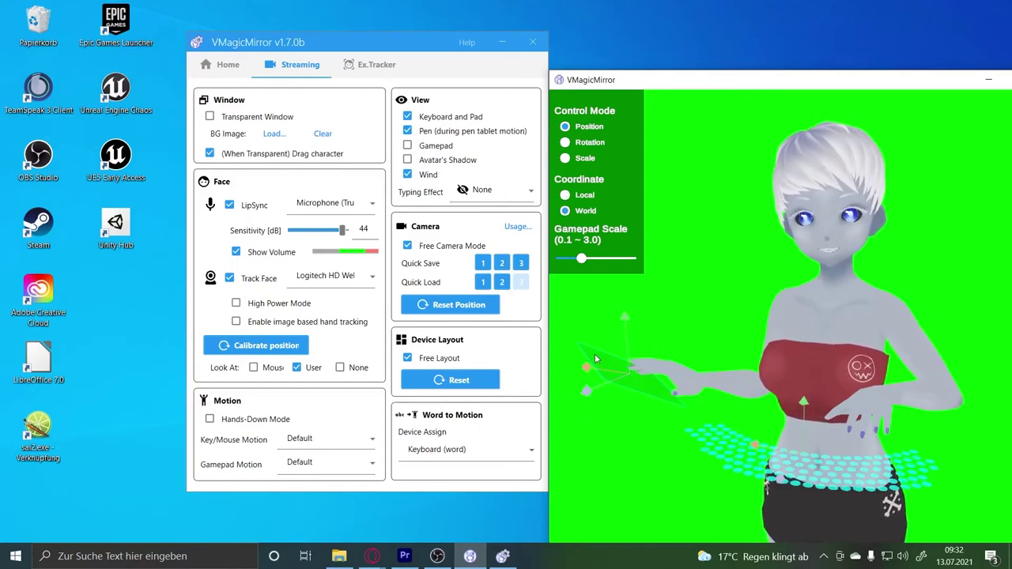
drag(750, 448, 761, 451)
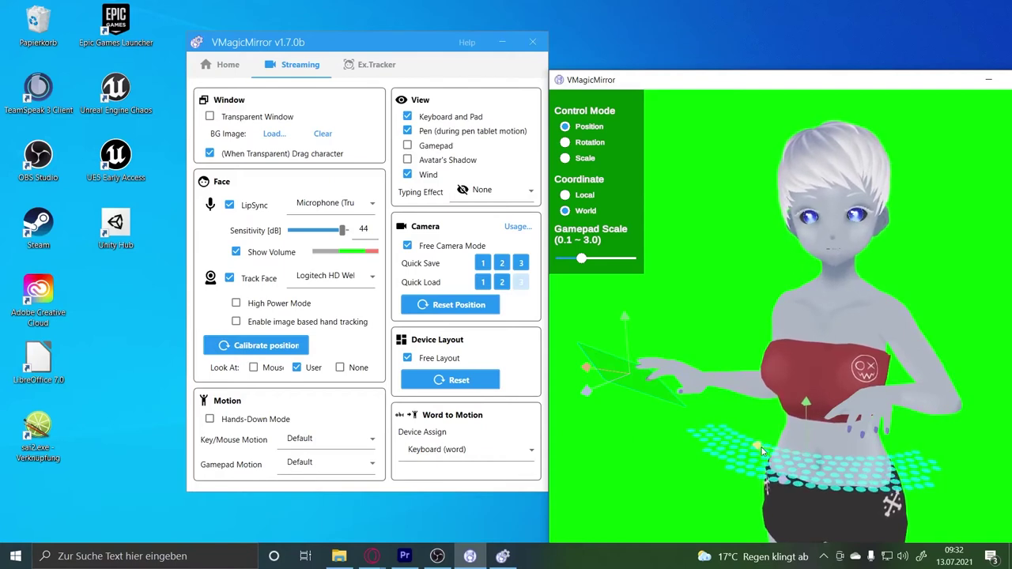
click(566, 144)
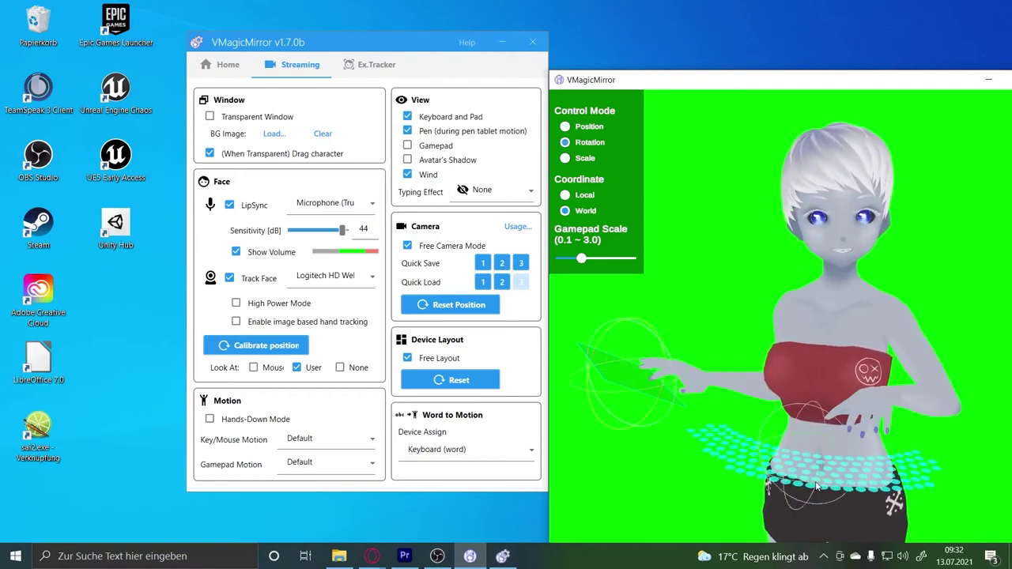
drag(803, 480, 796, 486)
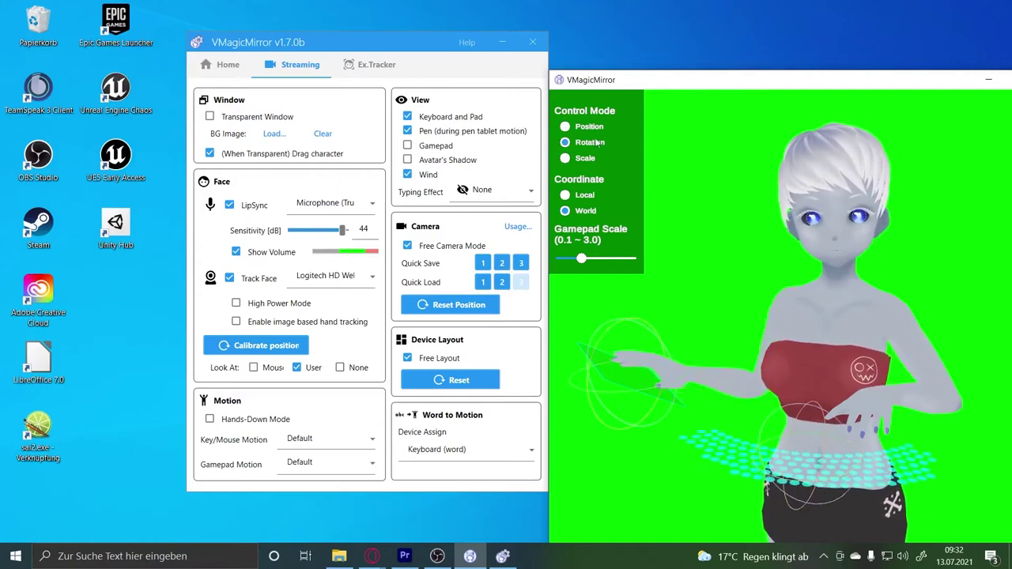
- Switch the layout coordinates to Local, show the gamepad to lower its Gamepad Scale slightly, and hide it again
click(565, 194)
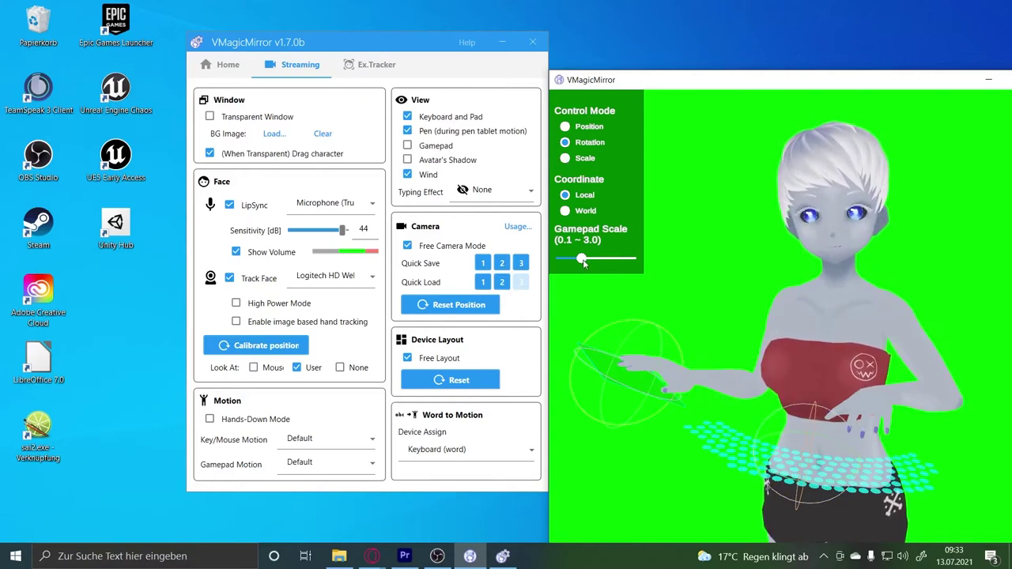
mouse_move(582, 259)
mouse_down()
mouse_move(624, 261)
mouse_move(571, 272)
mouse_move(578, 277)
mouse_up()
click(407, 146)
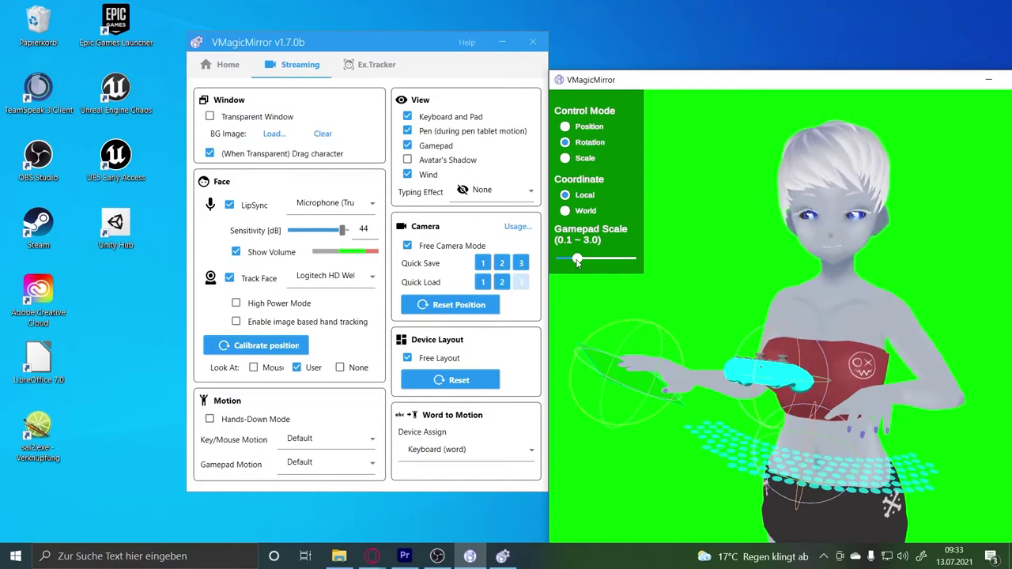
drag(578, 262, 579, 263)
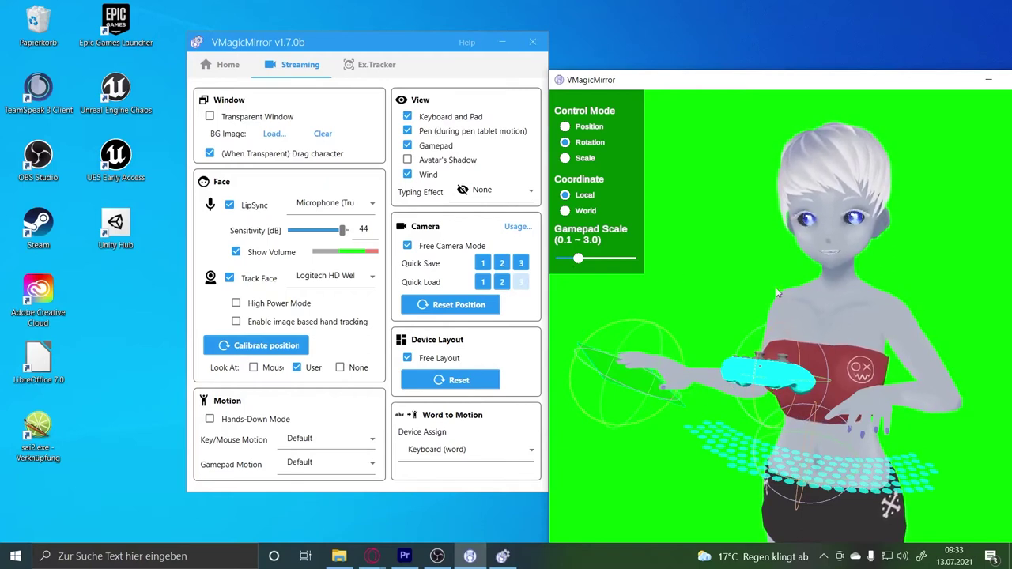
click(407, 145)
- Switch the pen's visibility off and on again, and set Key/Mouse Motion to Pen Tablet
click(407, 132)
click(408, 132)
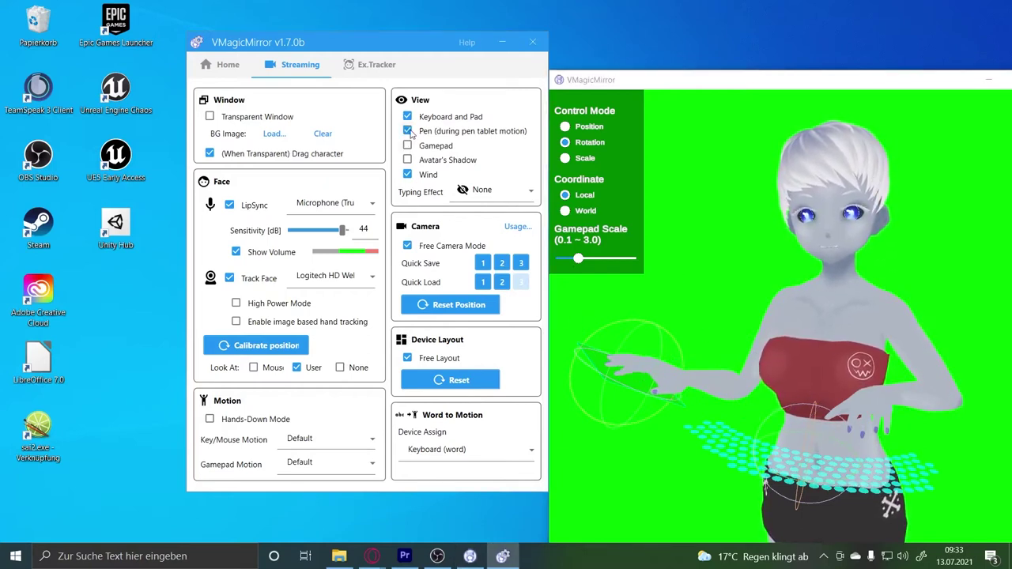
click(326, 463)
click(315, 496)
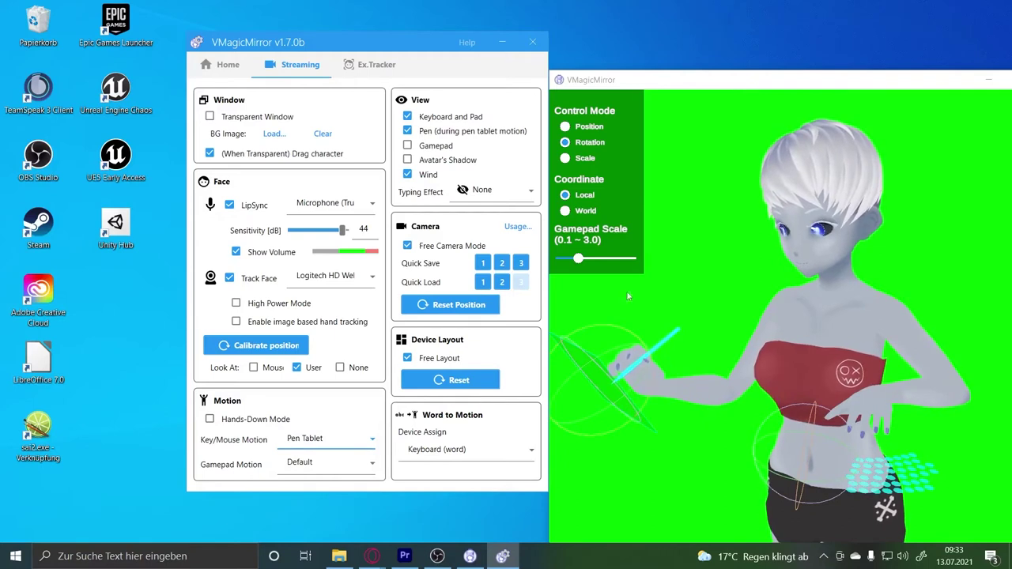
- Move the pen tablet closer in front of the avatar in Position mode, and rotate it slightly in Rotation mode
click(620, 352)
key(w)
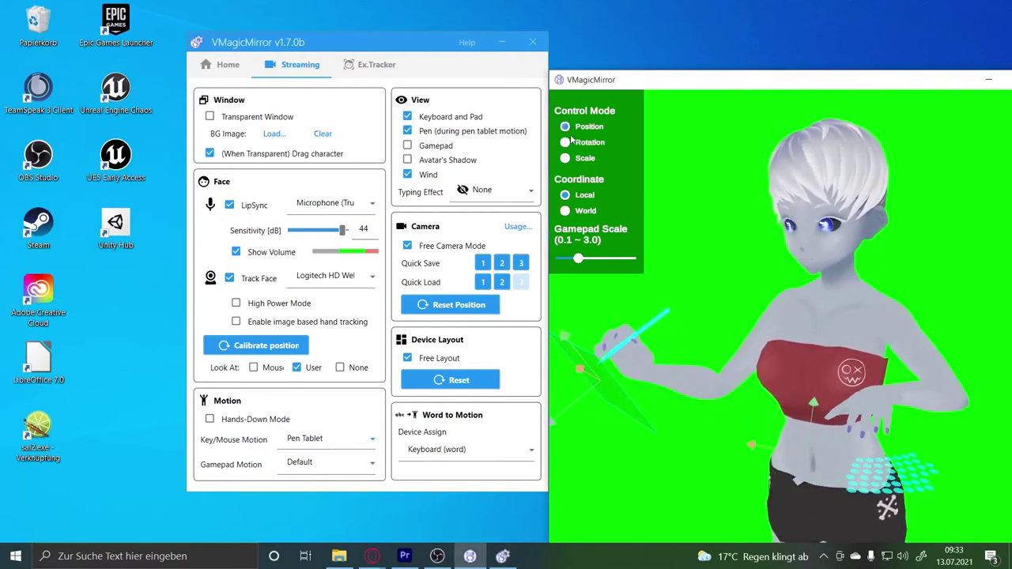
key(e)
drag(623, 400, 897, 418)
key(w)
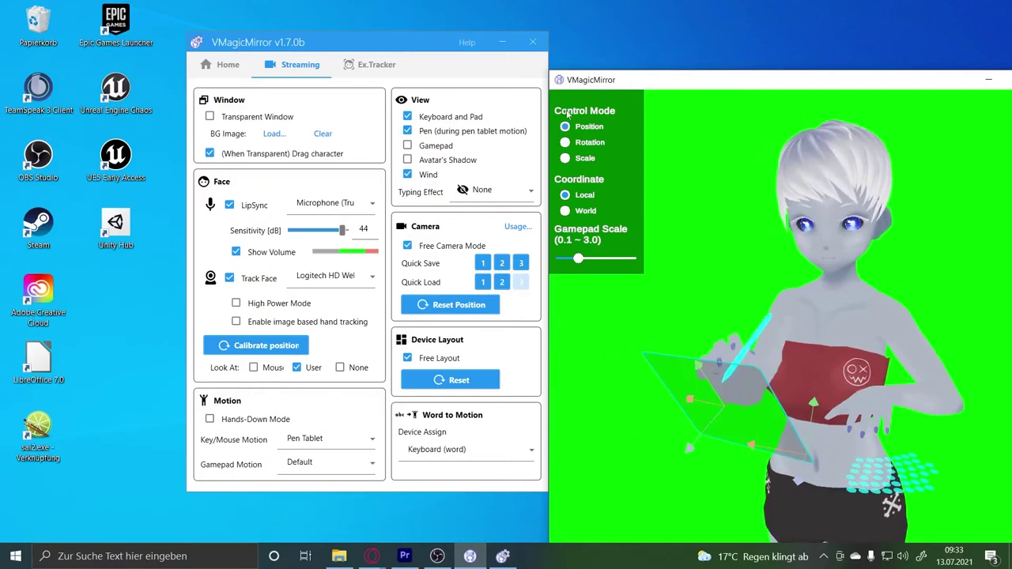
key(e)
drag(721, 374, 724, 384)
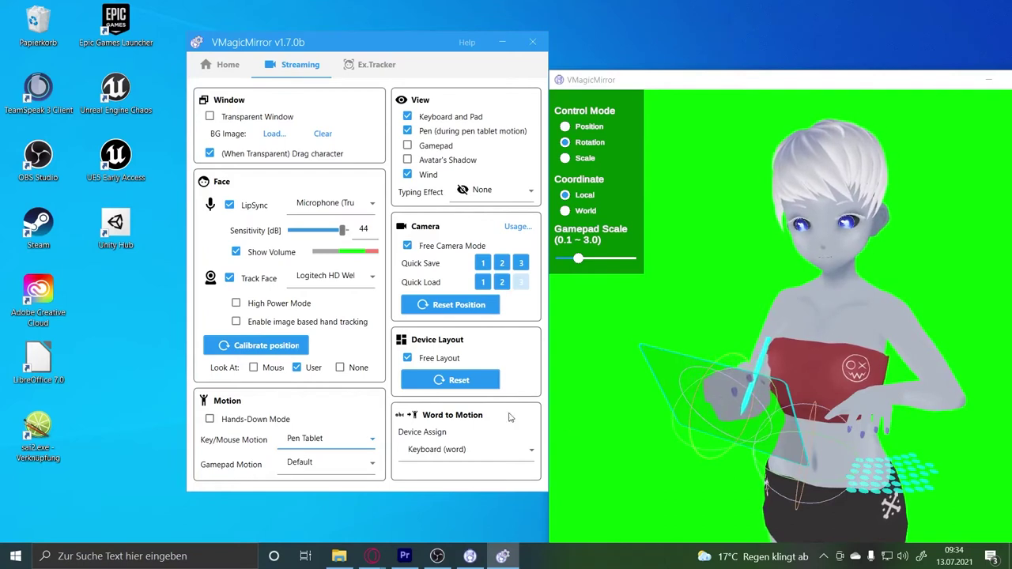
- Set Key/Mouse Motion back to Default and turn off Free Layout for the devices
click(328, 438)
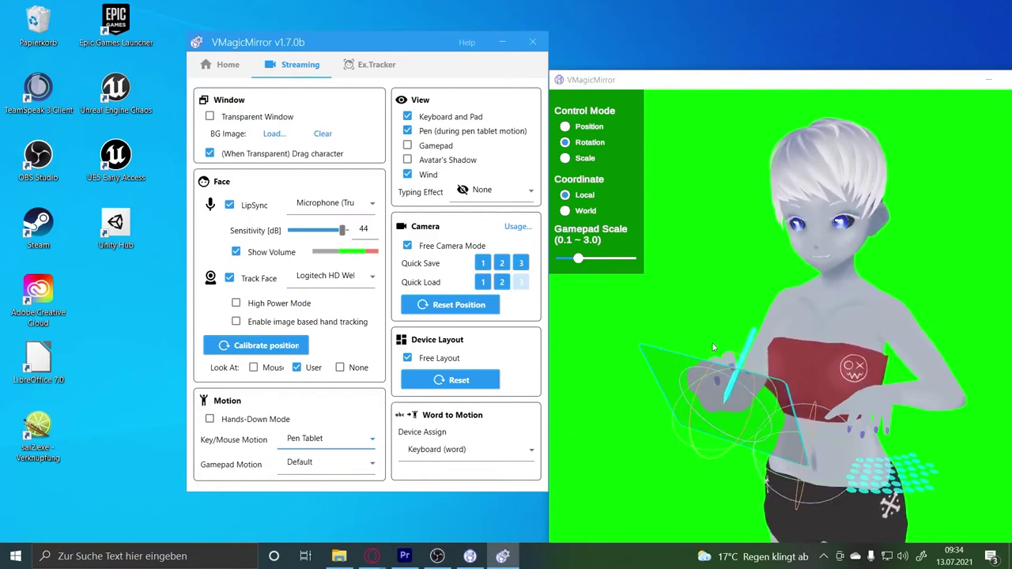
click(335, 438)
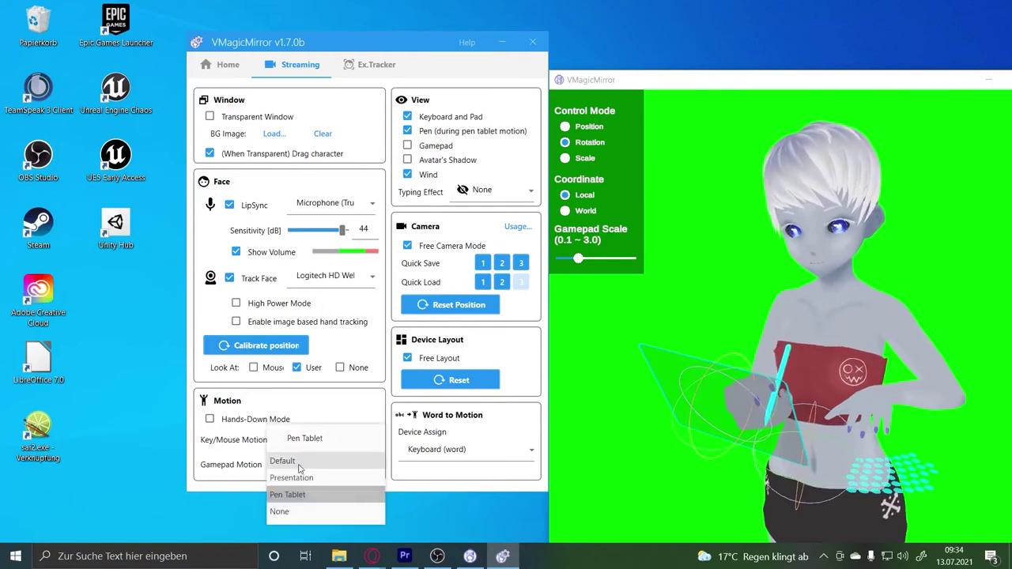
click(300, 462)
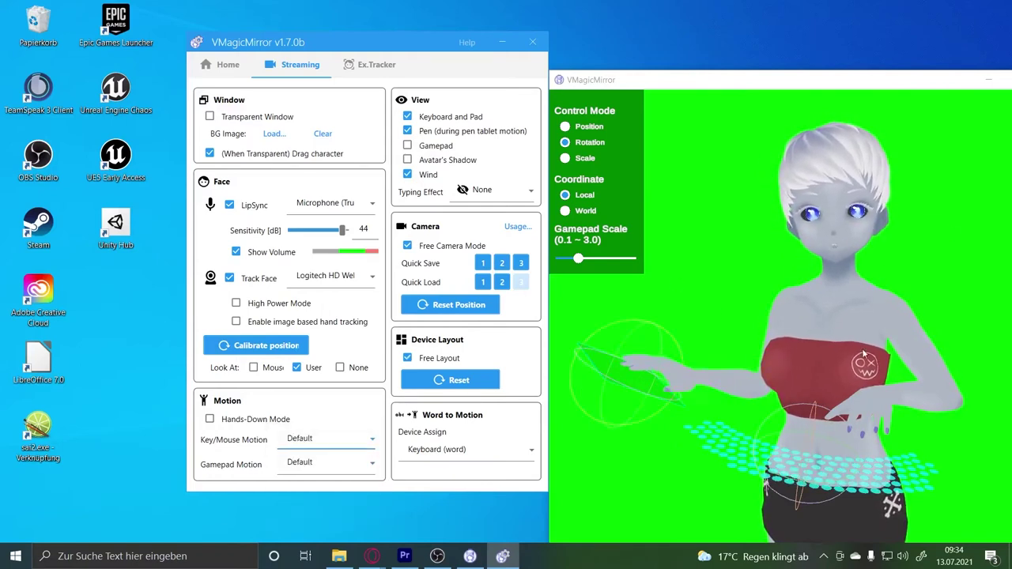
click(407, 358)
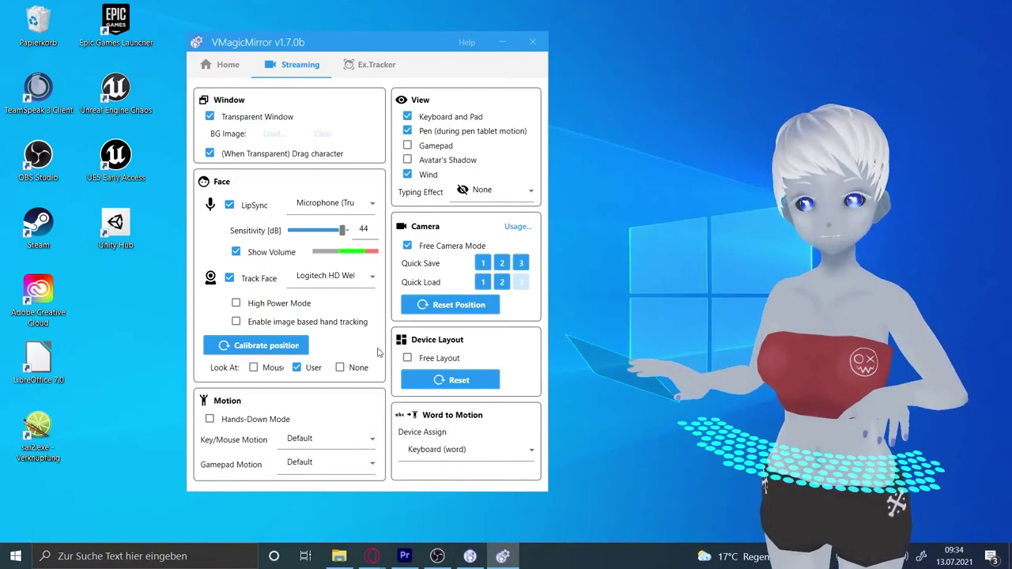
- Review the Word to Motion device assignment options and keep Keyboard (word)
click(499, 448)
click(498, 448)
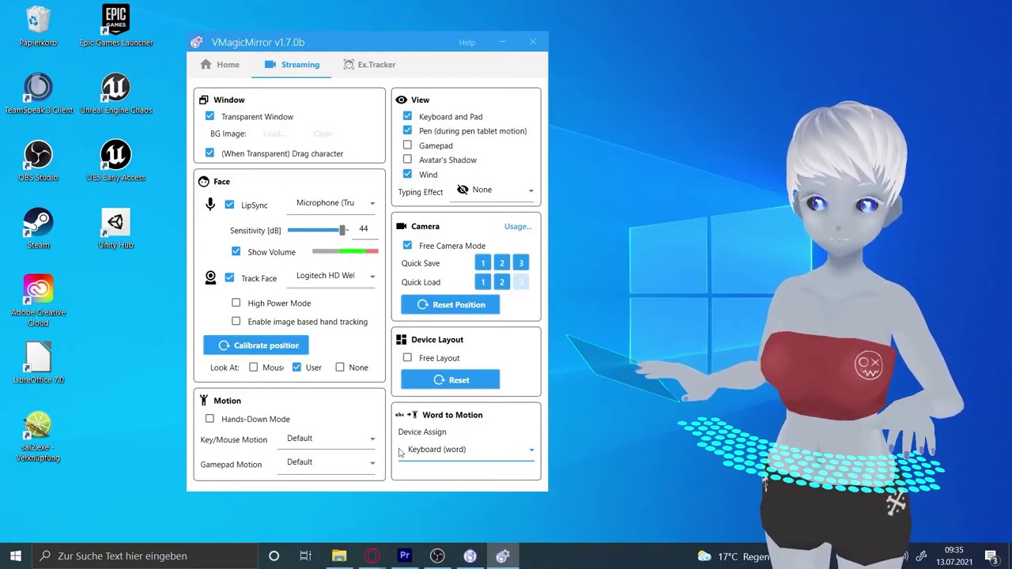
click(460, 449)
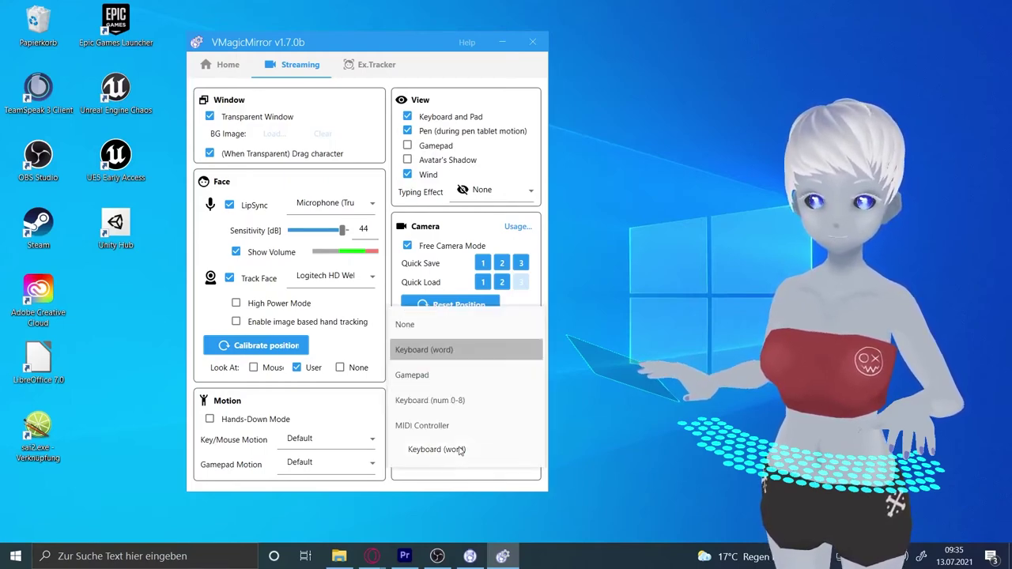
click(431, 353)
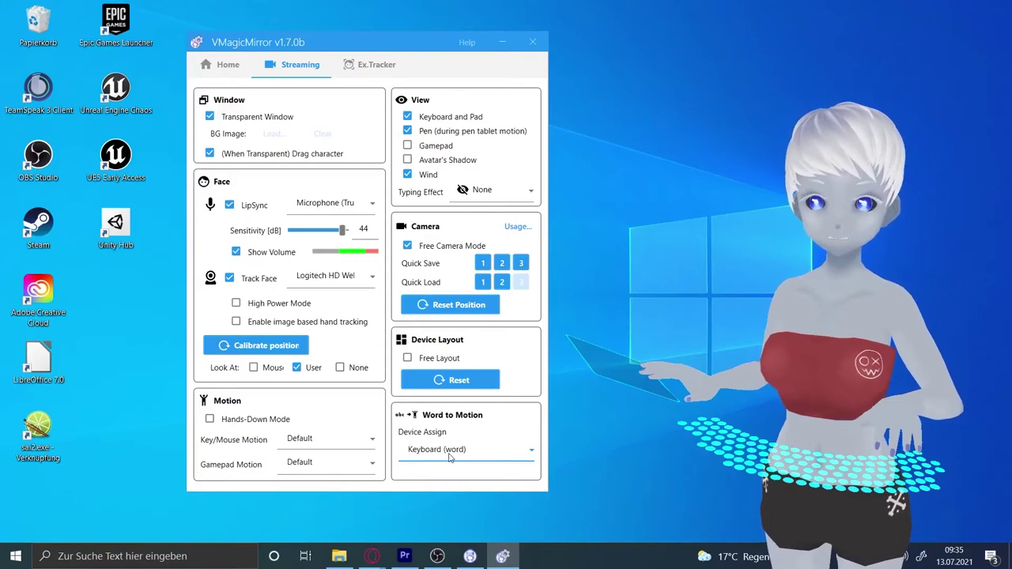
- Examine the external tracker settings, including app connection and the Face Switch expression assignments
click(377, 65)
click(301, 65)
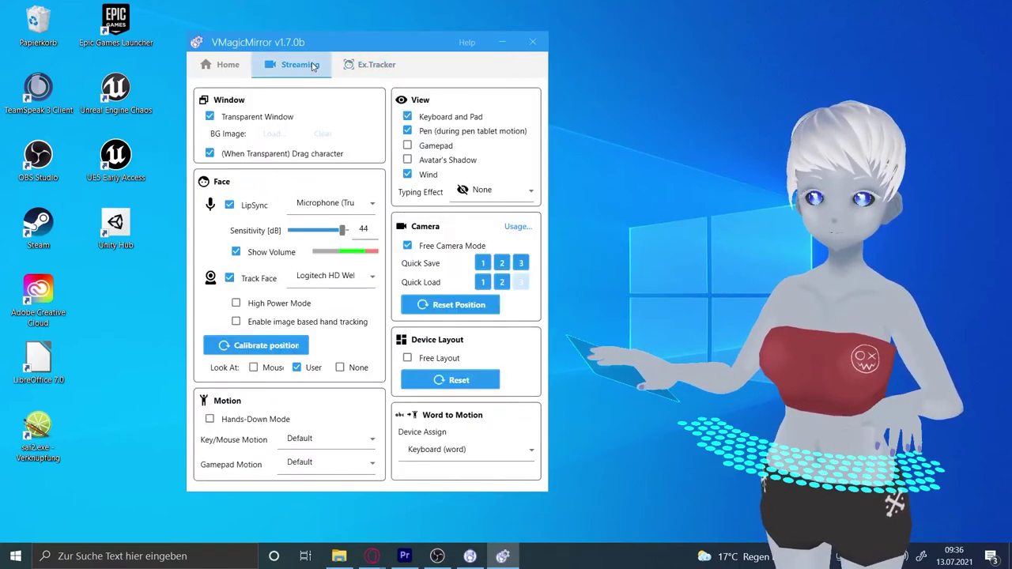
click(377, 66)
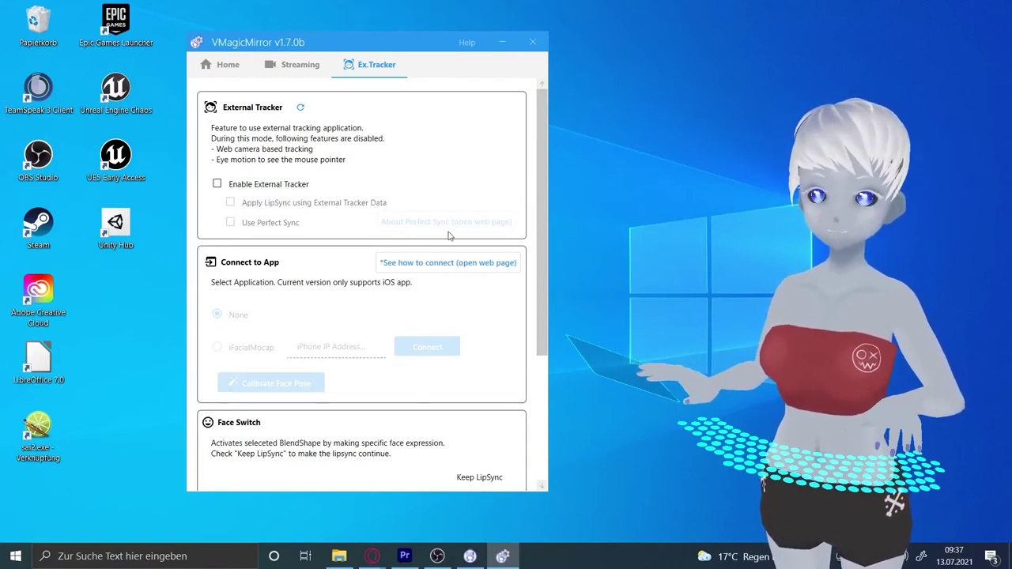
scroll(413, 322, down, 1)
scroll(415, 312, down, 5)
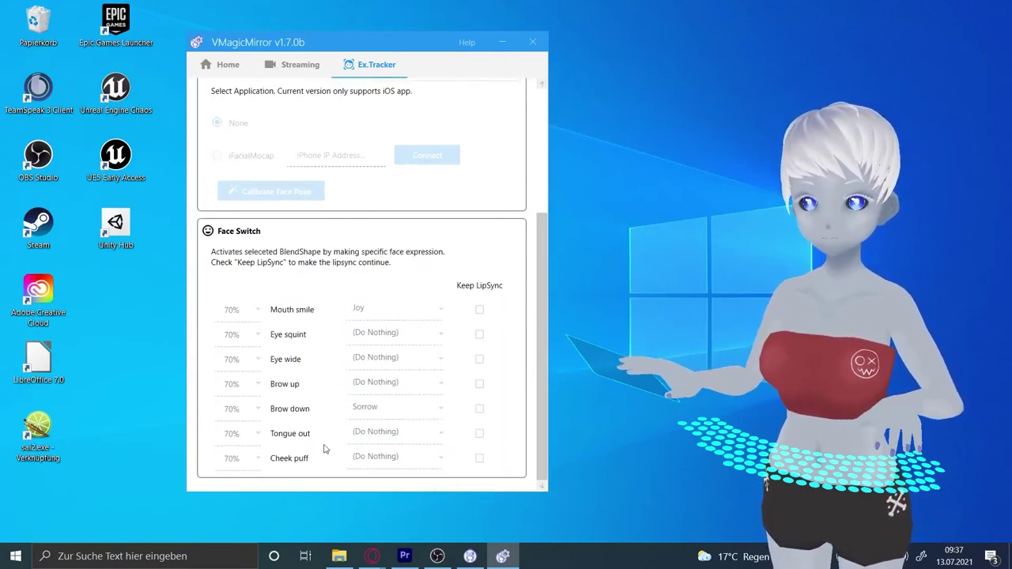
scroll(434, 335, up, 6)
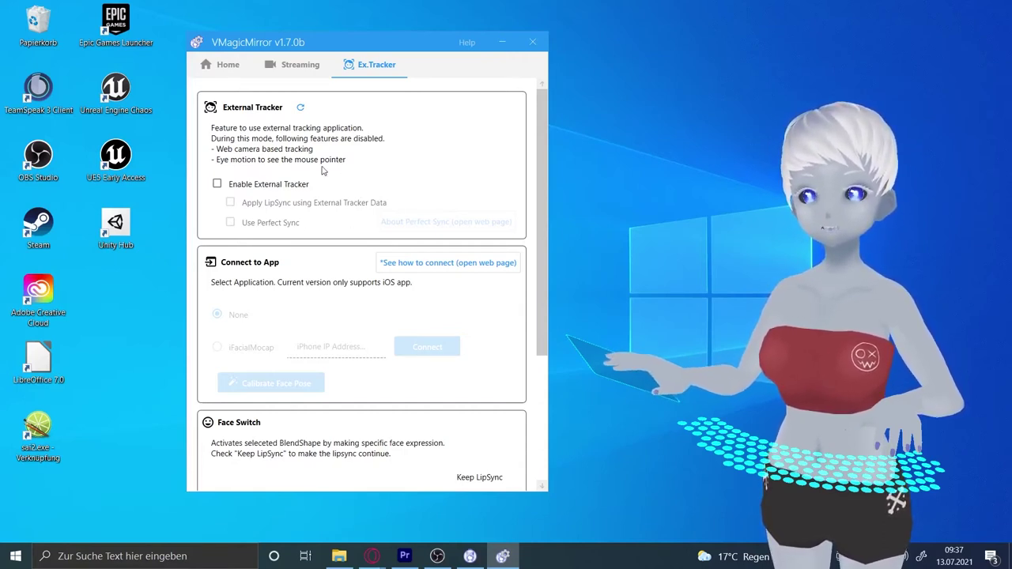
- Return to the Home page and open the detailed settings window
click(227, 68)
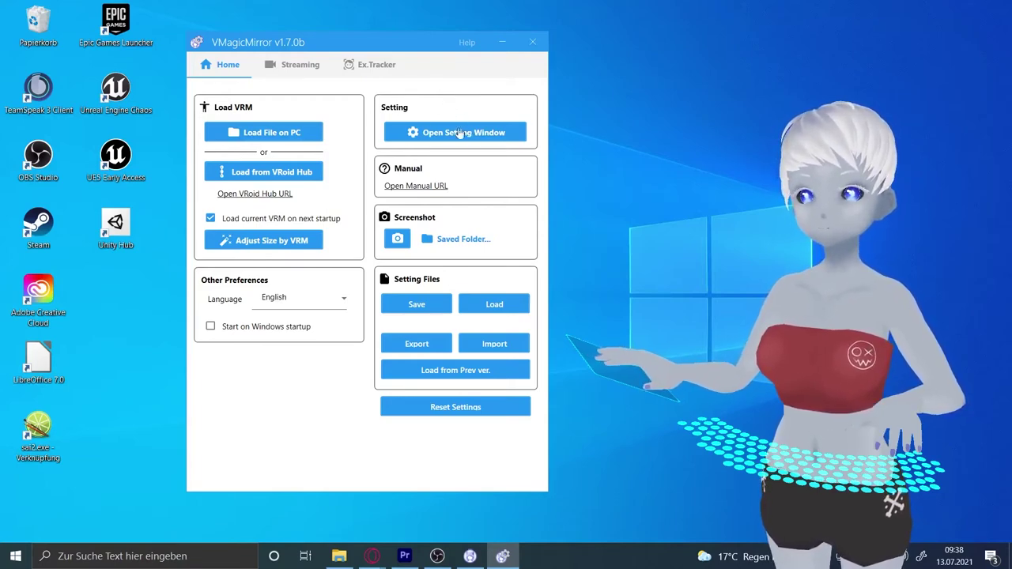
click(283, 68)
click(372, 64)
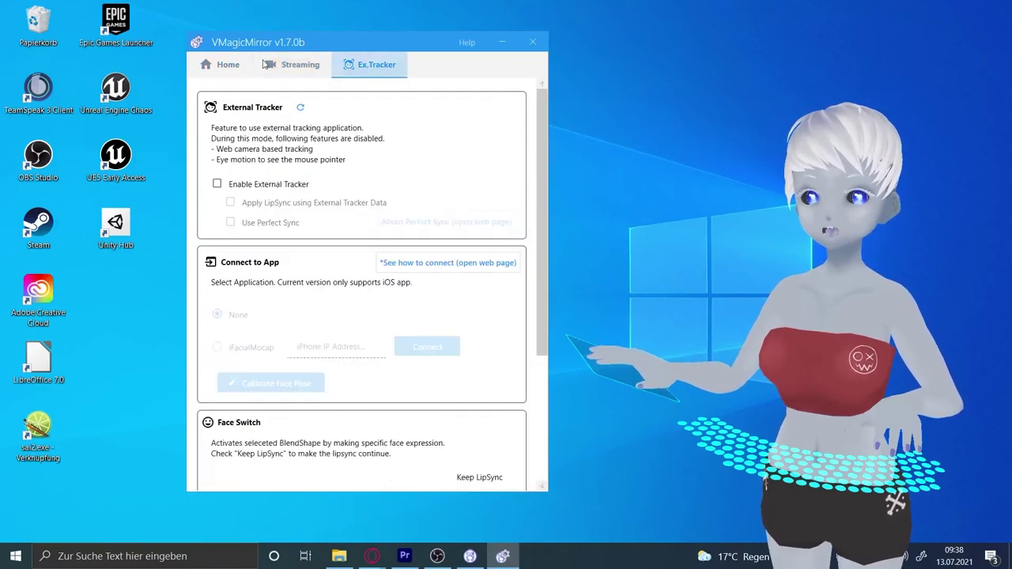
click(227, 68)
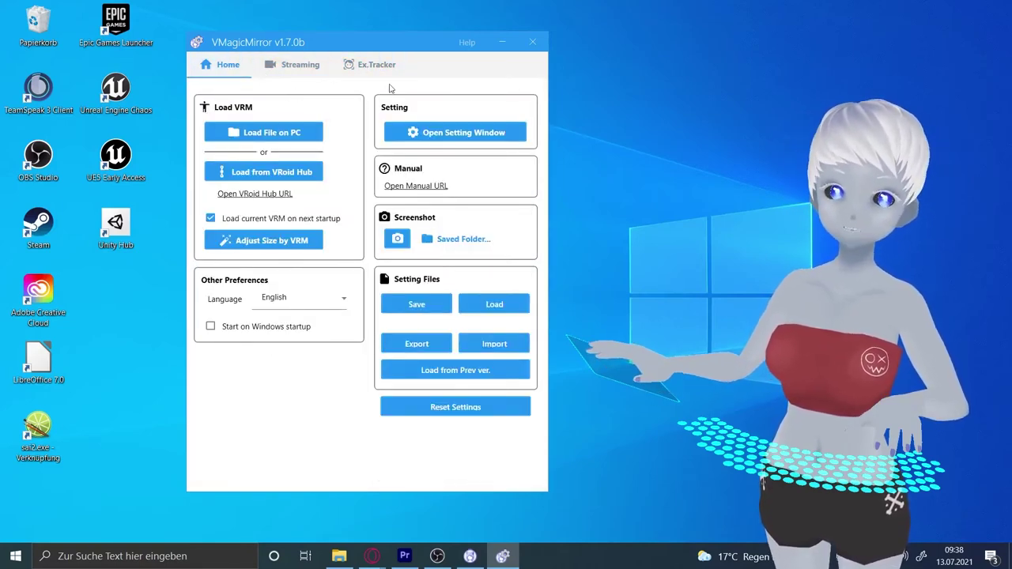
click(493, 135)
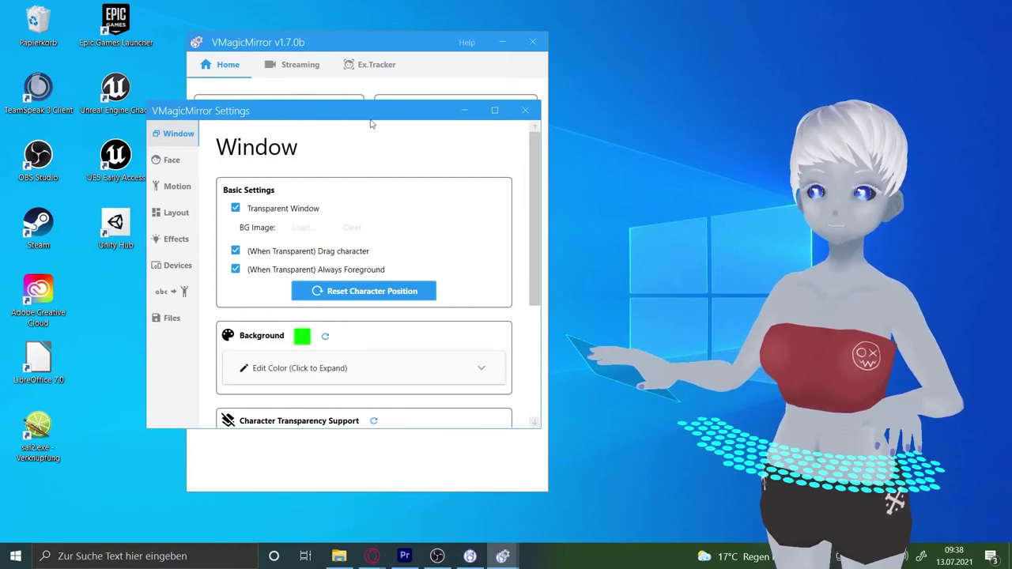
- Try the Transparent Window option in the detailed Window settings, leaving it enabled
click(236, 209)
click(235, 209)
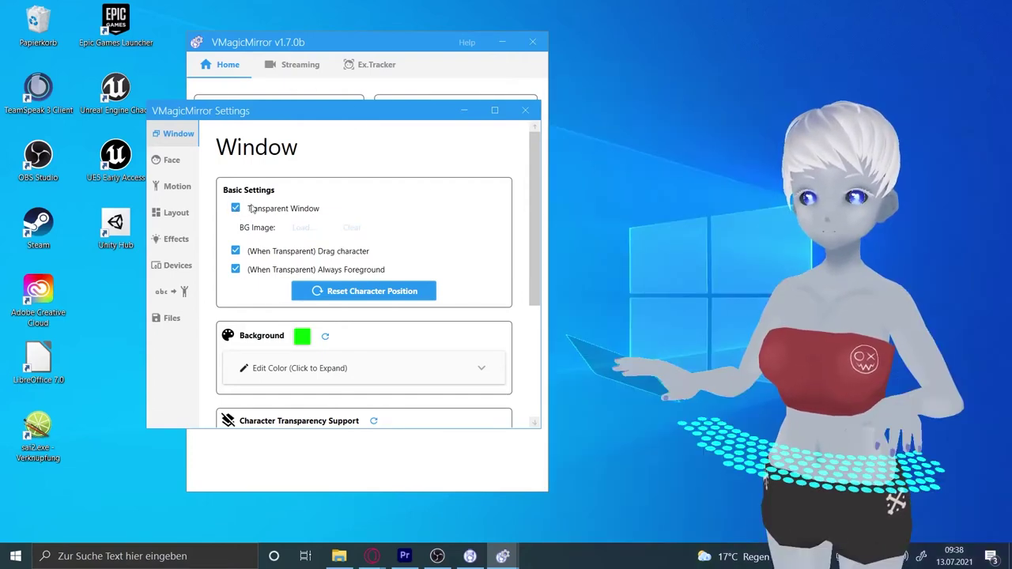
click(235, 209)
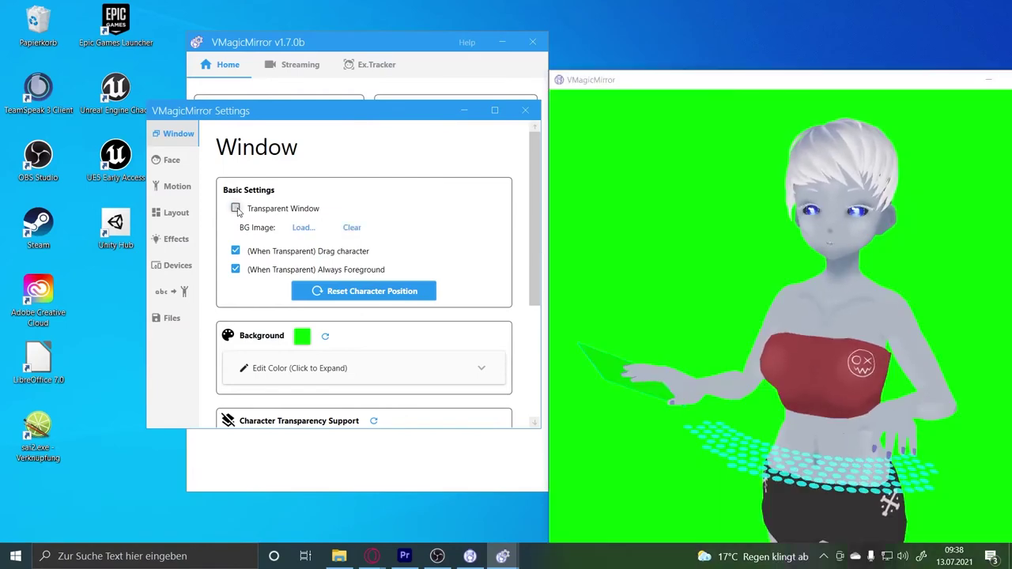
click(236, 208)
- Try character transparency levels 1 and 3, return to Level 2, and set Alpha when Transparent to 171
scroll(300, 262, down, 2)
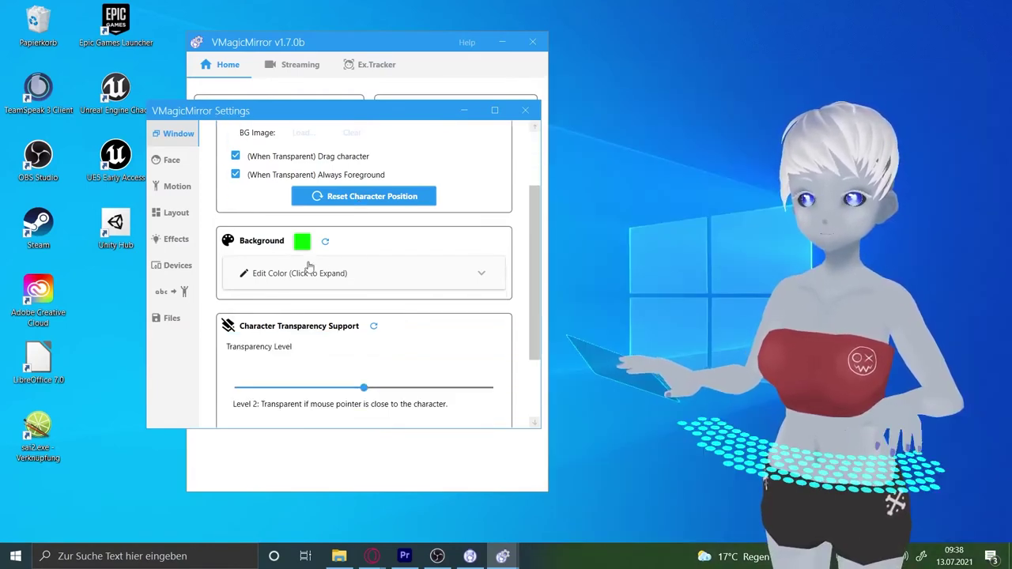
scroll(360, 269, down, 2)
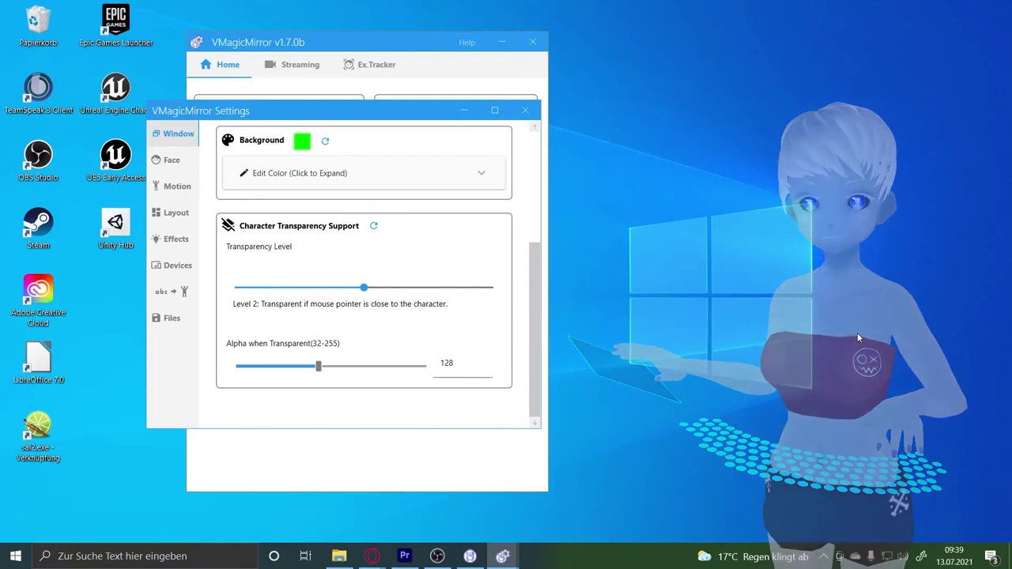
click(294, 290)
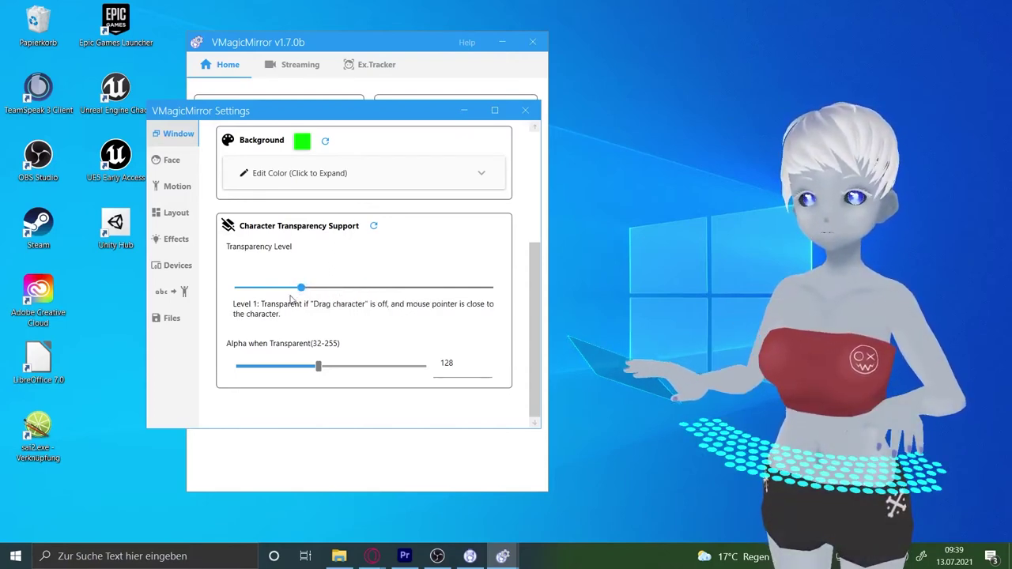
drag(301, 287, 443, 293)
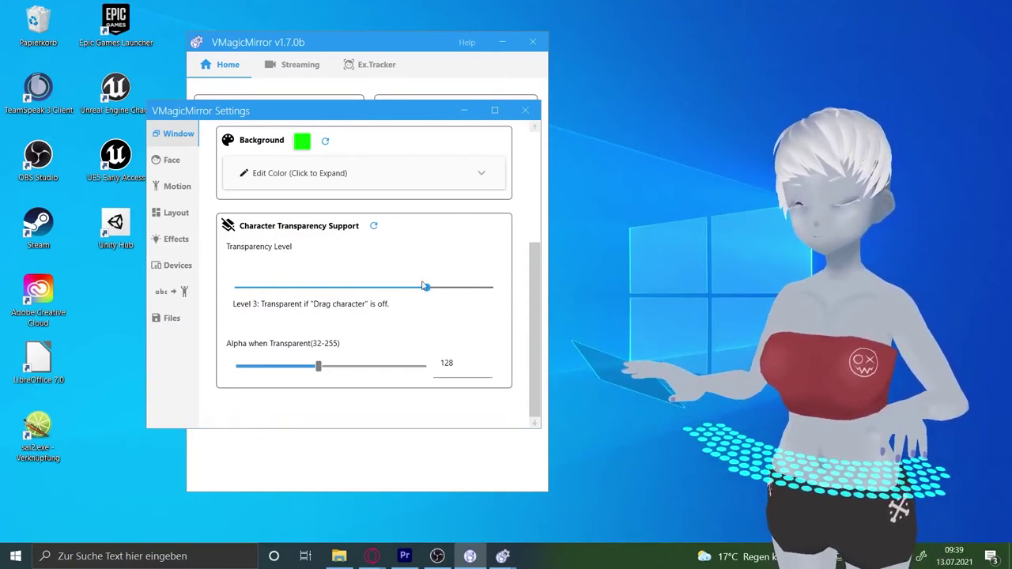
drag(426, 287, 363, 288)
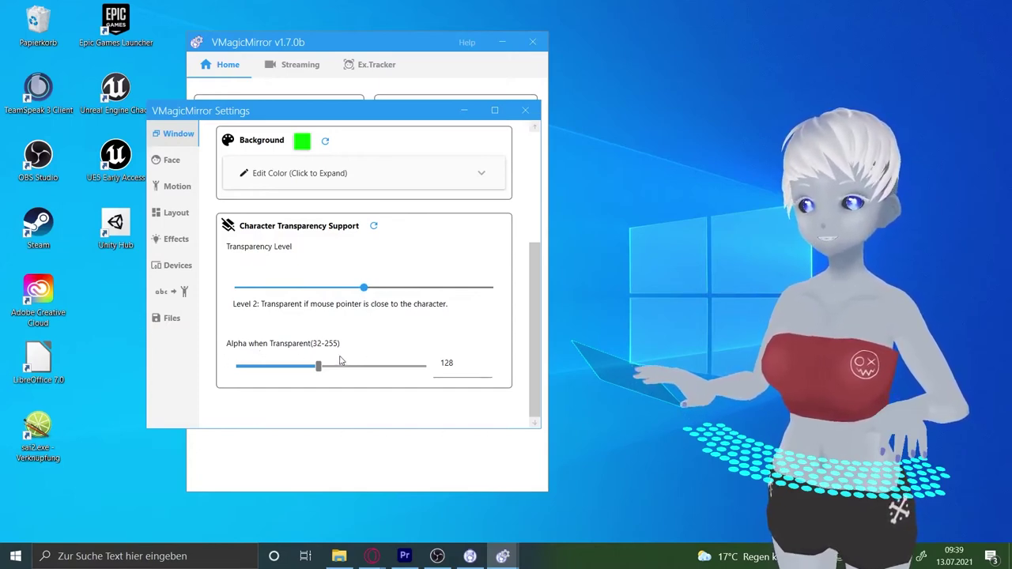
drag(331, 369, 428, 370)
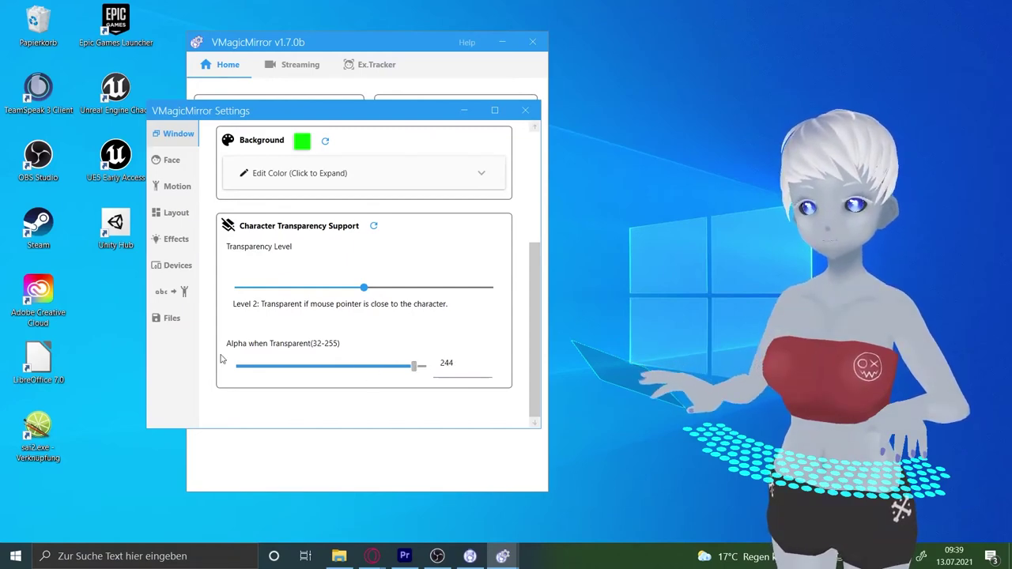
drag(414, 367, 353, 367)
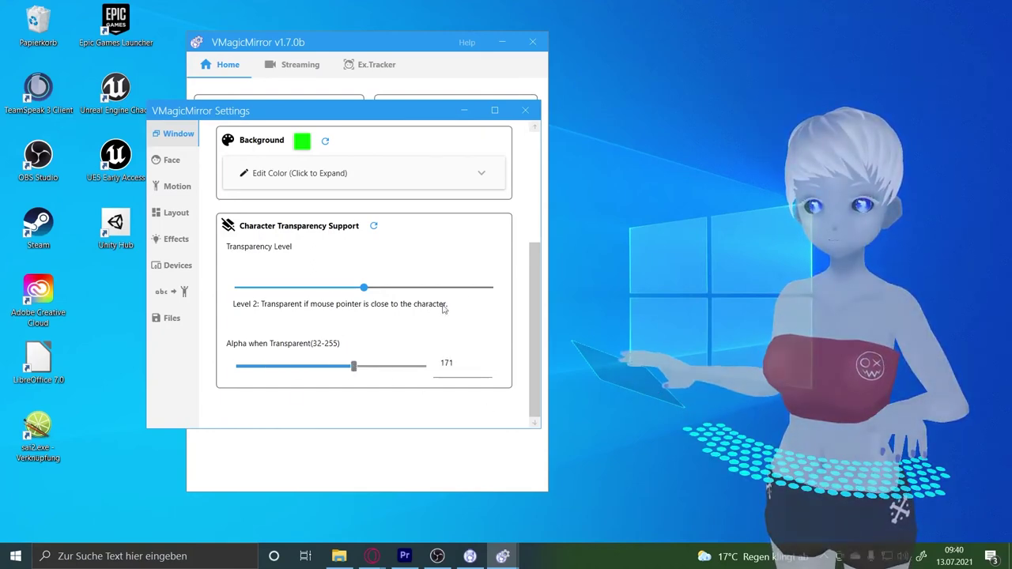
- Open the Face settings and examine the LipSync and Track Face options under Basic Settings
click(169, 161)
scroll(461, 301, down, 2)
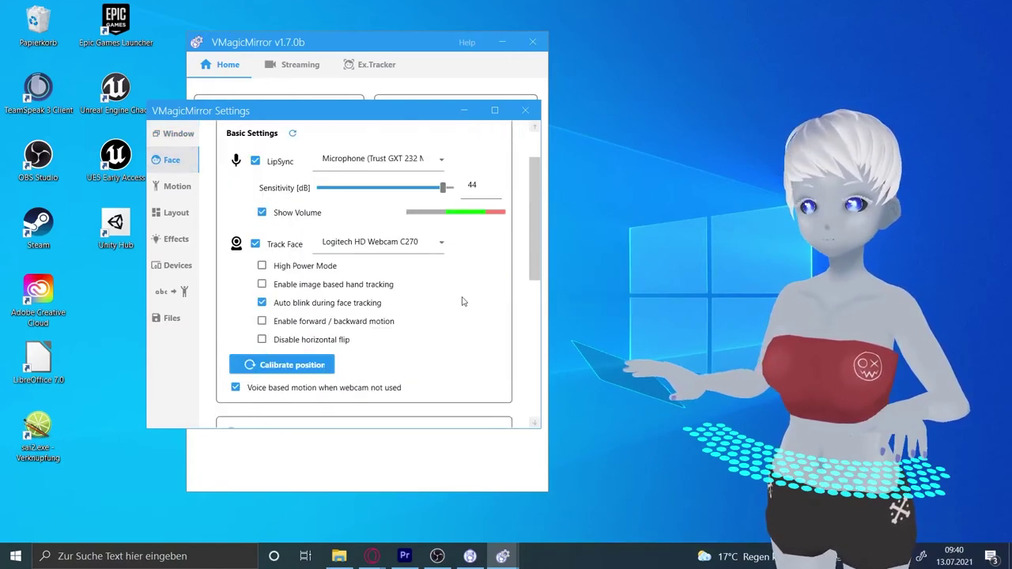
scroll(461, 301, up, 2)
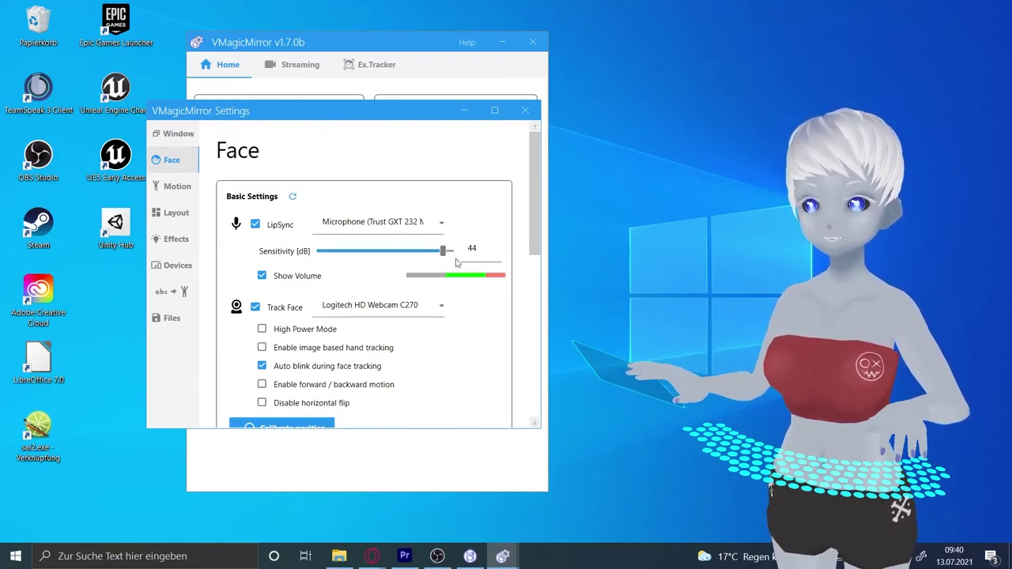
scroll(371, 245, down, 1)
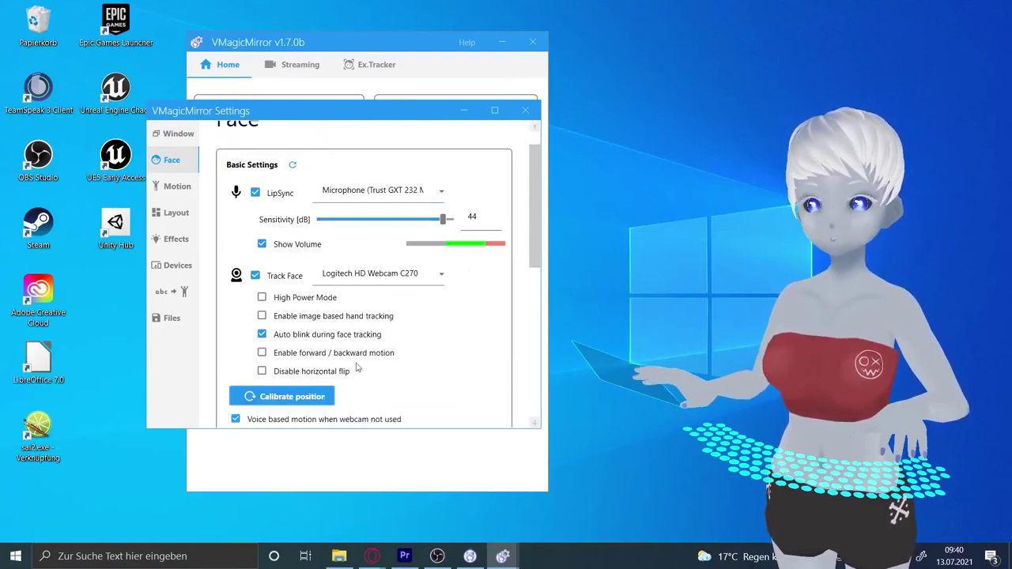
- Try the face tracking options Enable forward / backward motion and Disable horizontal flip, switching each off again
click(299, 358)
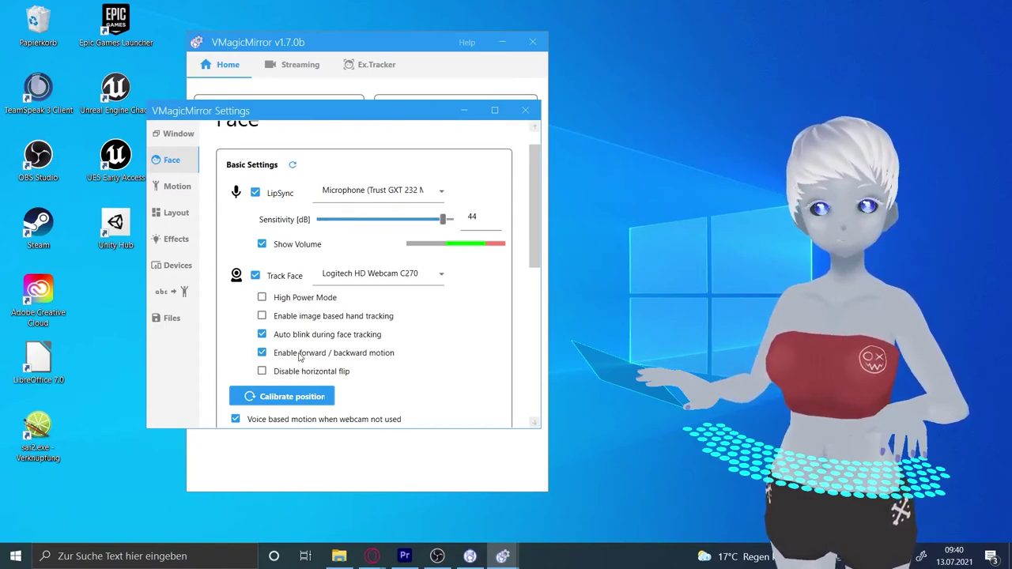
click(299, 357)
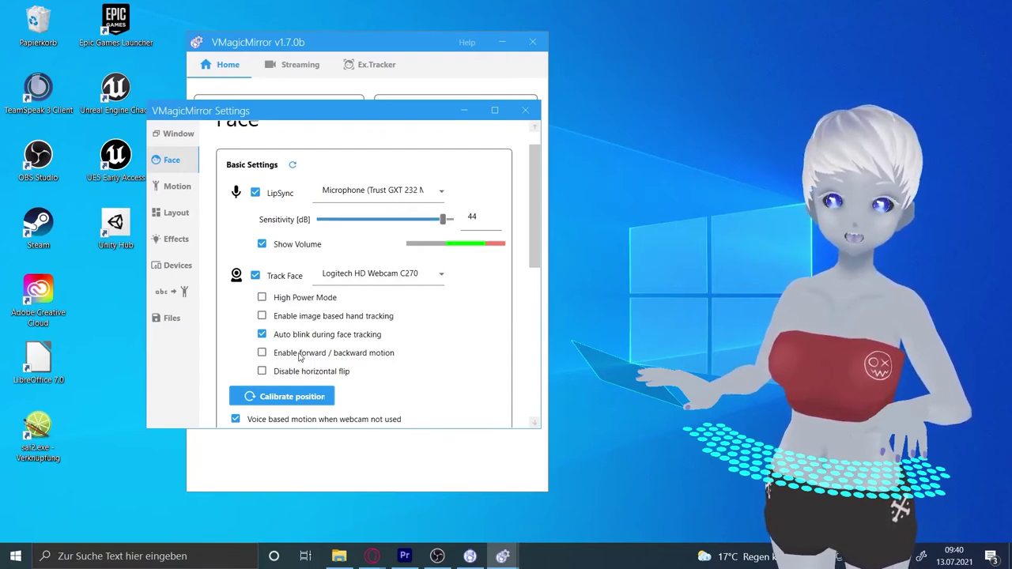
click(263, 372)
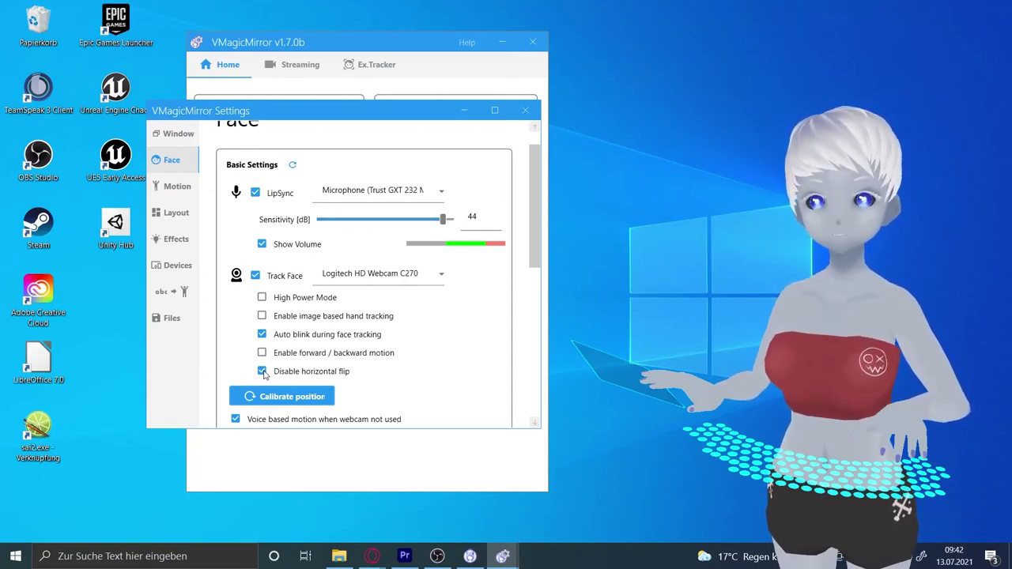
click(263, 372)
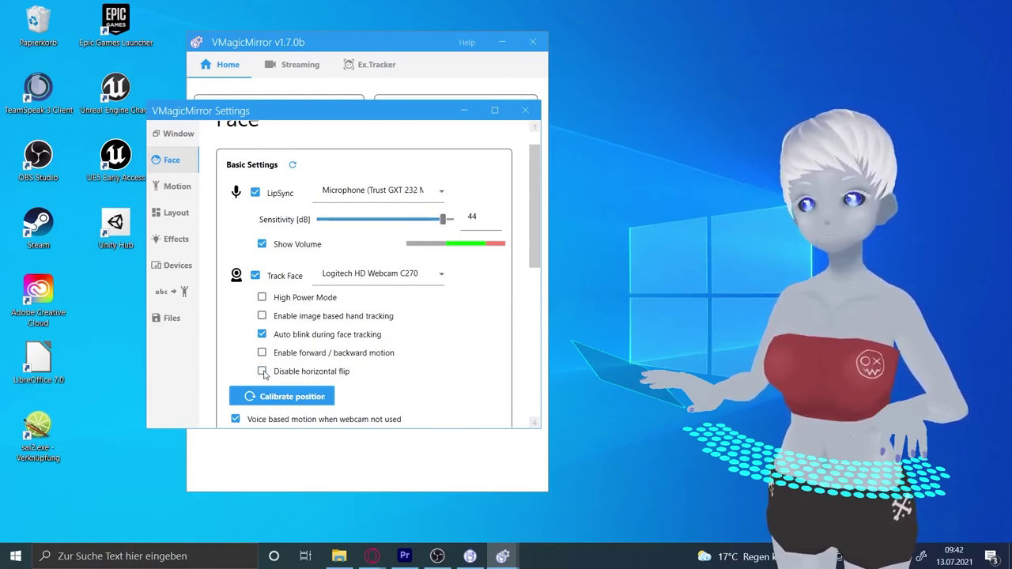
- Turn off Voice based motion when webcam not used in the basic face settings
scroll(264, 374, down, 3)
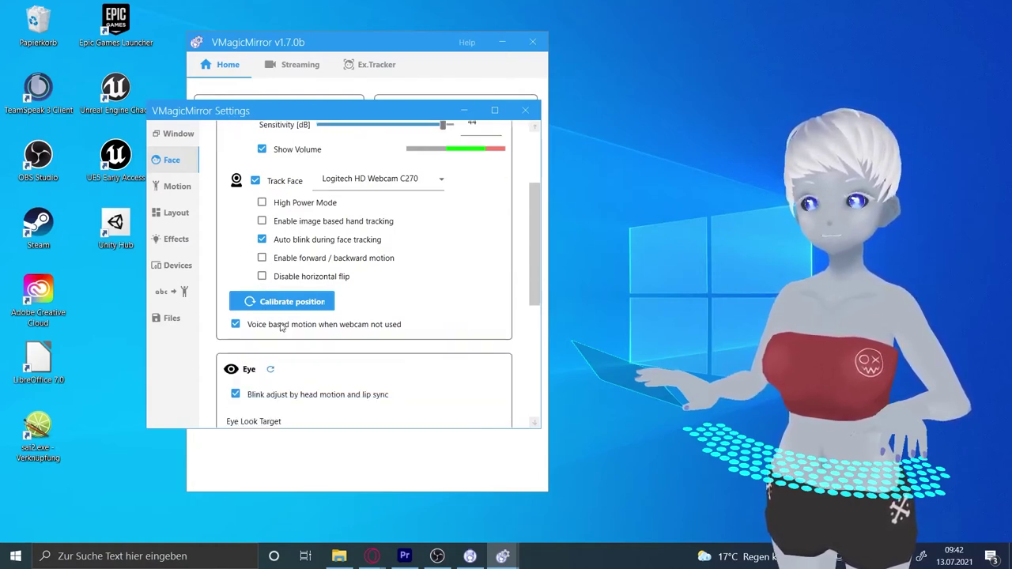
scroll(323, 335, up, 1)
click(236, 356)
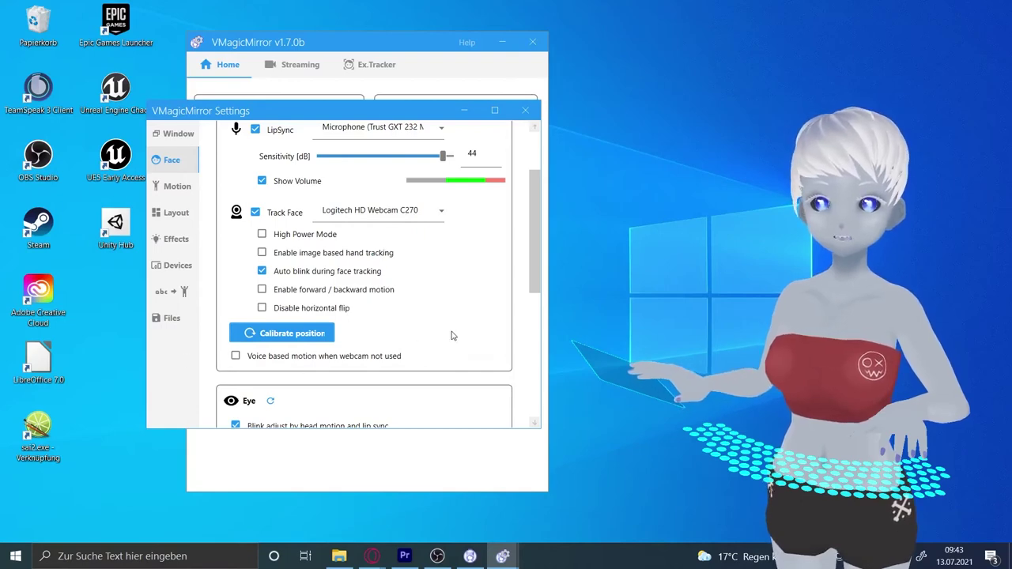
- Try Joy, Fun and LookUp as the Default Face BlendShape, and return it to (None)
scroll(451, 336, down, 4)
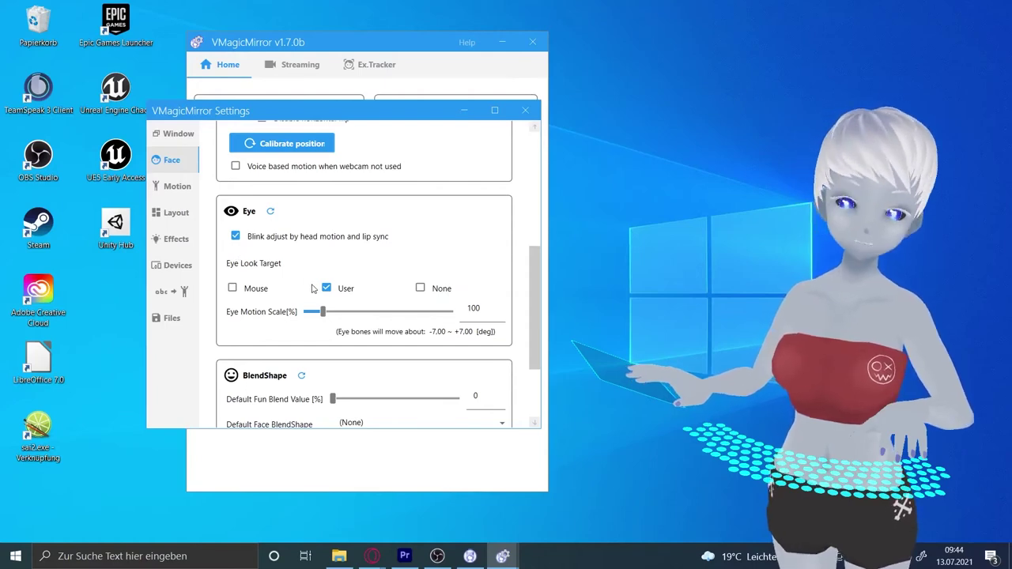
scroll(237, 297, down, 3)
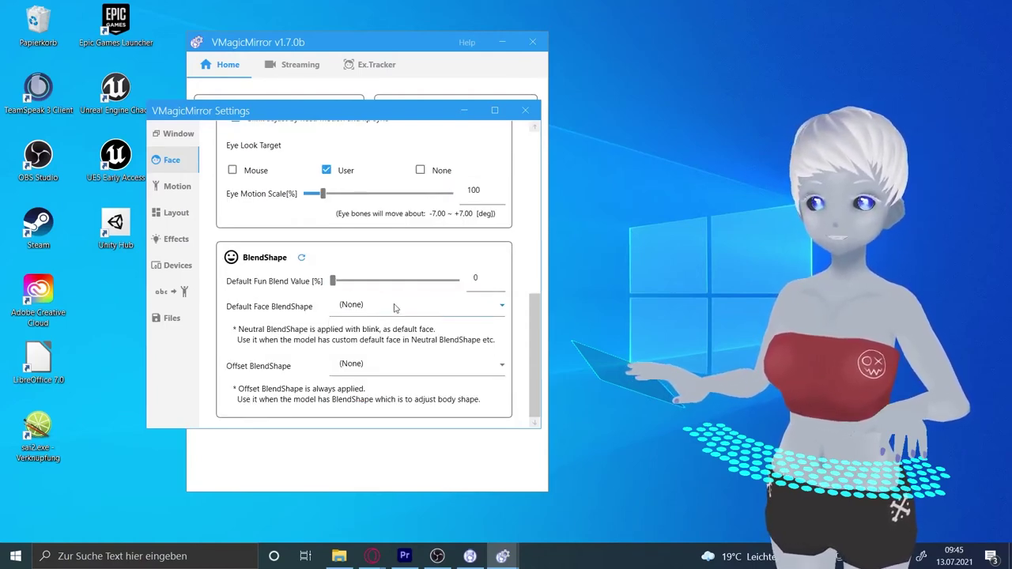
click(365, 310)
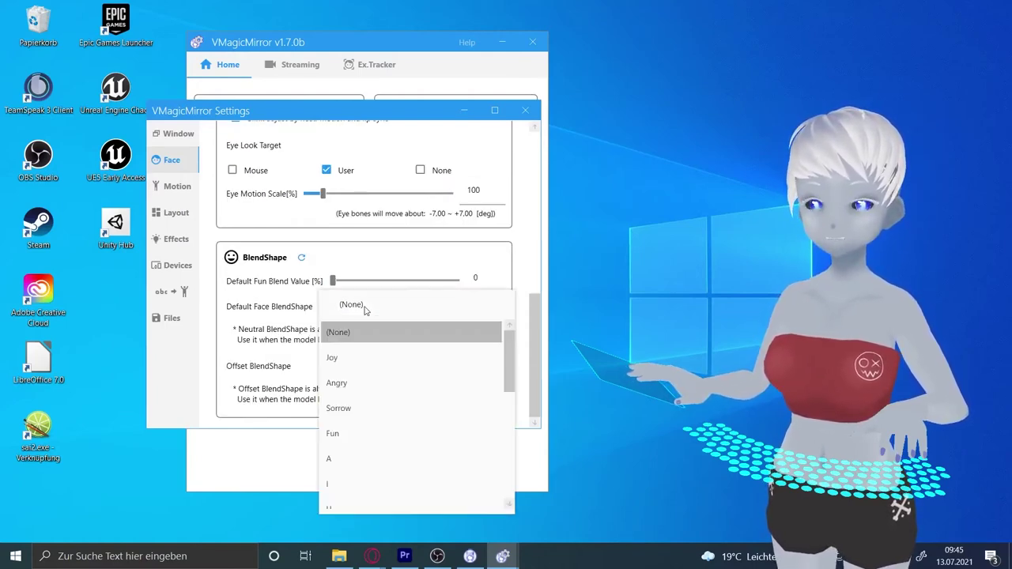
click(357, 358)
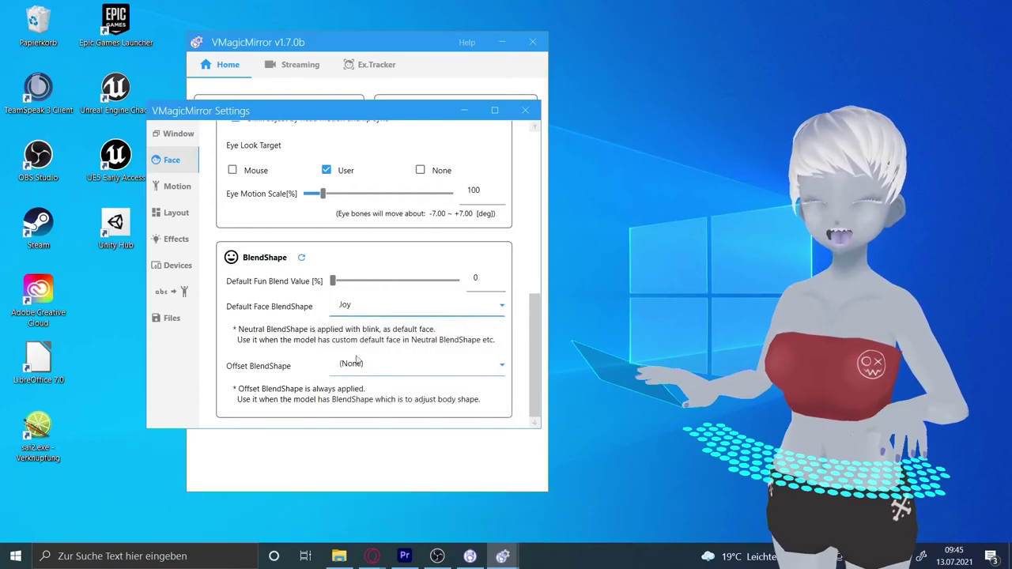
click(355, 310)
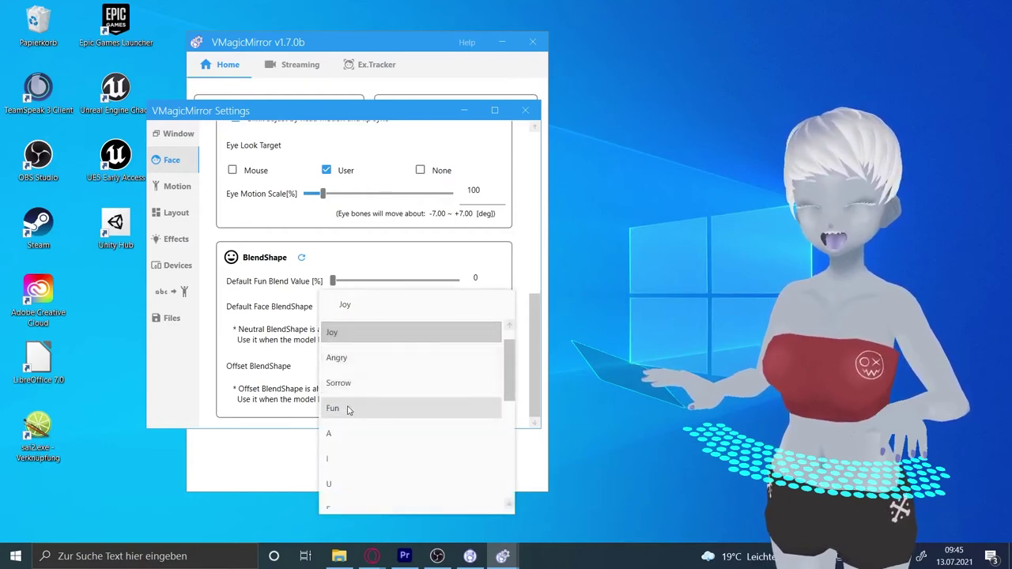
click(348, 409)
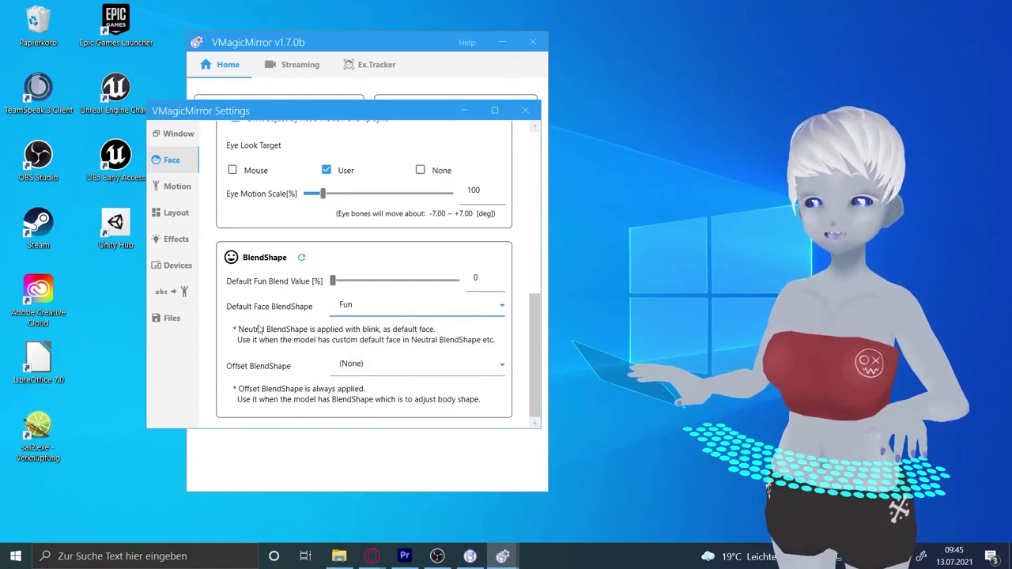
click(367, 313)
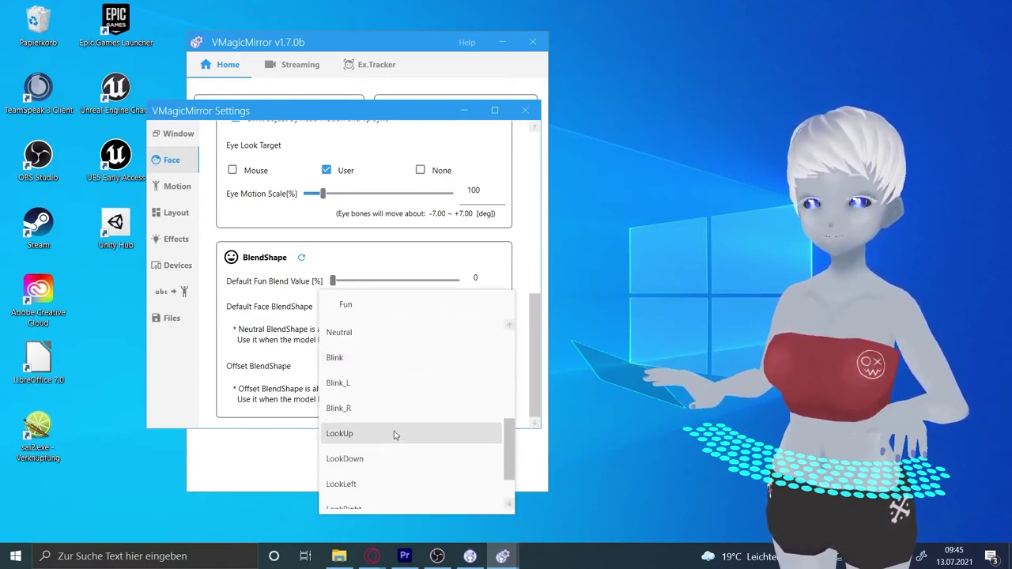
scroll(379, 407, down, 1)
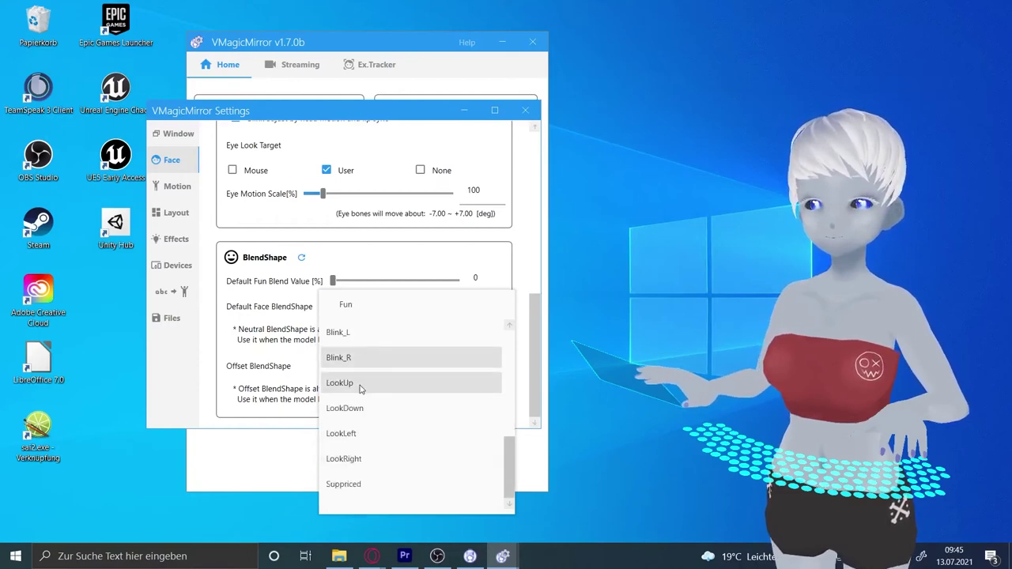
click(361, 386)
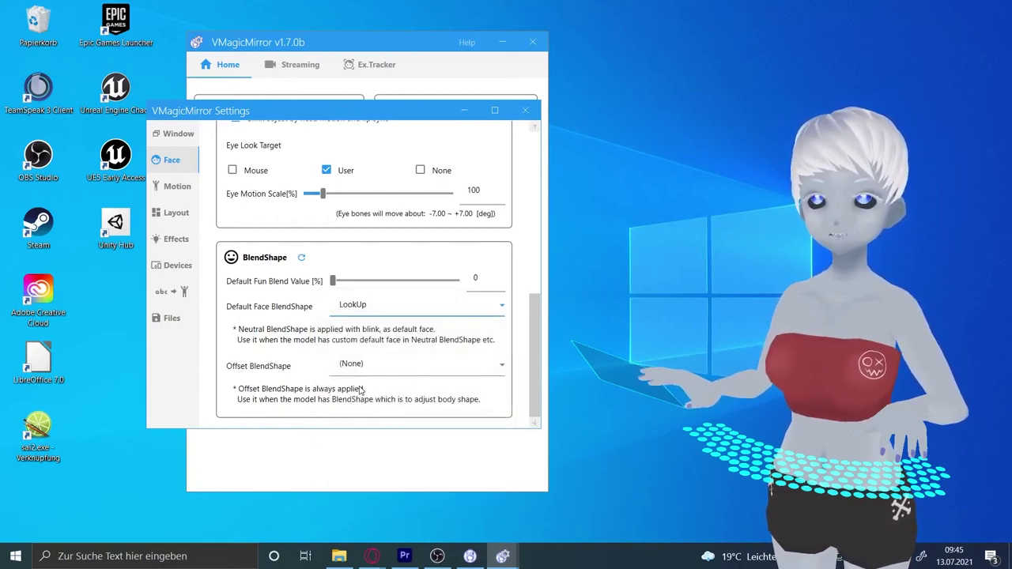
click(367, 308)
scroll(356, 324, up, 5)
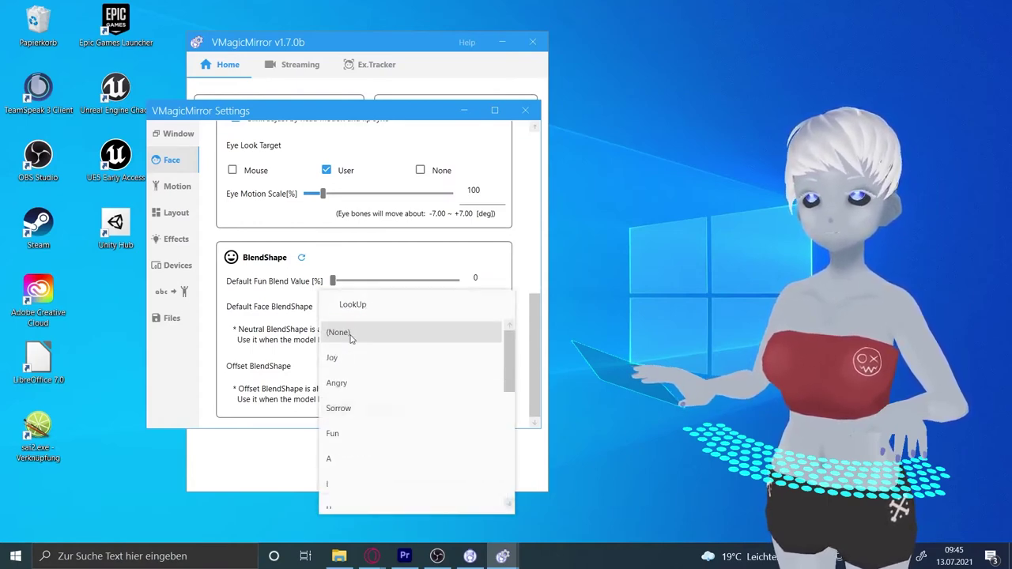
click(352, 335)
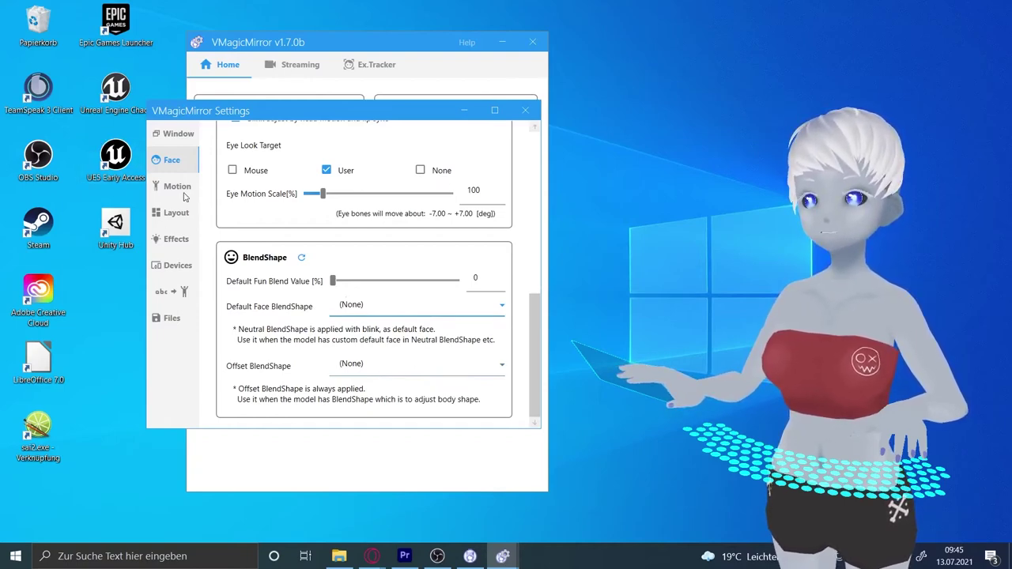
- Try Angry as the Default Face BlendShape and set it back to (None)
click(348, 306)
click(355, 384)
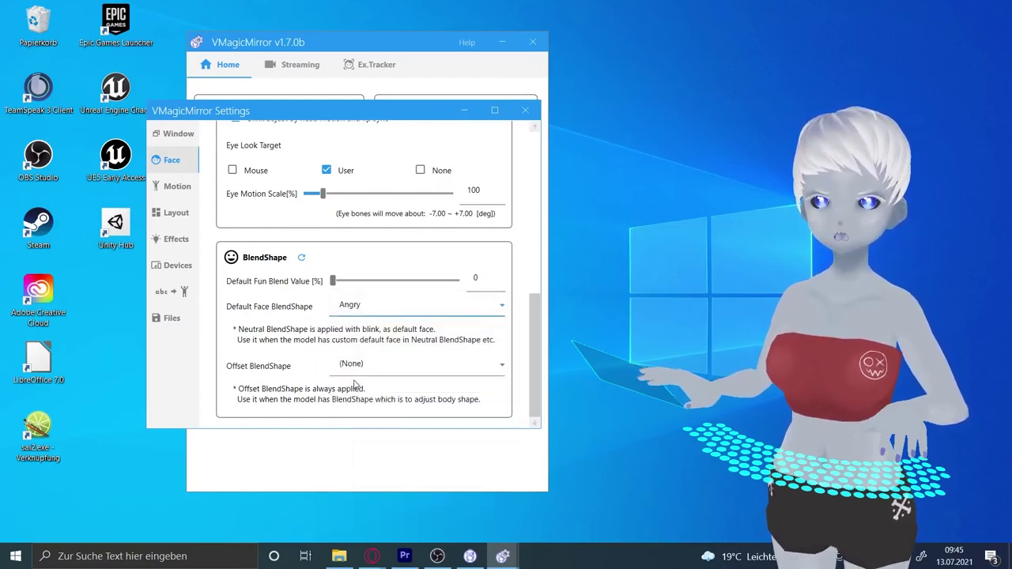
click(374, 315)
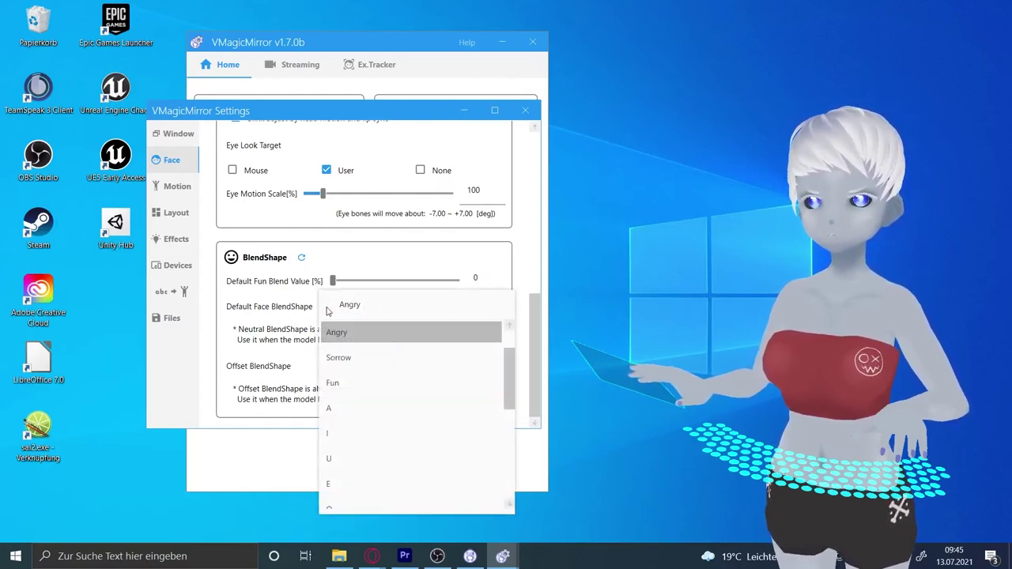
scroll(346, 344, up, 1)
click(347, 338)
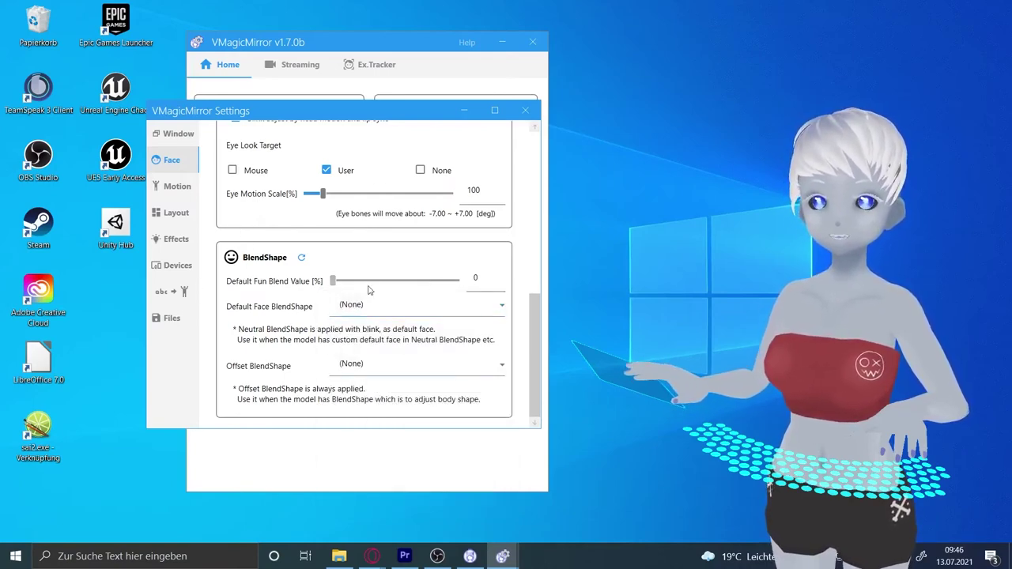
- In the Motion settings, try a 43 cm waist width and 35% upper arm strength, and reset the Arm category to its defaults
click(179, 186)
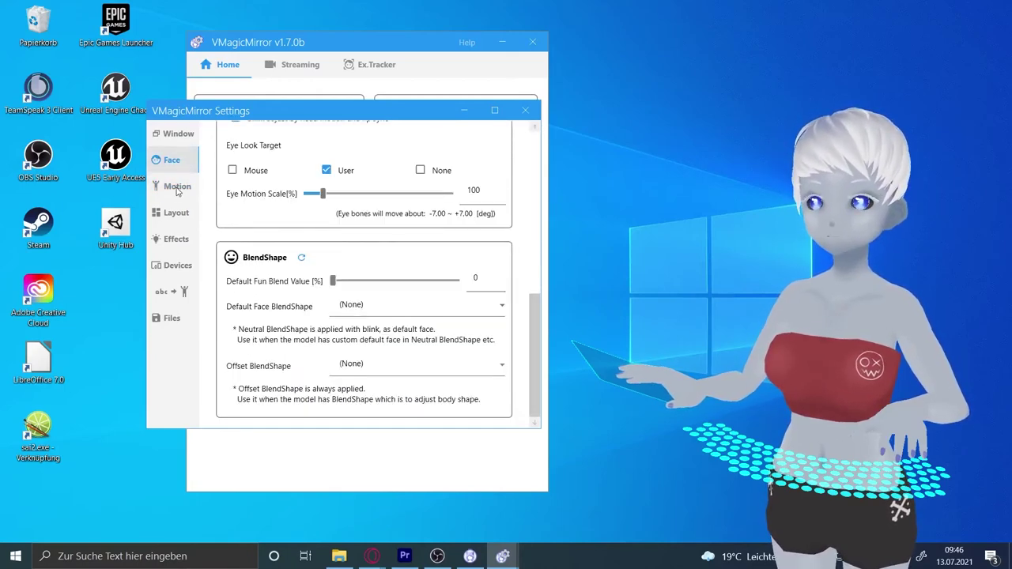
click(177, 189)
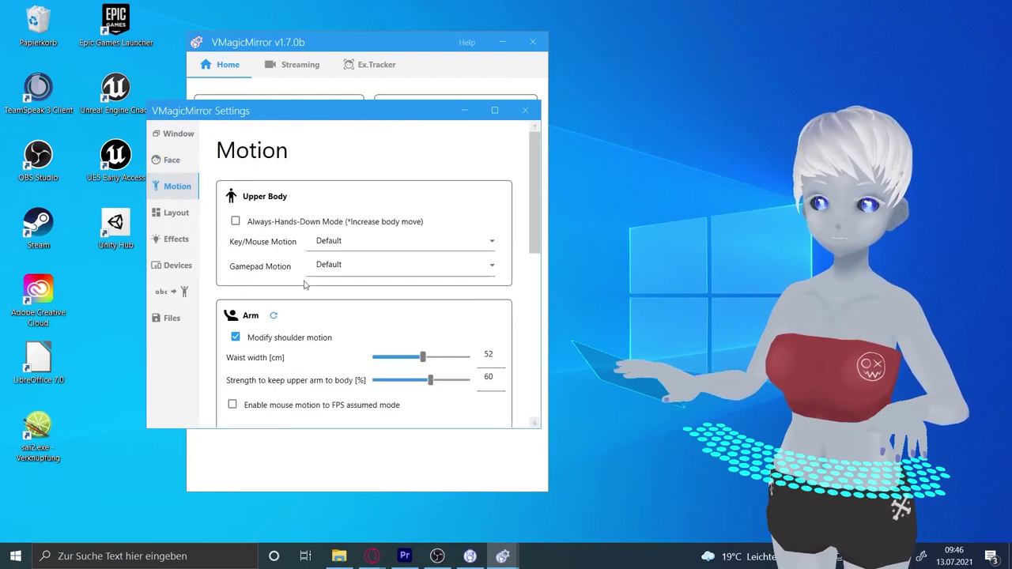
scroll(369, 215, down, 1)
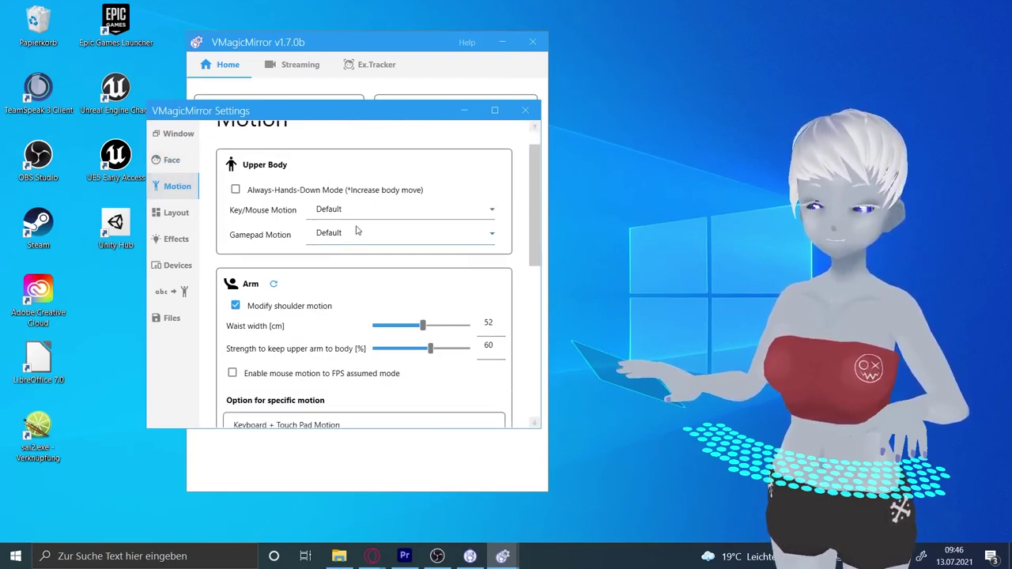
scroll(356, 230, down, 2)
scroll(345, 229, down, 1)
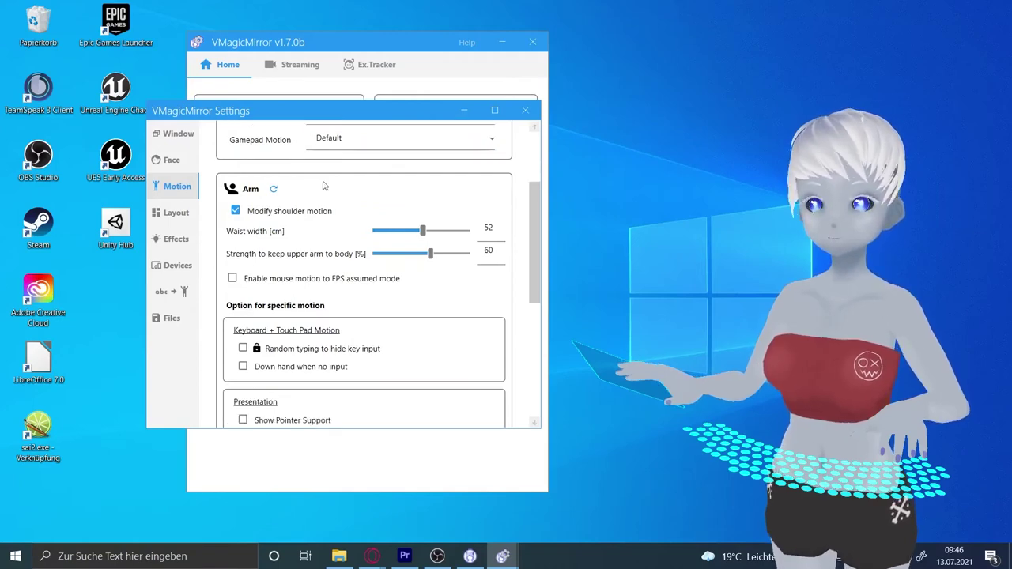
click(445, 234)
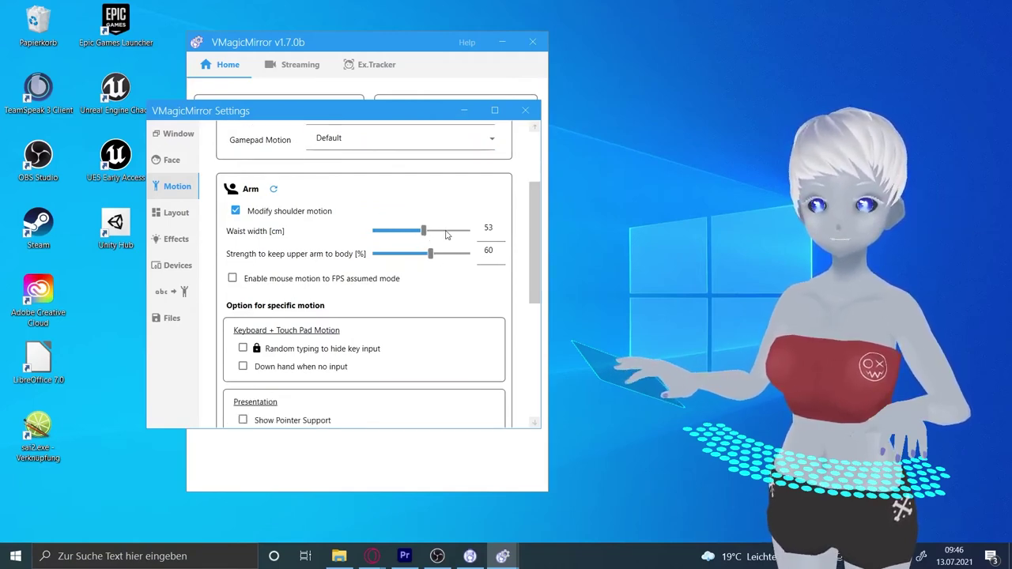
drag(424, 231, 408, 268)
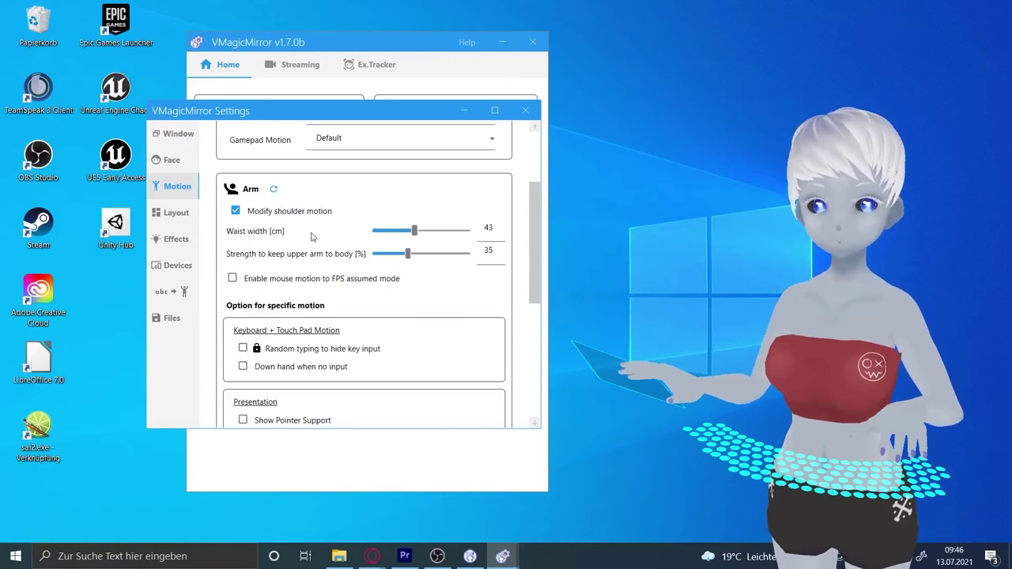
click(275, 189)
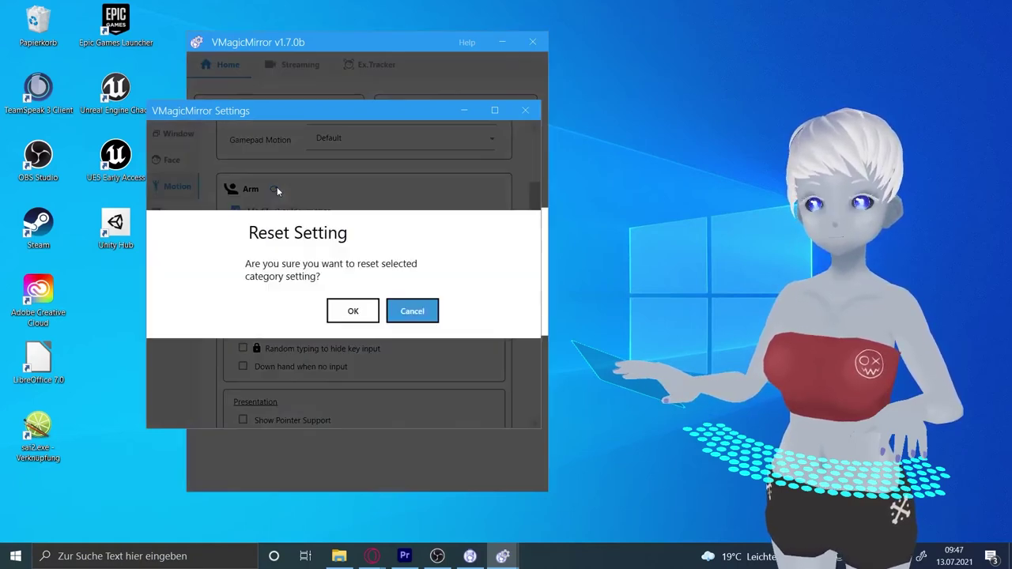
click(366, 311)
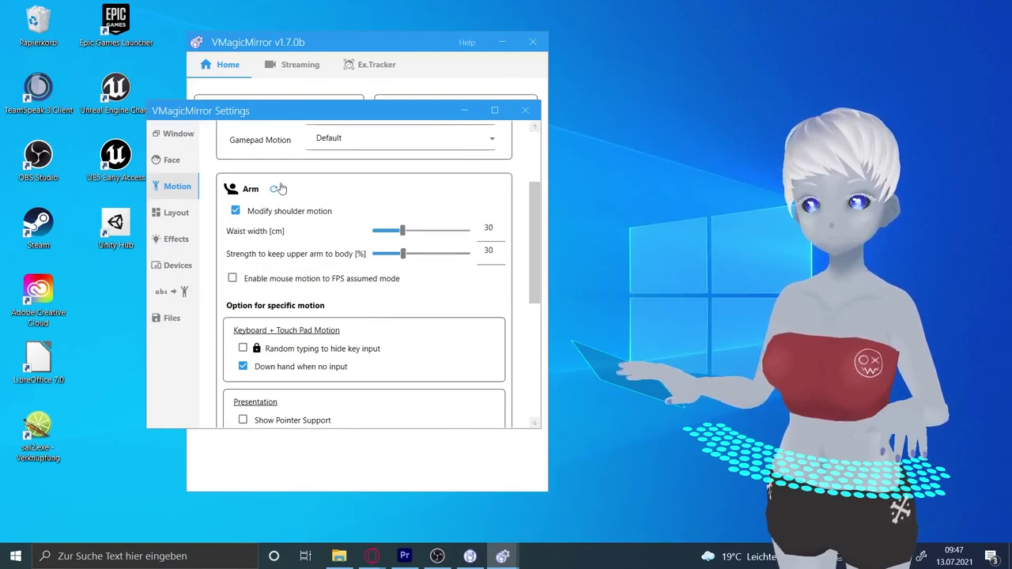
- Turn on Enable mouse motion to FPS assumed mode in the Arm motion settings
scroll(275, 381, down, 3)
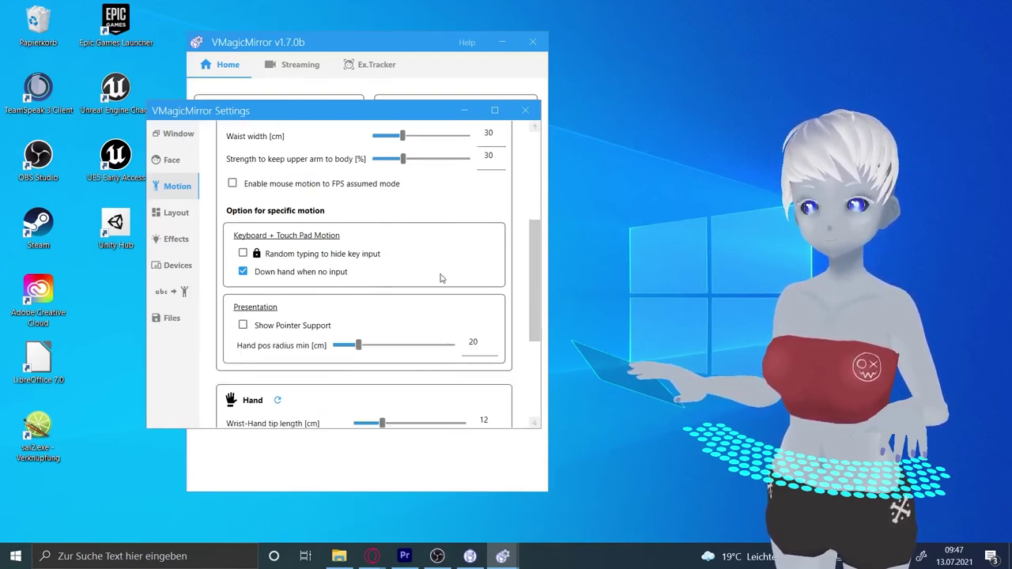
scroll(442, 279, up, 2)
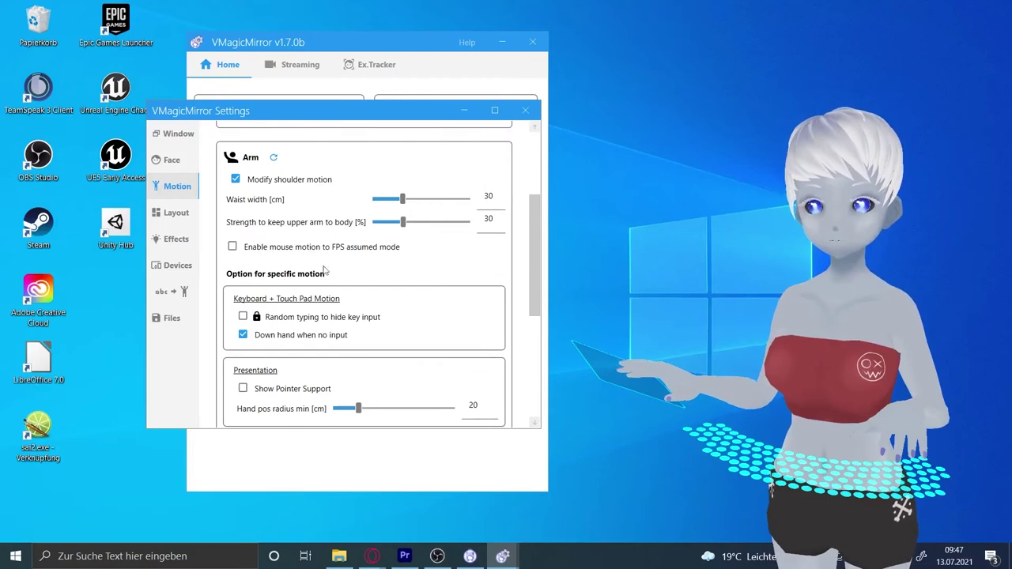
mouse_move(292, 251)
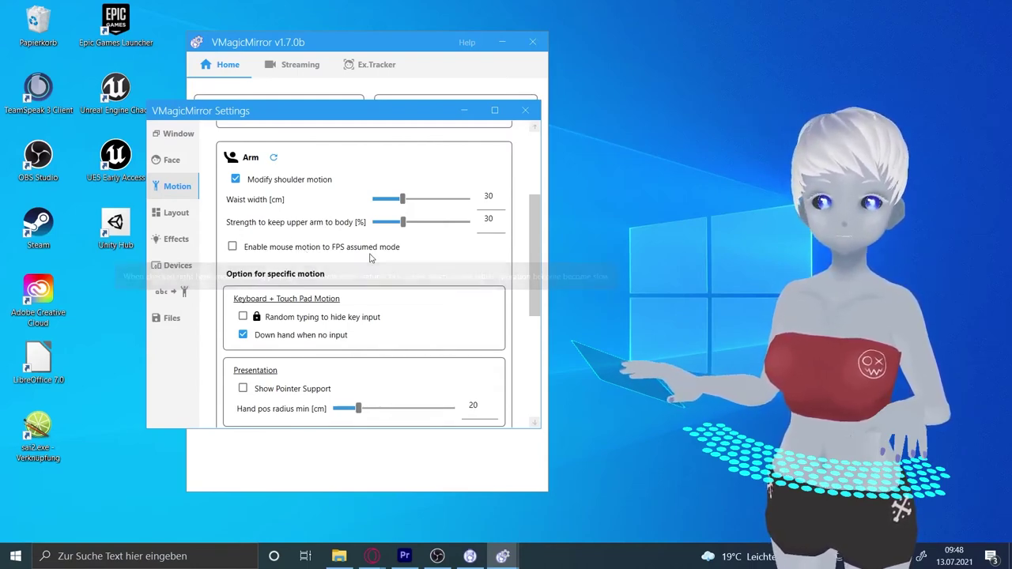
click(284, 249)
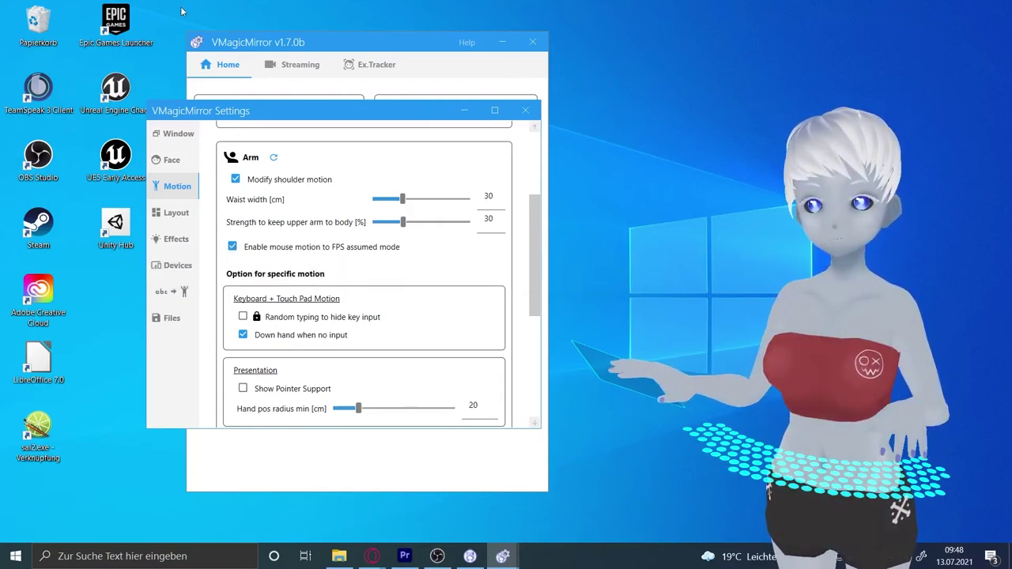
- Turn off Enable mouse motion to FPS assumed mode, and try Random typing to hide key input on and off again
click(233, 248)
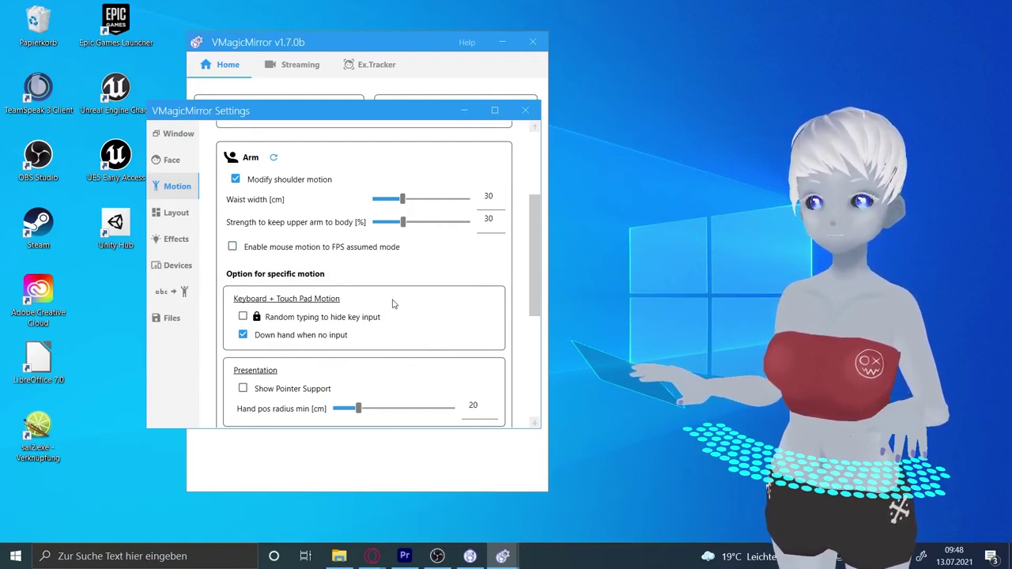
scroll(393, 304, down, 4)
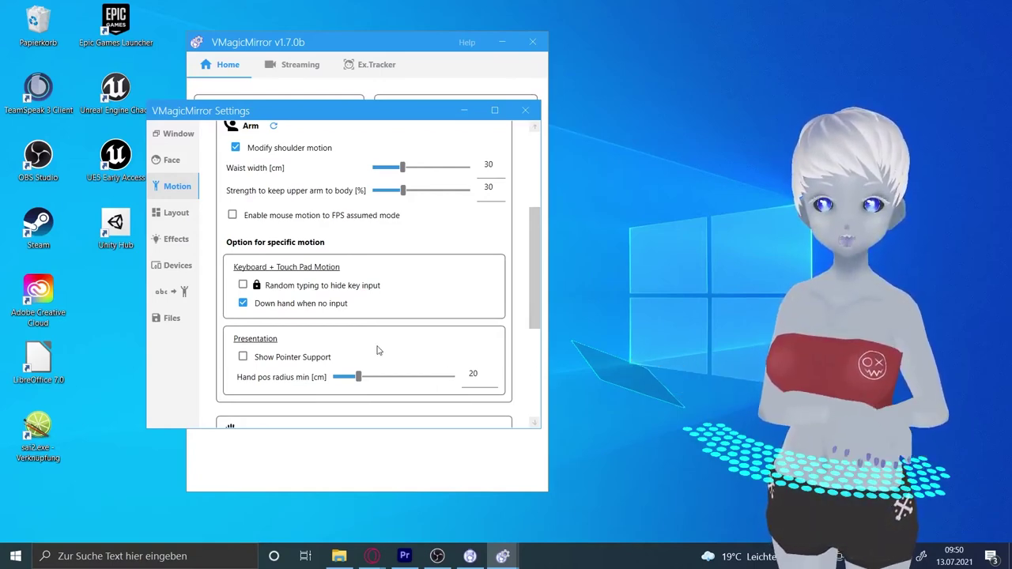
click(243, 285)
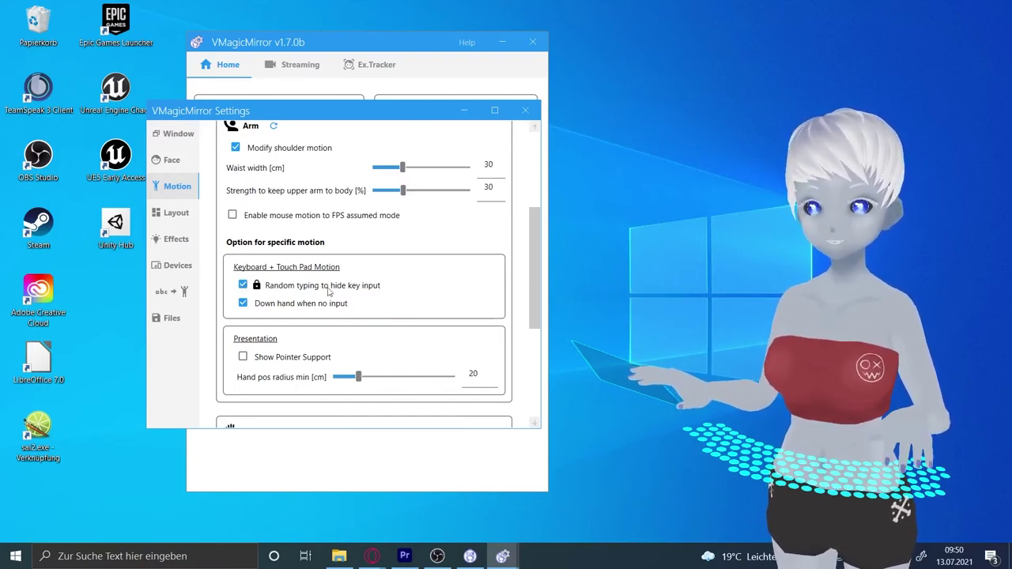
click(242, 286)
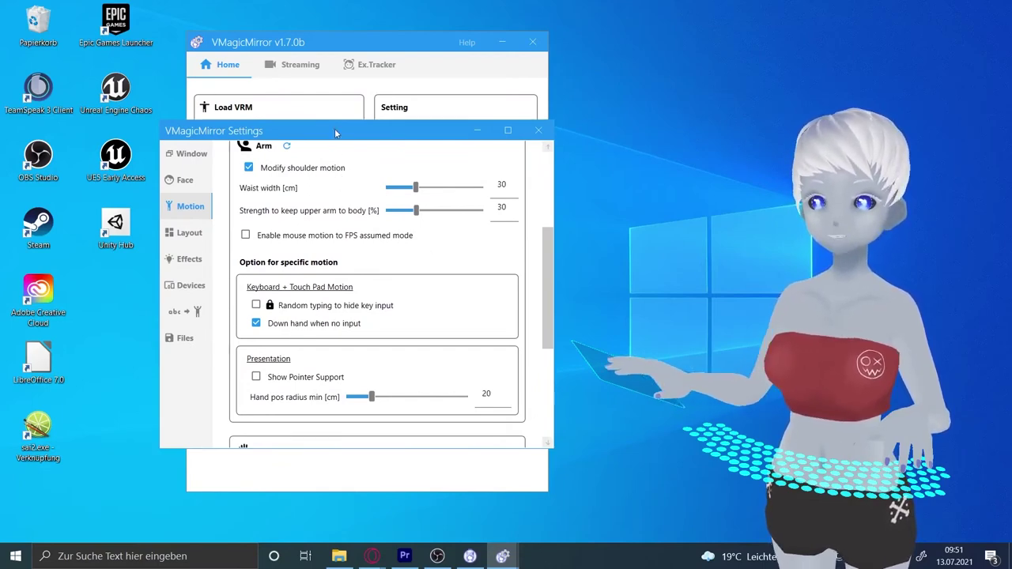
- Turn on Show Pointer Support for presentations and try Presentation as the Key/Mouse Motion
drag(335, 133, 289, 119)
scroll(437, 293, down, 1)
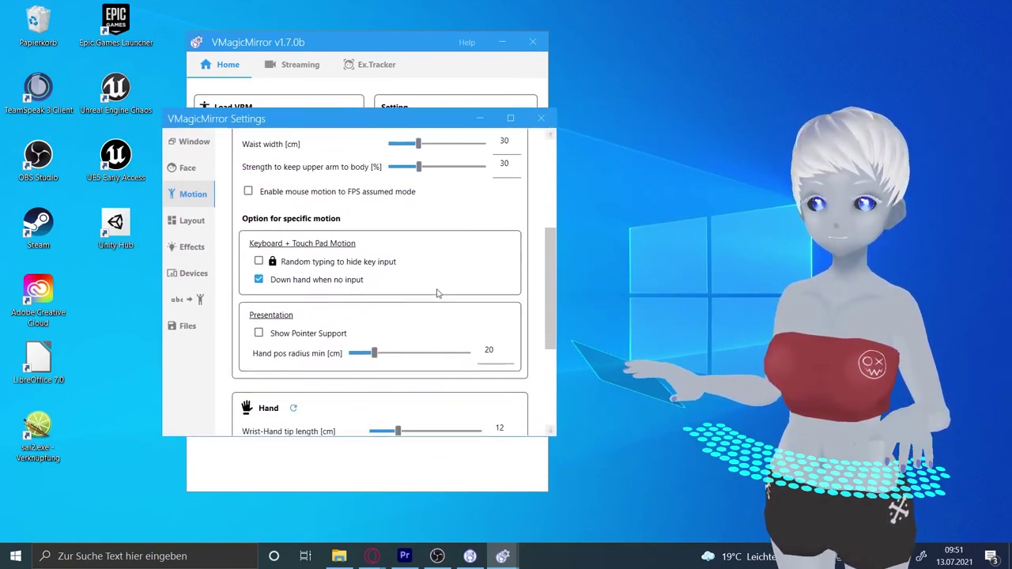
scroll(317, 369, down, 2)
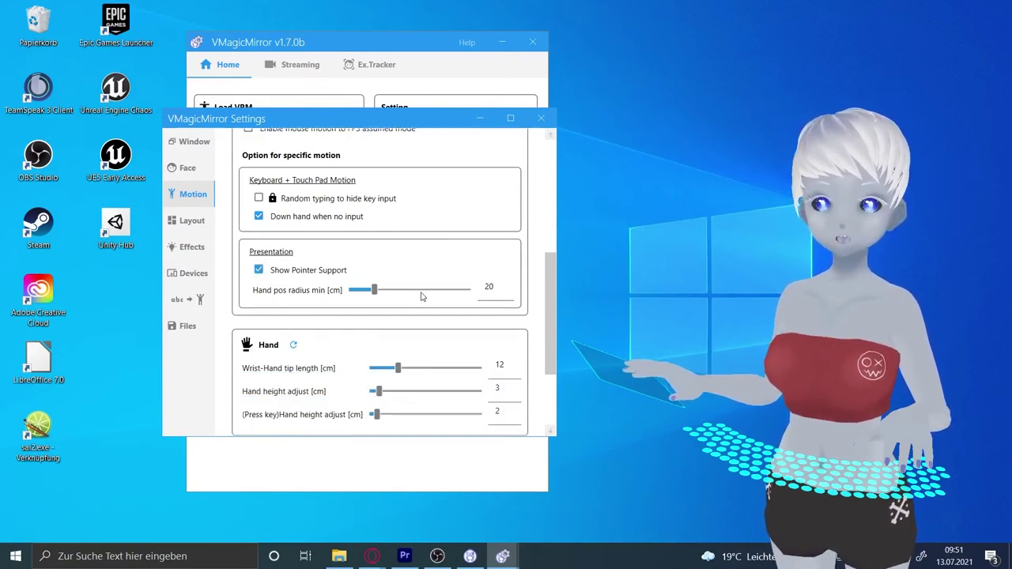
scroll(357, 264, up, 9)
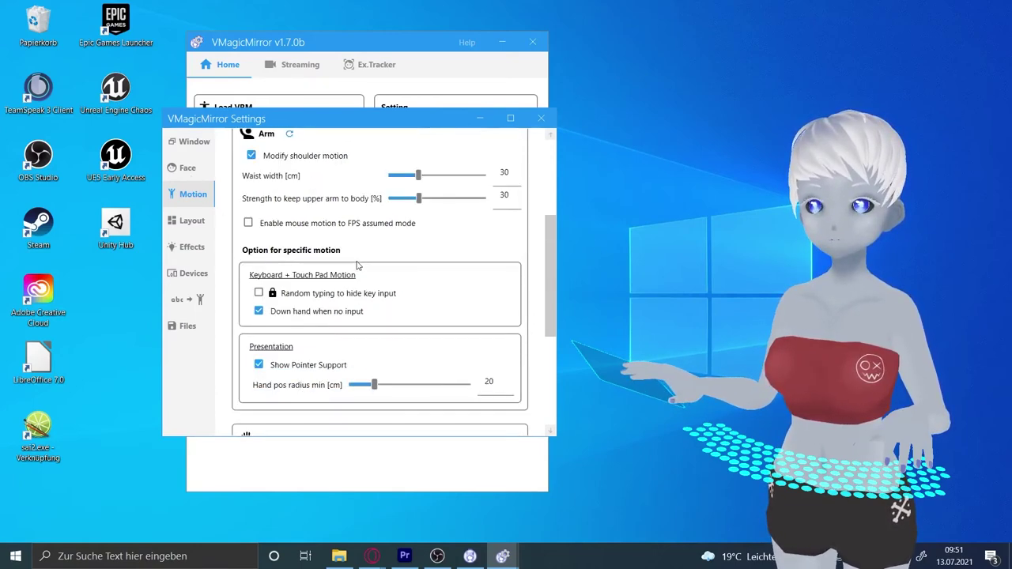
click(366, 254)
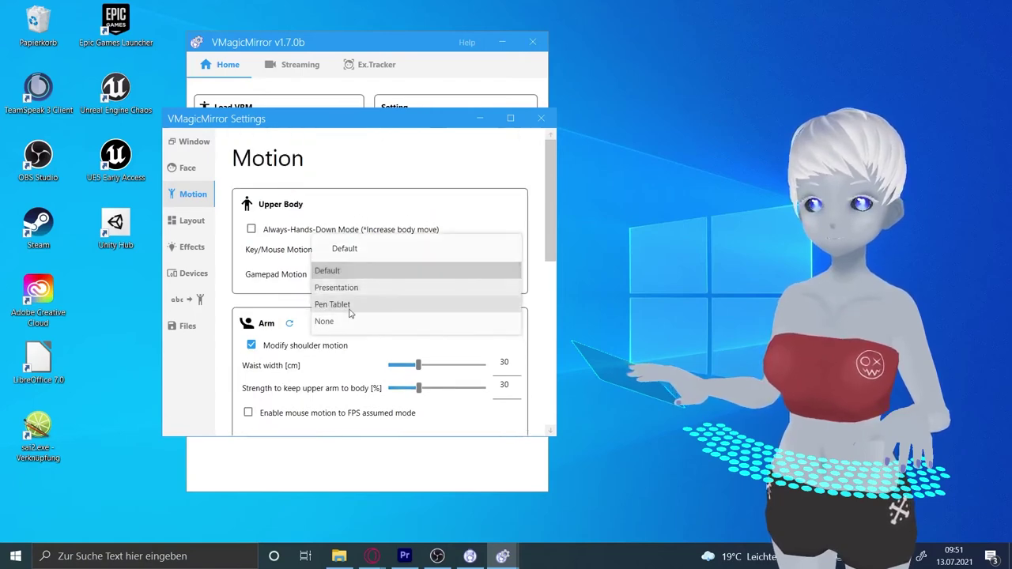
click(350, 288)
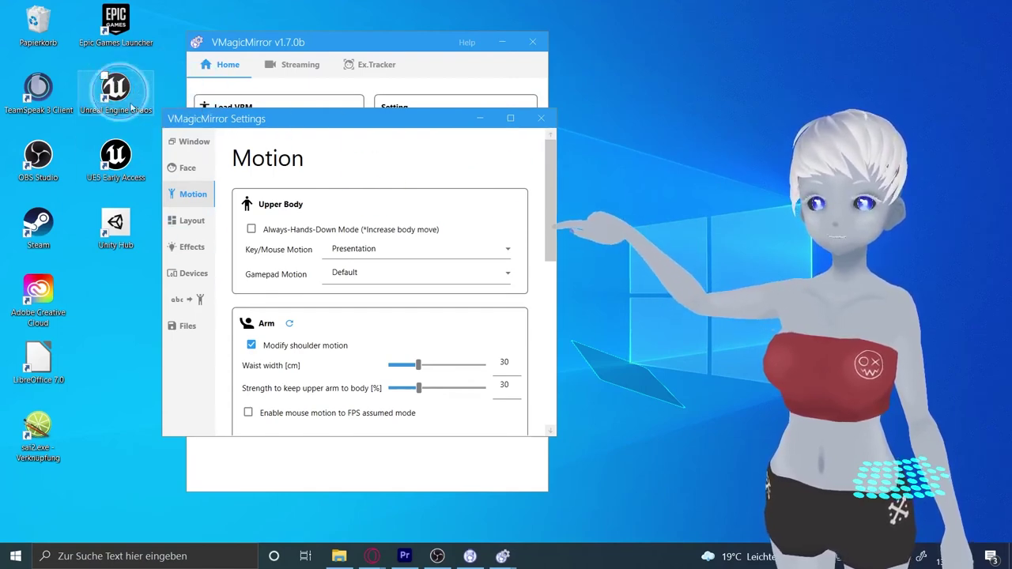
click(356, 248)
click(358, 285)
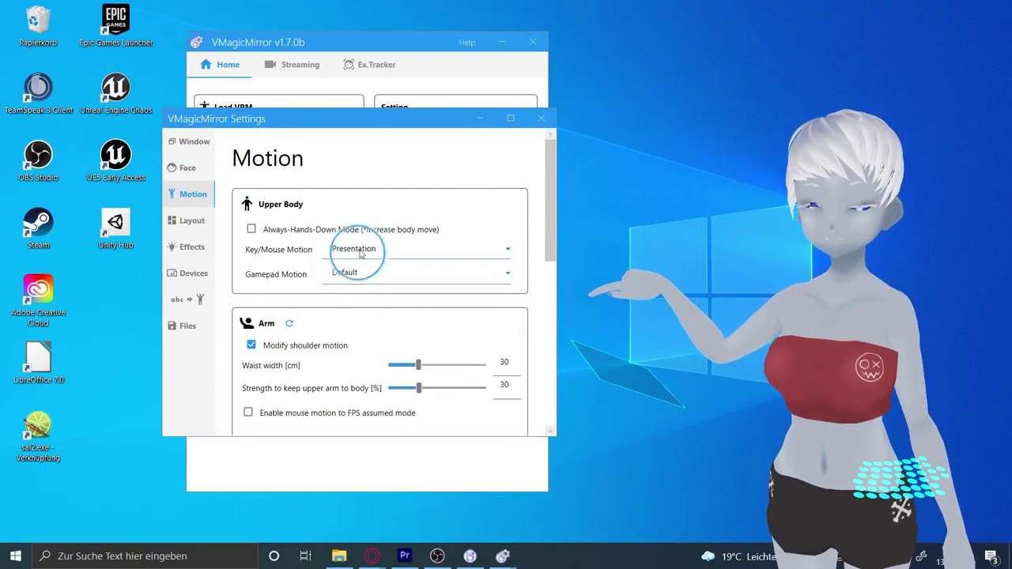
- Turn off Show Pointer Support and return the Key/Mouse Motion to Default
scroll(486, 256, down, 4)
scroll(388, 287, down, 5)
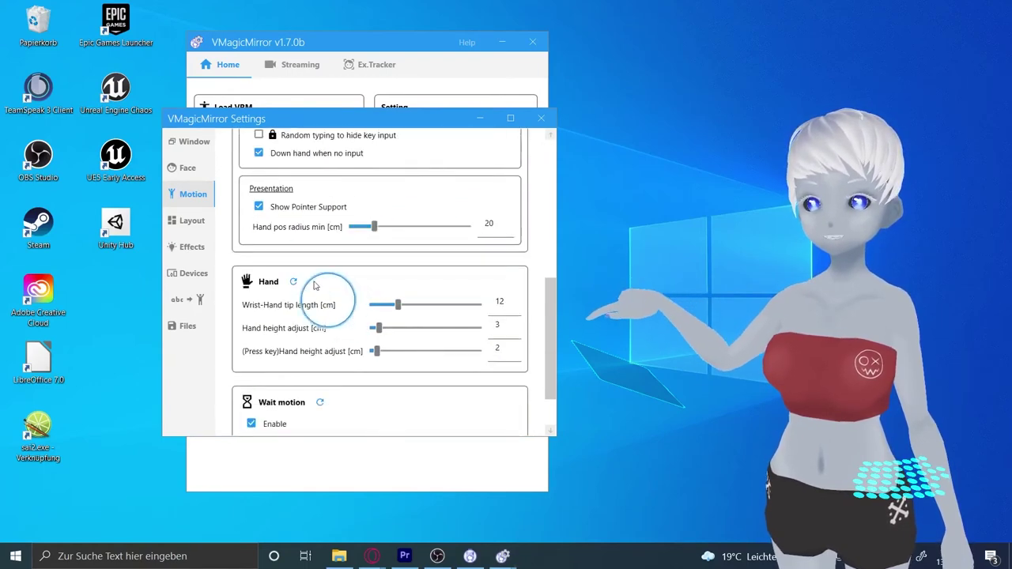
click(259, 207)
scroll(366, 208, up, 10)
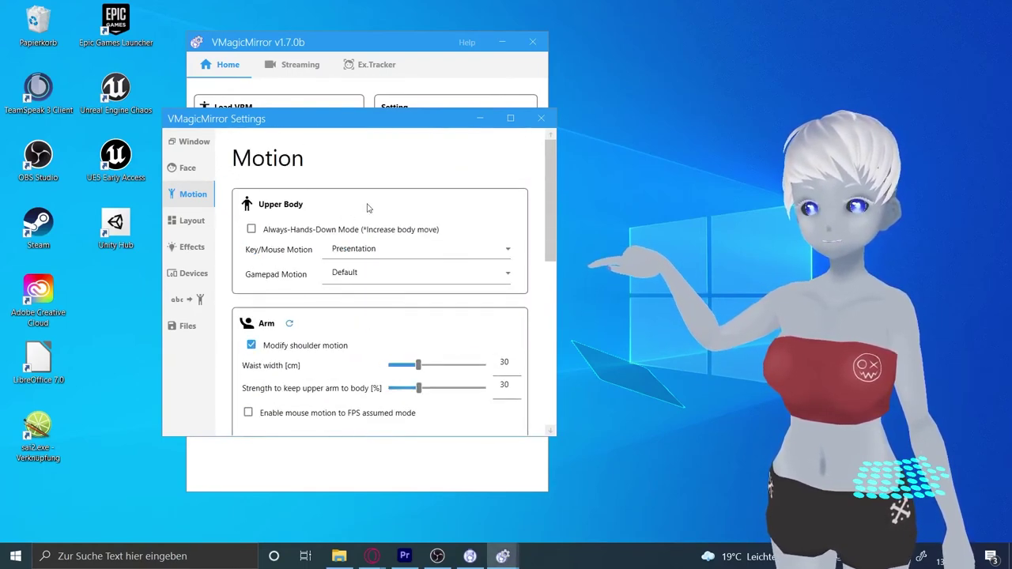
click(369, 250)
click(358, 272)
- Switch the Upper Body's Key/Mouse Motion to Presentation once more
scroll(384, 293, down, 6)
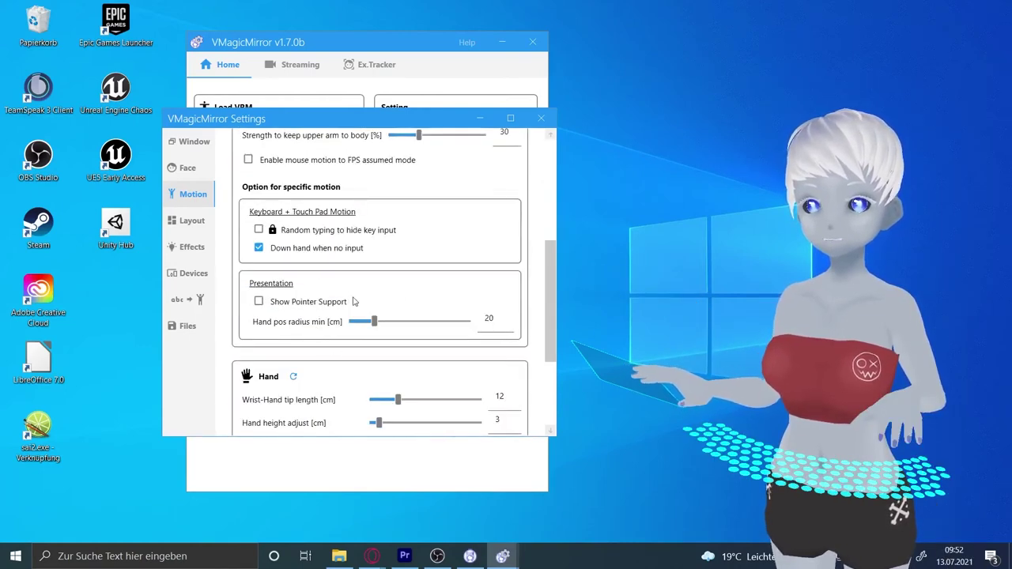
scroll(345, 290, down, 4)
scroll(275, 227, up, 2)
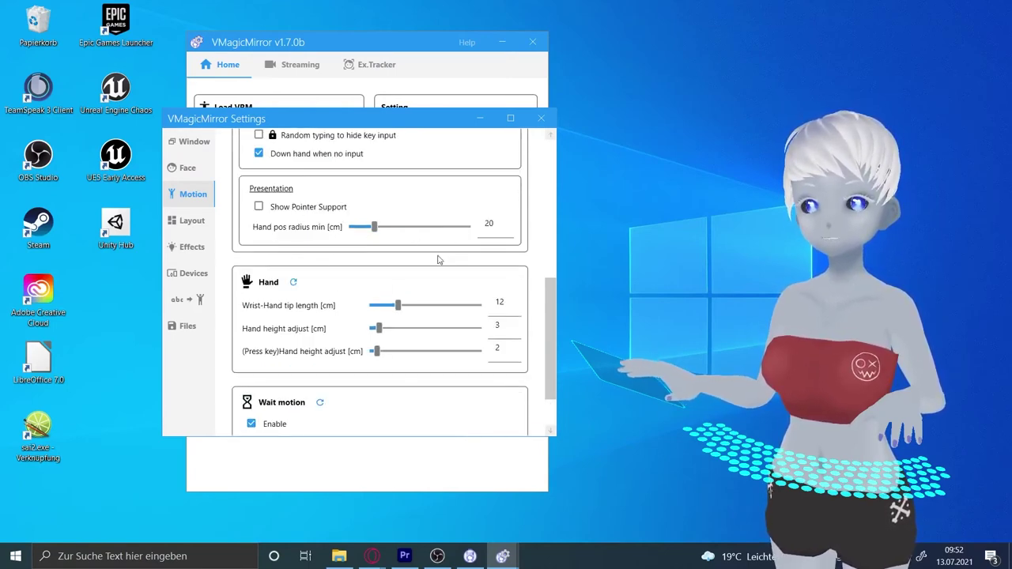
scroll(451, 262, down, 1)
click(467, 253)
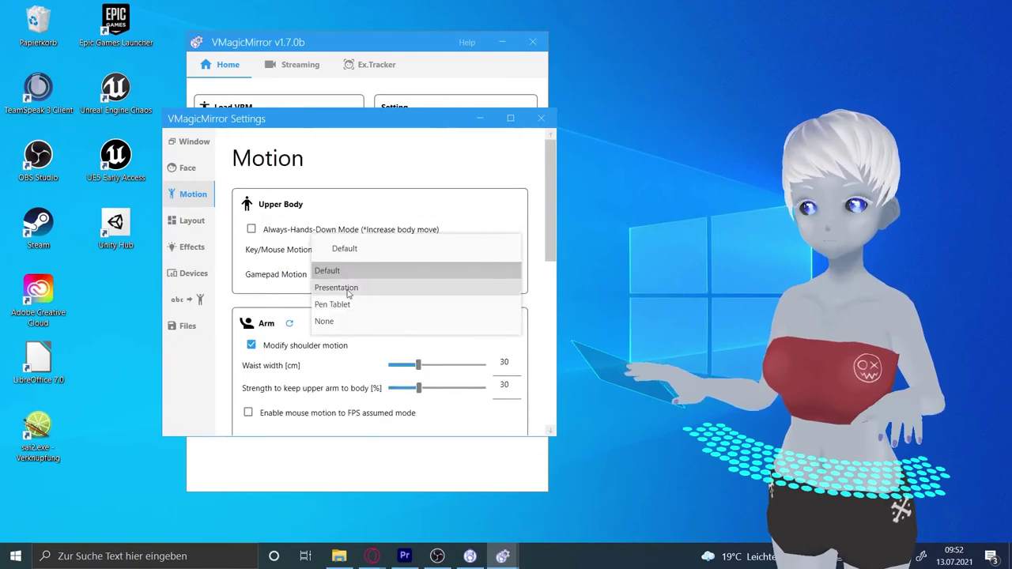
click(467, 282)
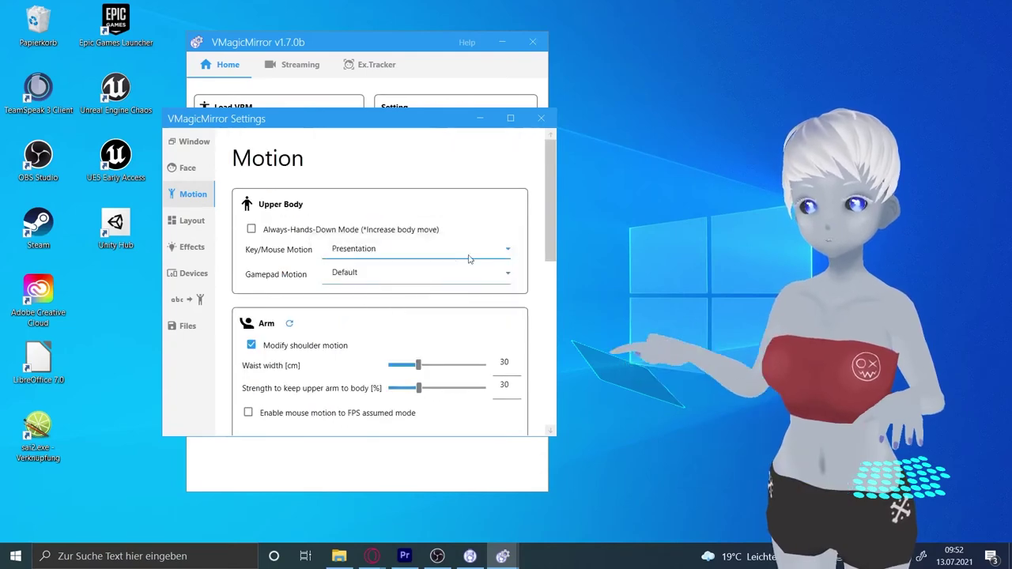
- Try a Presentation Hand pos radius min of 100 cm, and set it to 10 cm
scroll(437, 282, down, 4)
scroll(437, 283, down, 3)
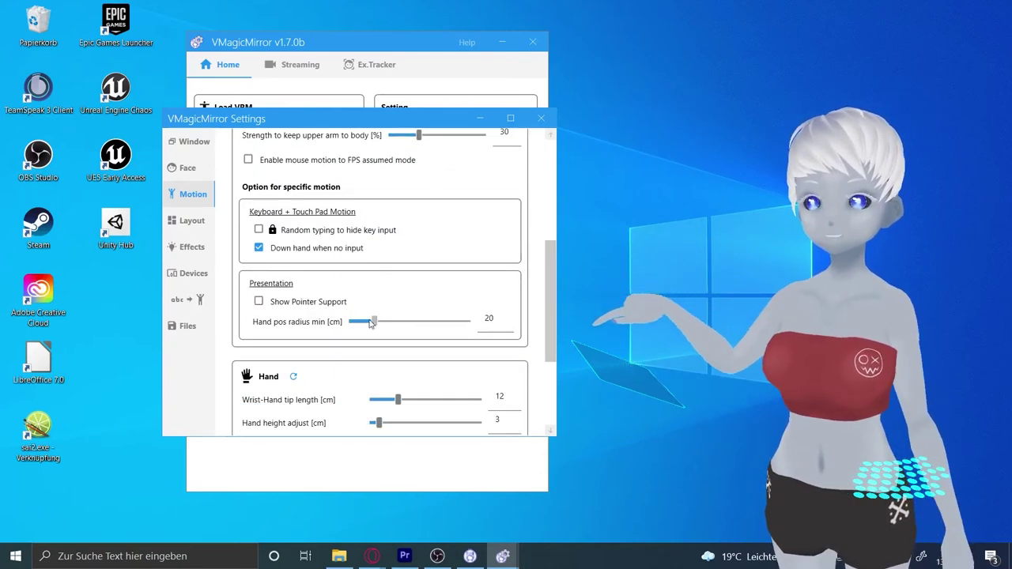
drag(410, 322, 472, 323)
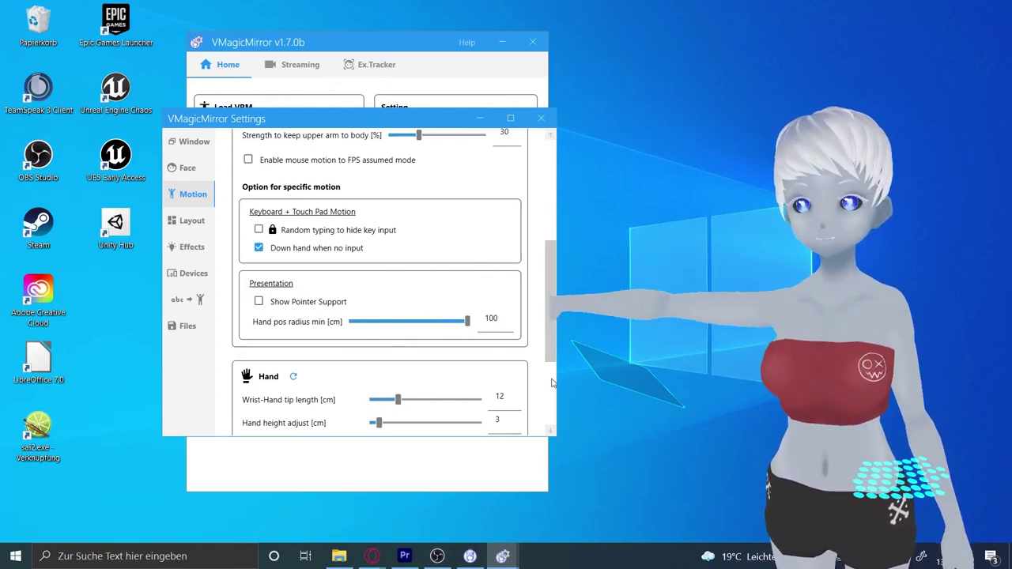
click(397, 322)
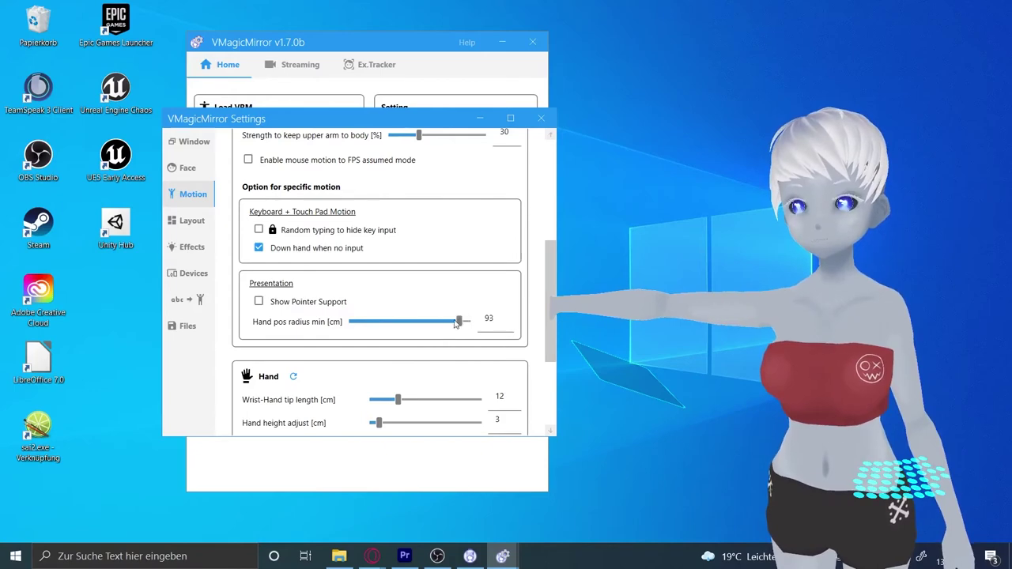
drag(456, 322, 362, 321)
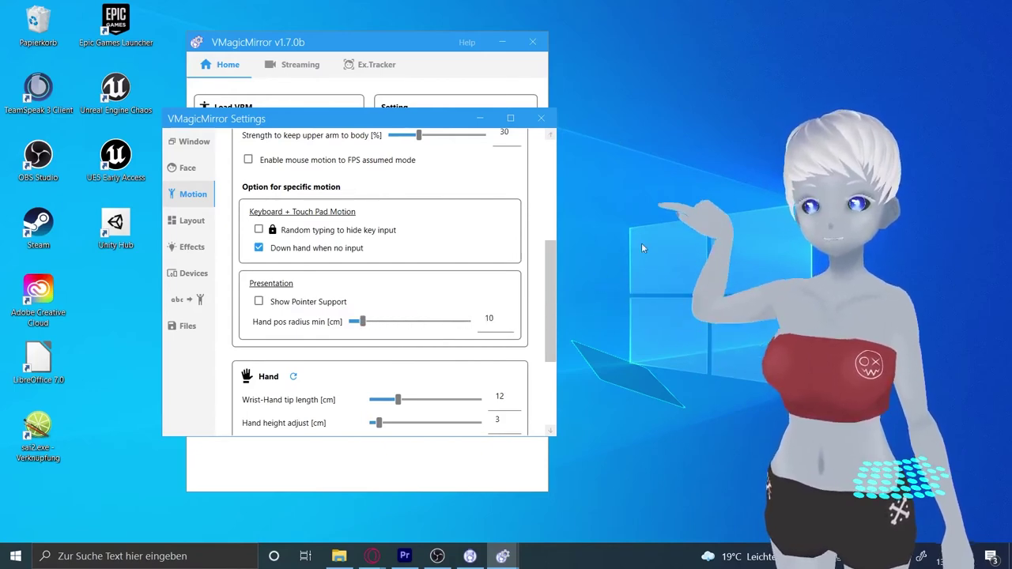
- Set the Upper Body's Key/Mouse Motion back to Default
scroll(418, 276, up, 5)
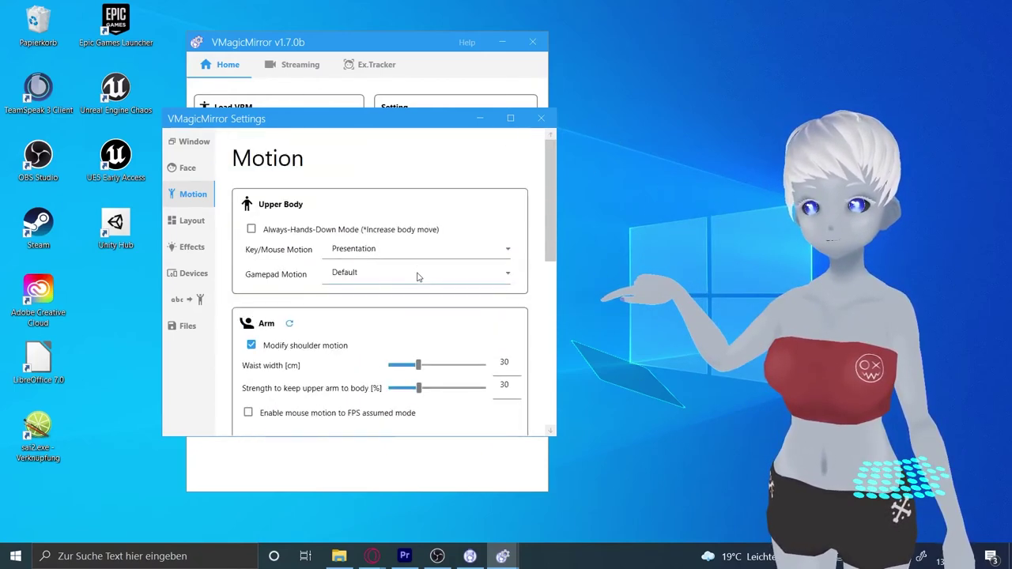
click(393, 251)
click(373, 272)
- In the Hand settings, try a Wrist-Hand tip length of 10 cm and return it to 12 cm
scroll(370, 277, down, 4)
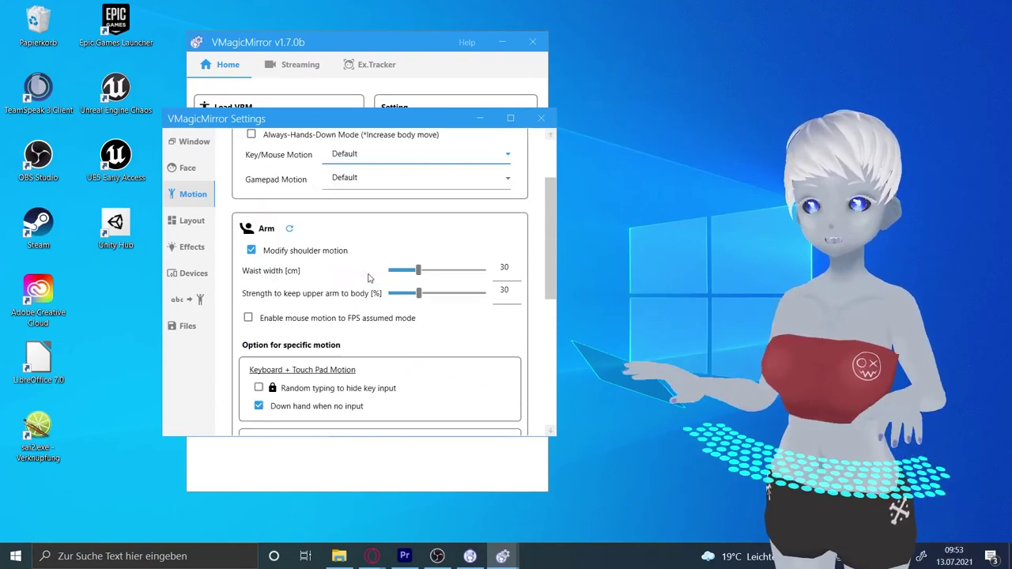
scroll(368, 277, down, 2)
scroll(367, 278, up, 1)
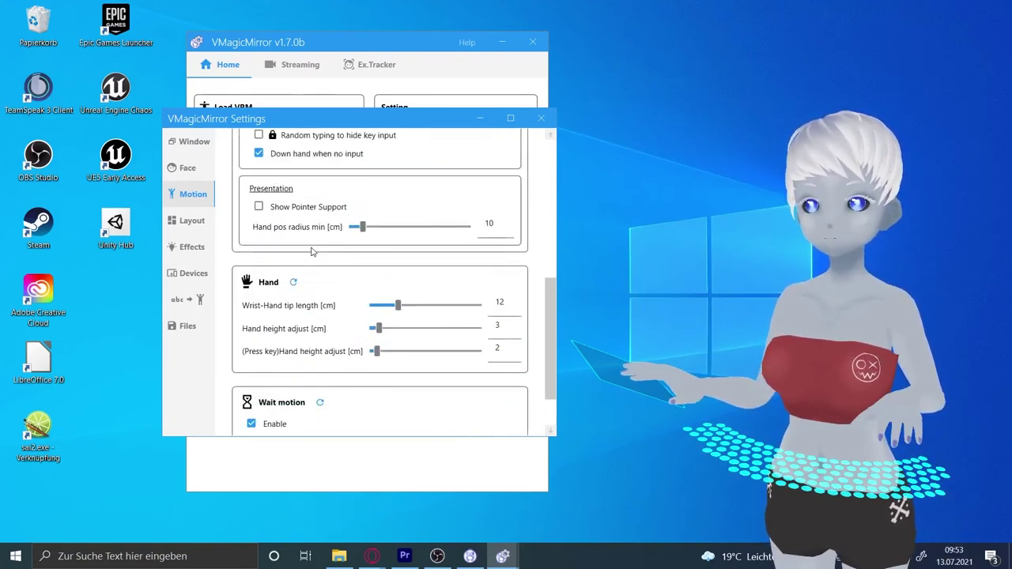
scroll(313, 251, down, 1)
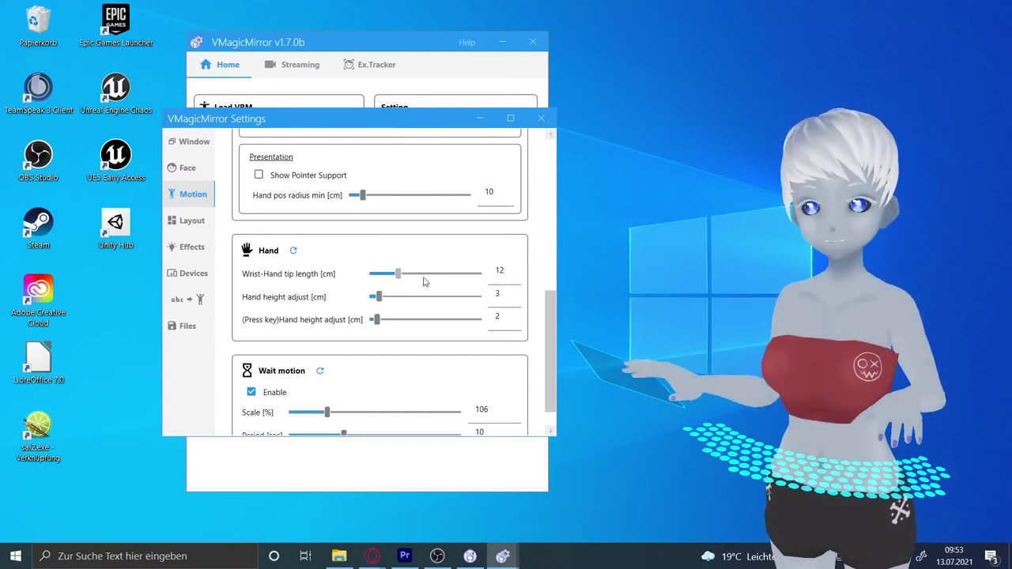
mouse_move(400, 274)
mouse_down()
mouse_move(438, 275)
mouse_move(387, 274)
mouse_move(397, 272)
mouse_up()
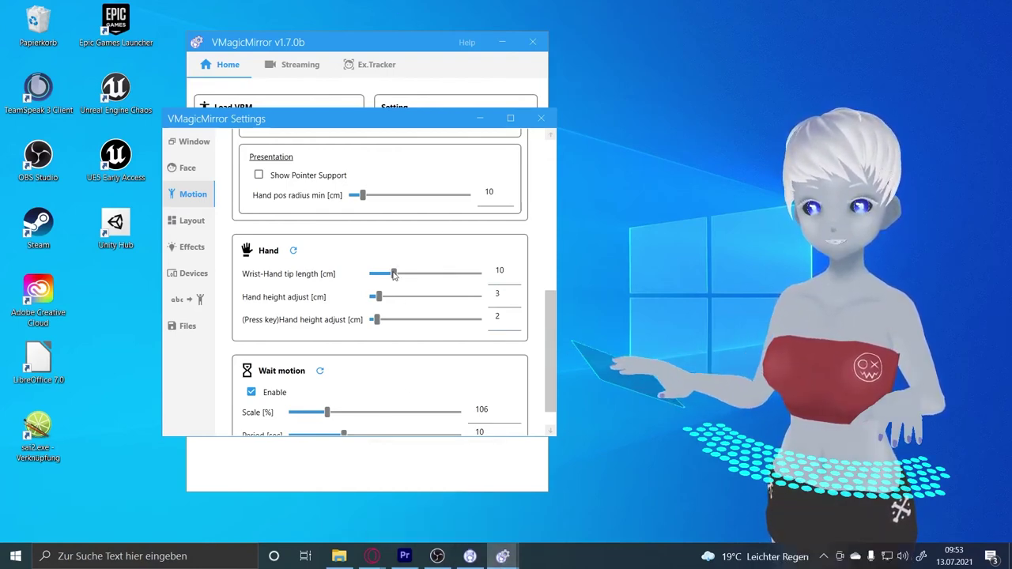
drag(394, 274, 399, 274)
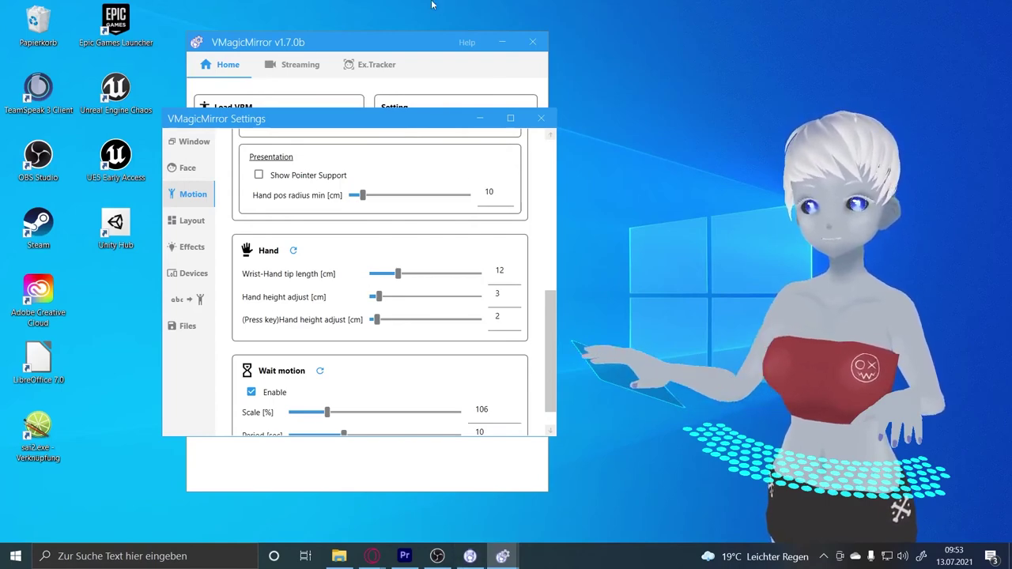
- Try Hand height adjust values of 50 cm and 20 cm, and set it back to 3 cm
mouse_move(470, 555)
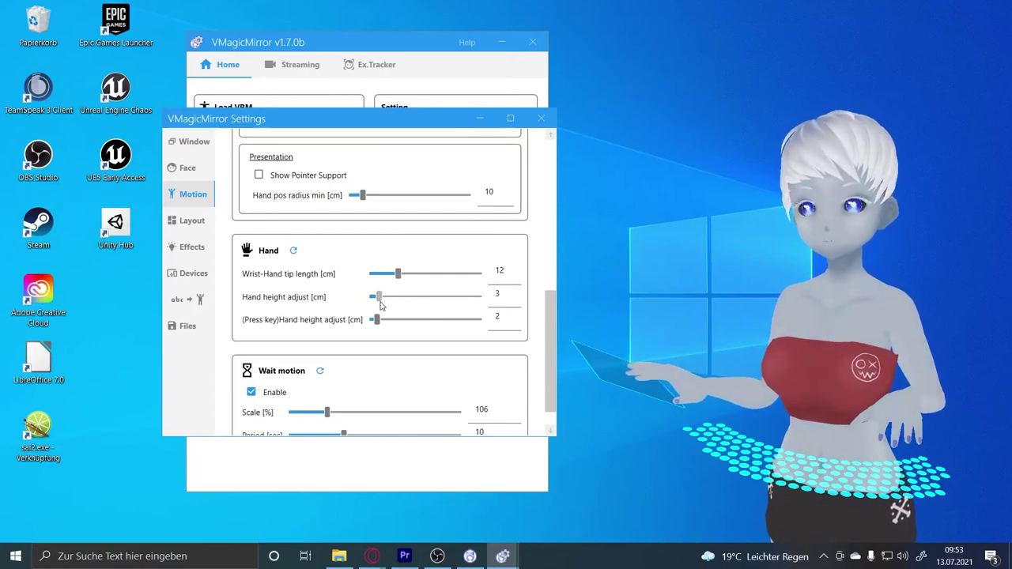
drag(380, 301, 499, 293)
click(503, 294)
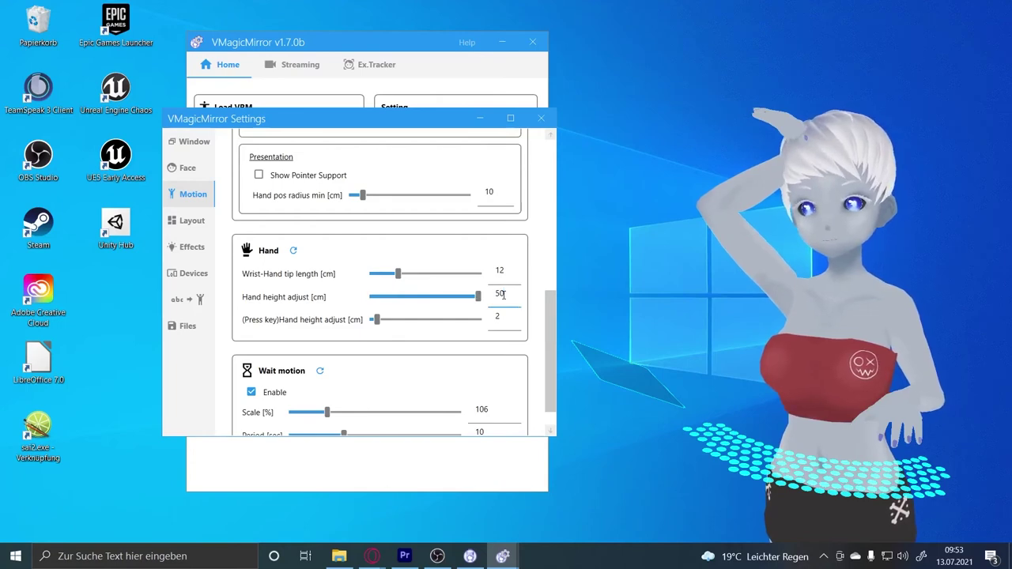
drag(478, 296, 415, 300)
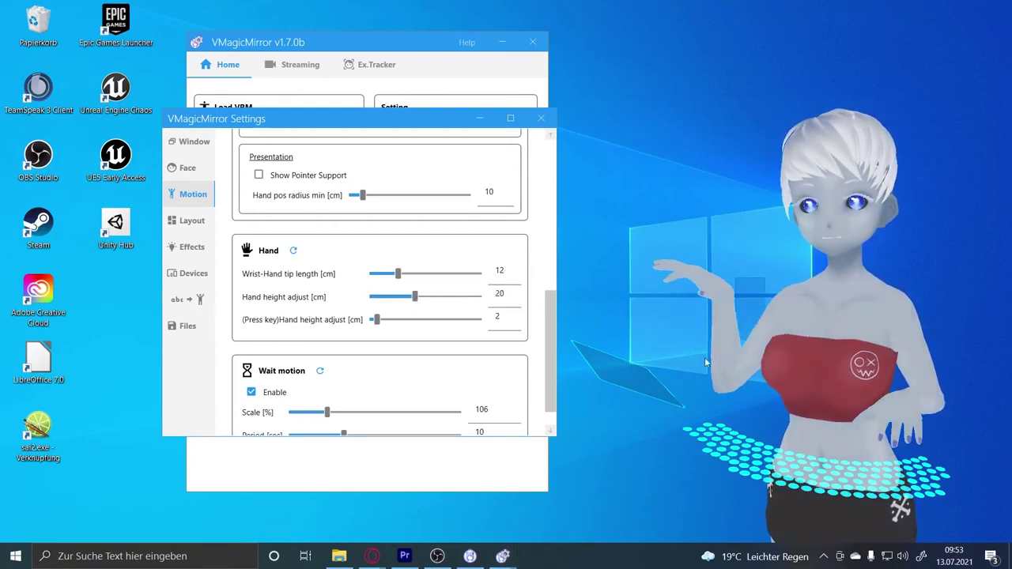
double_click(499, 294)
text(3)
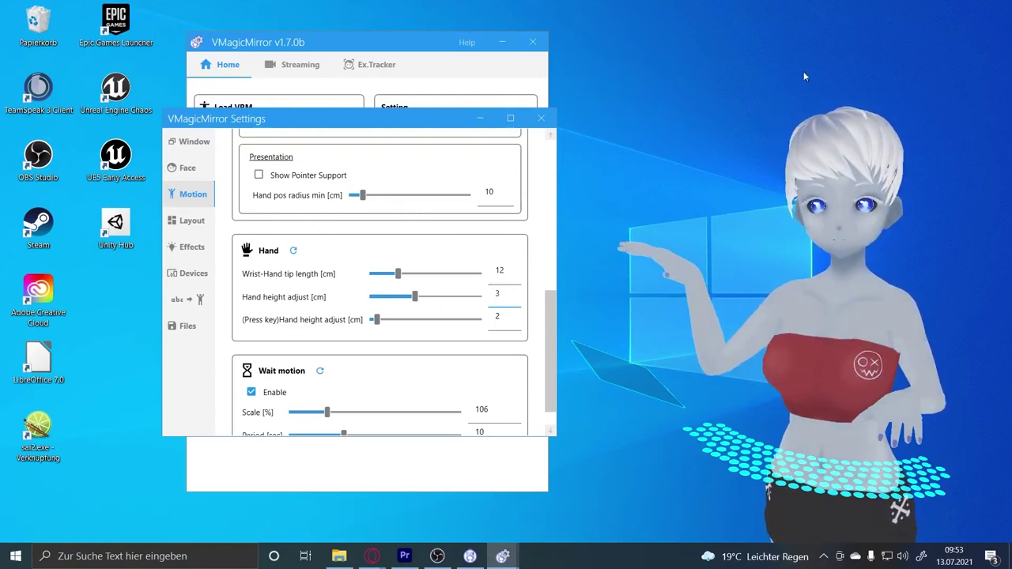
key(Return)
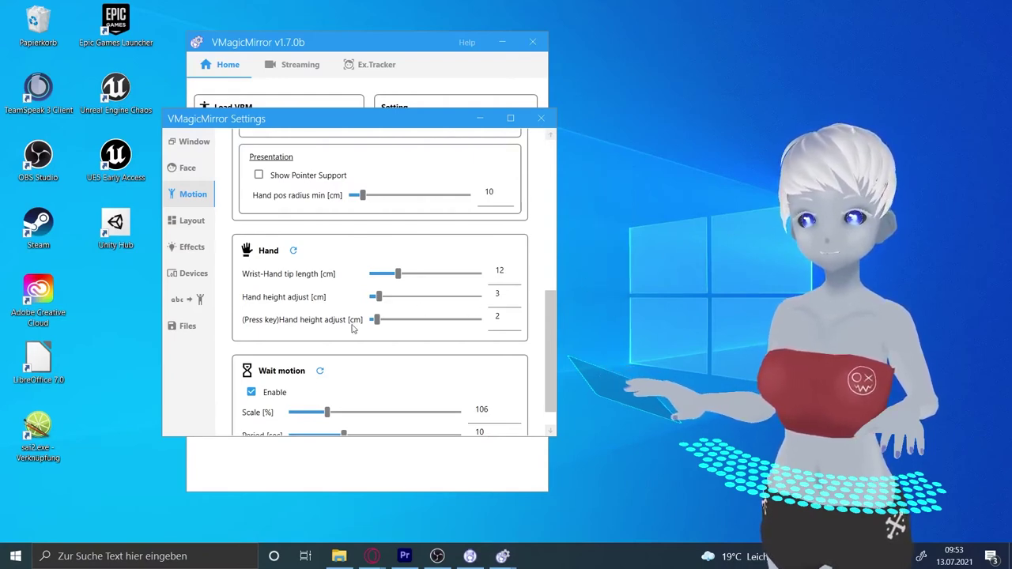
- Try 30 cm for (Press key)Hand height adjust and set it to 4 cm, and set the Wait motion scale to 125%
drag(380, 321, 437, 322)
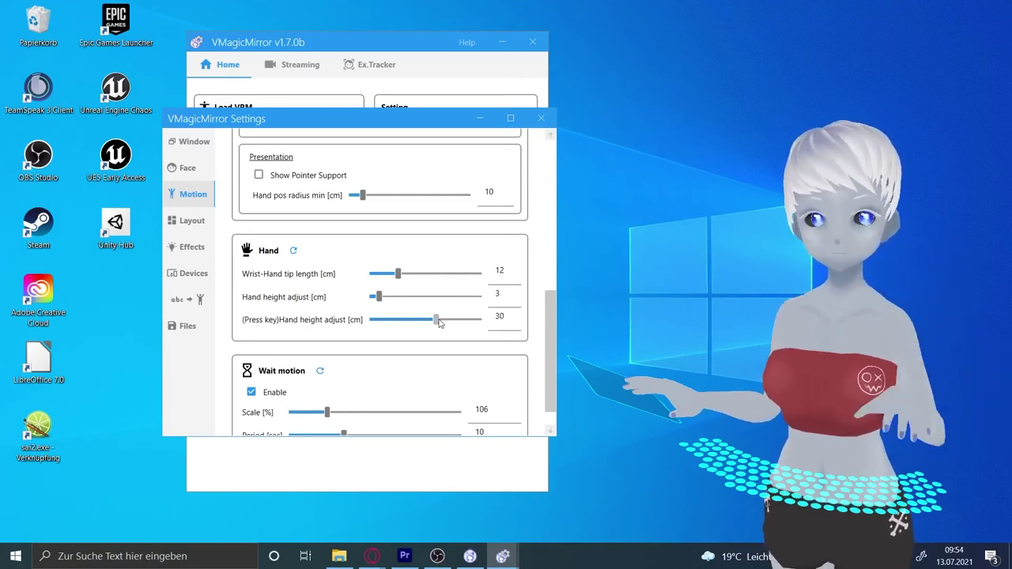
drag(441, 323, 385, 326)
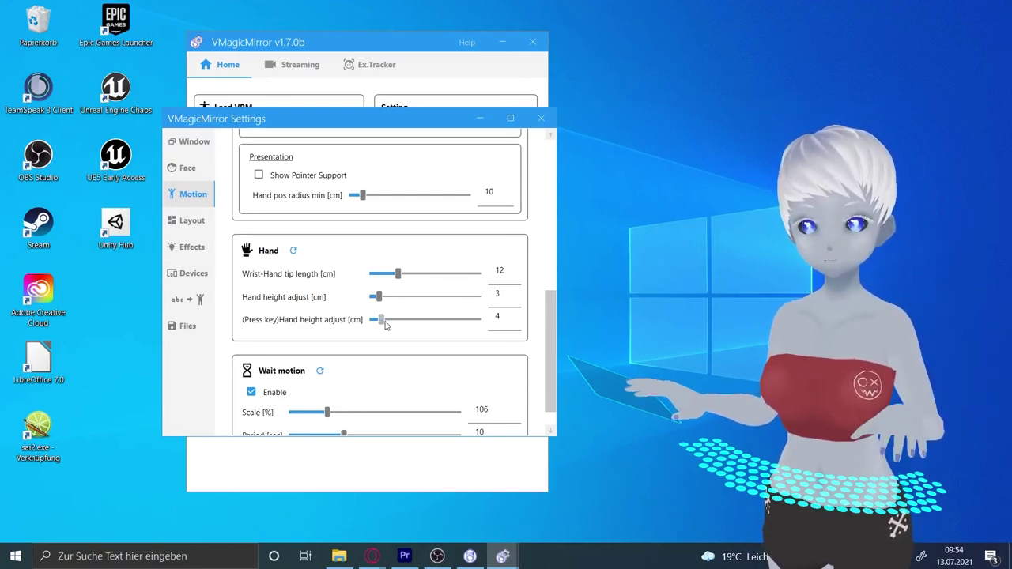
scroll(423, 312, down, 1)
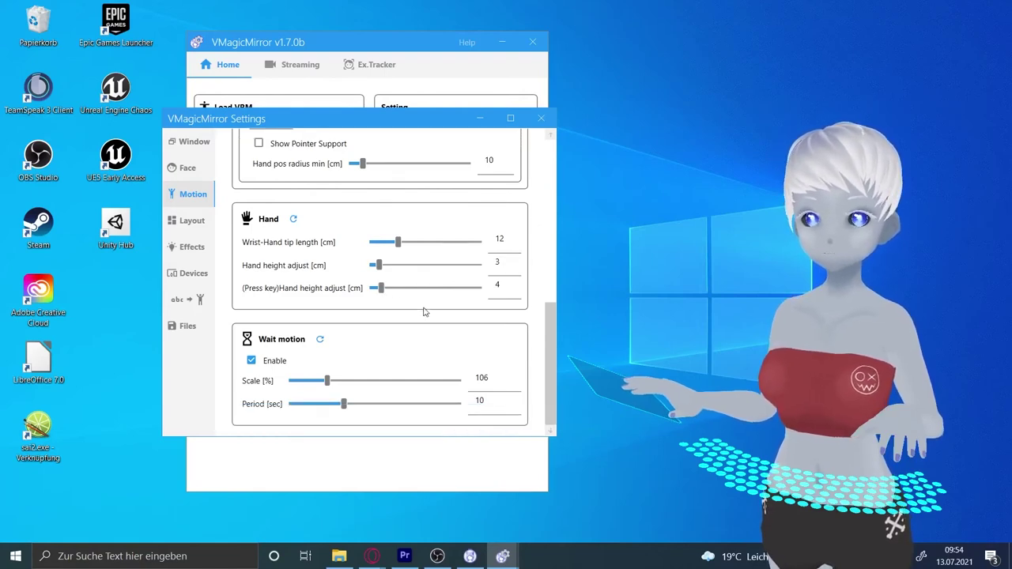
drag(327, 381, 333, 381)
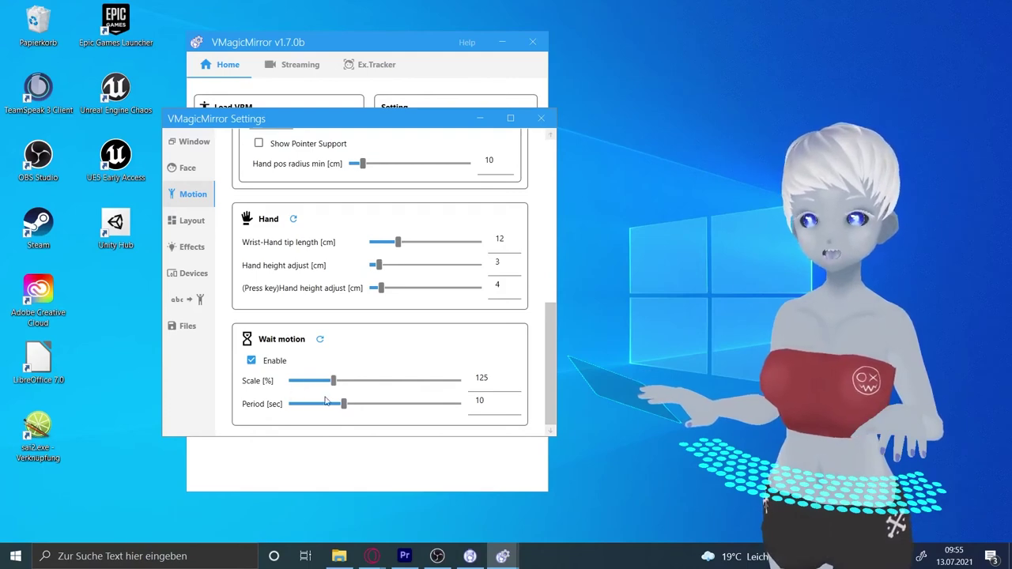
- Try a Wait motion scale of 500% with a 1-second period, and settle on a 183% scale and a 7-second period
drag(344, 407, 317, 407)
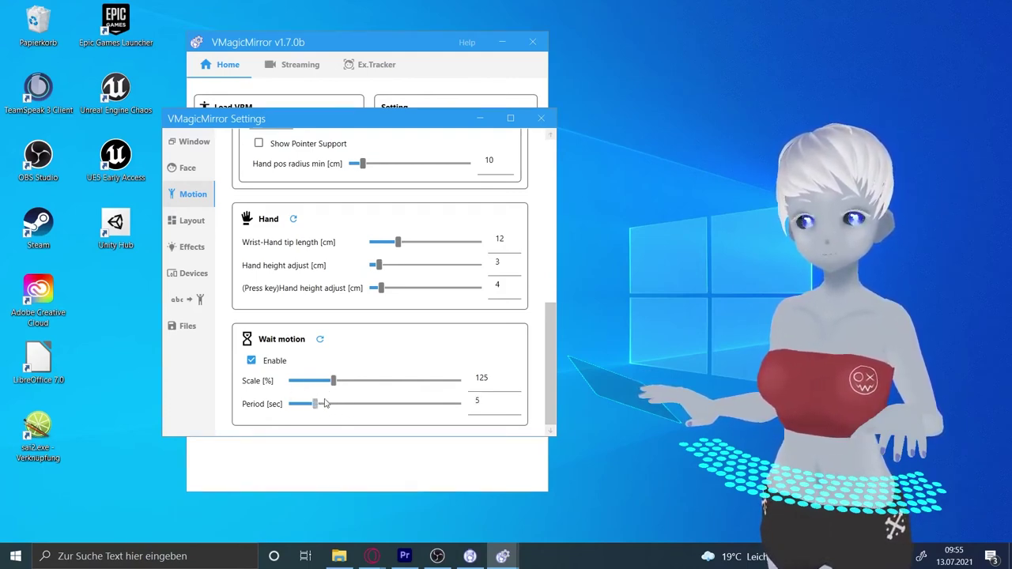
drag(334, 382, 473, 382)
drag(315, 404, 292, 404)
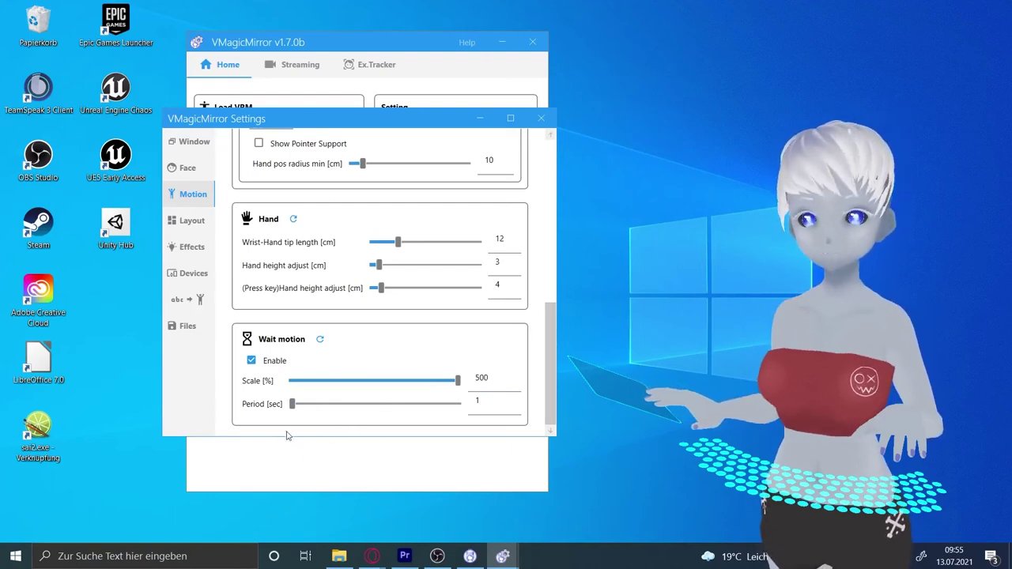
drag(292, 404, 327, 404)
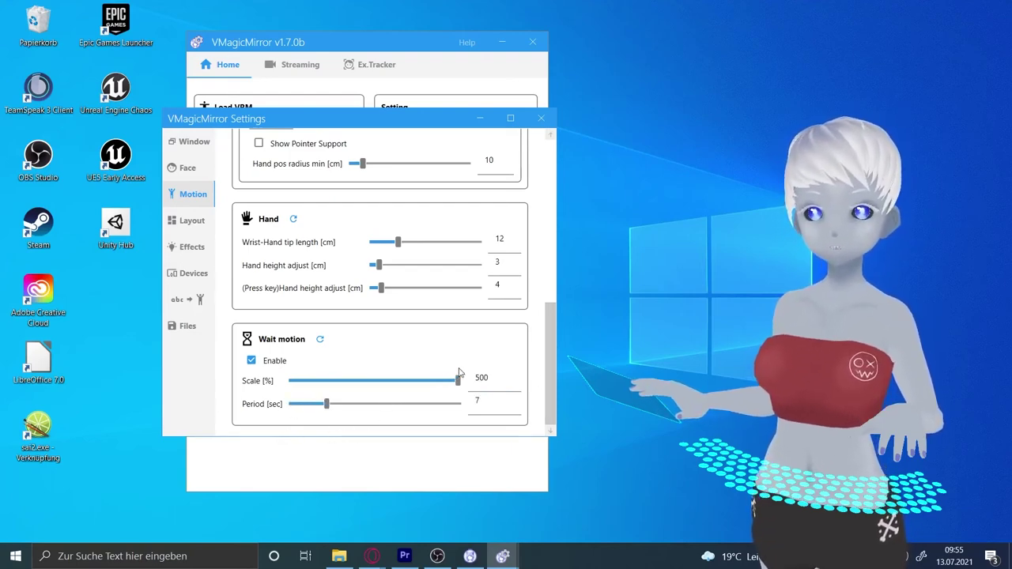
drag(460, 382, 355, 385)
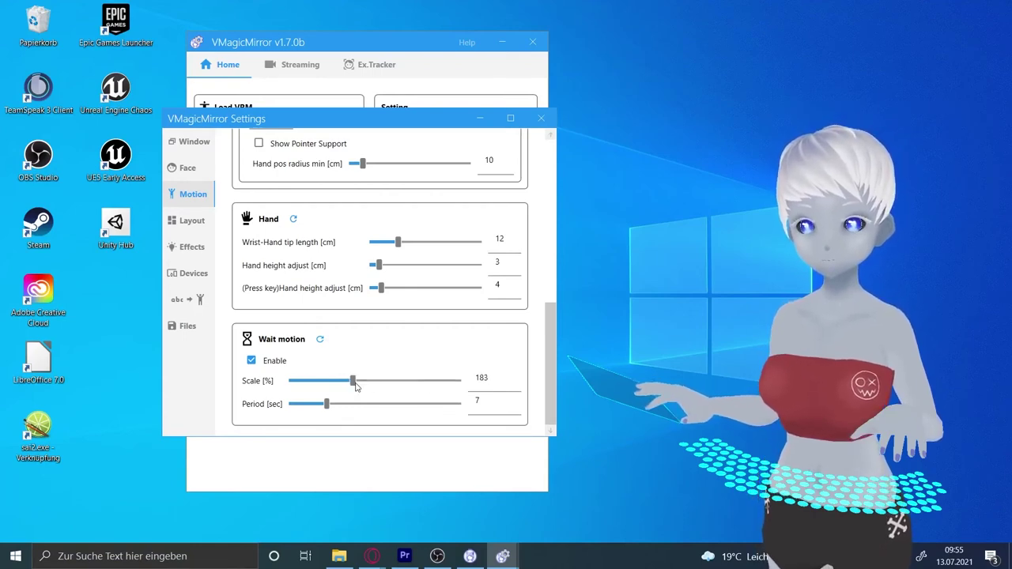
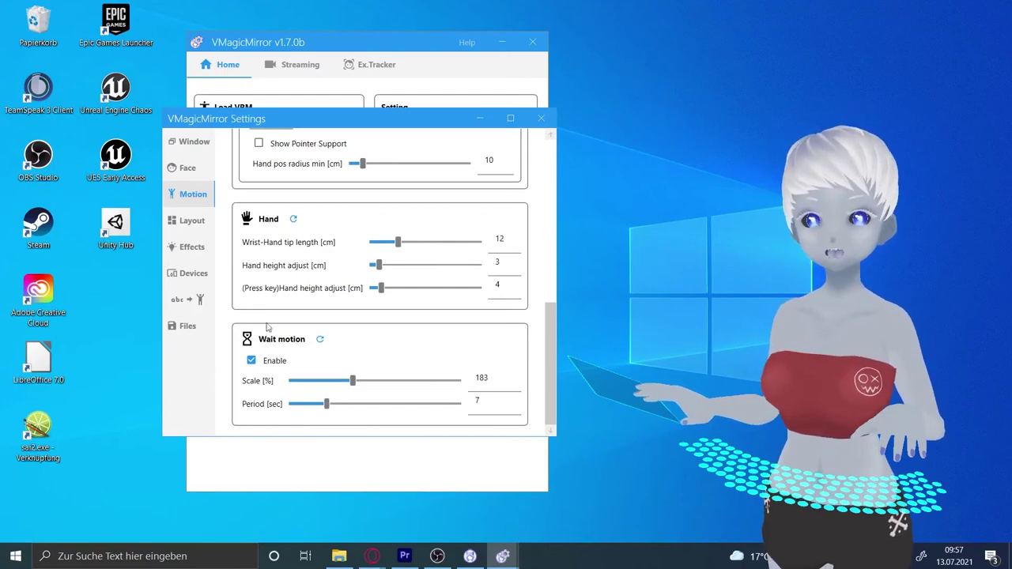
- Open the Layout settings and set the camera's FOV to 53 degrees
click(191, 225)
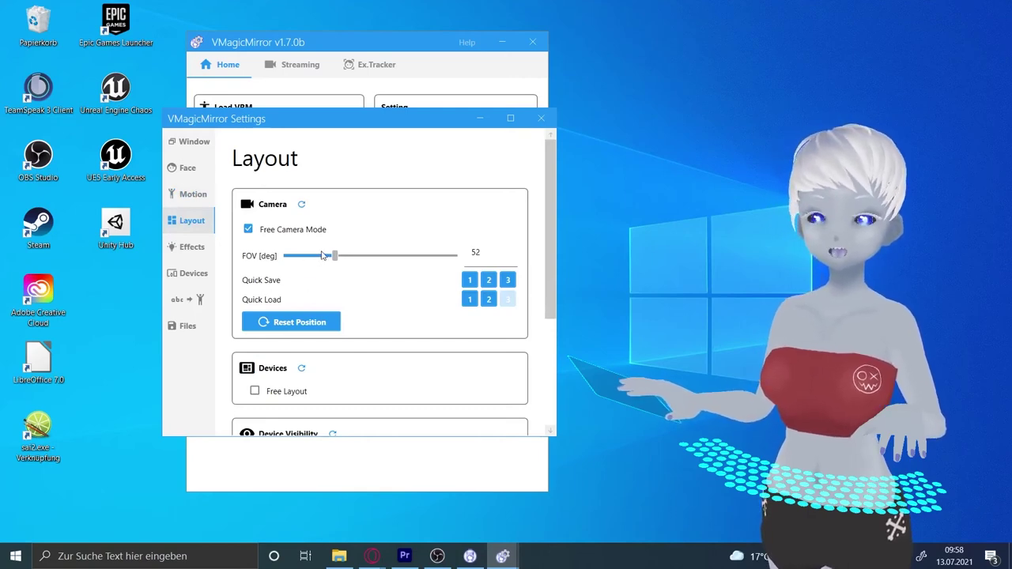
drag(322, 254, 337, 271)
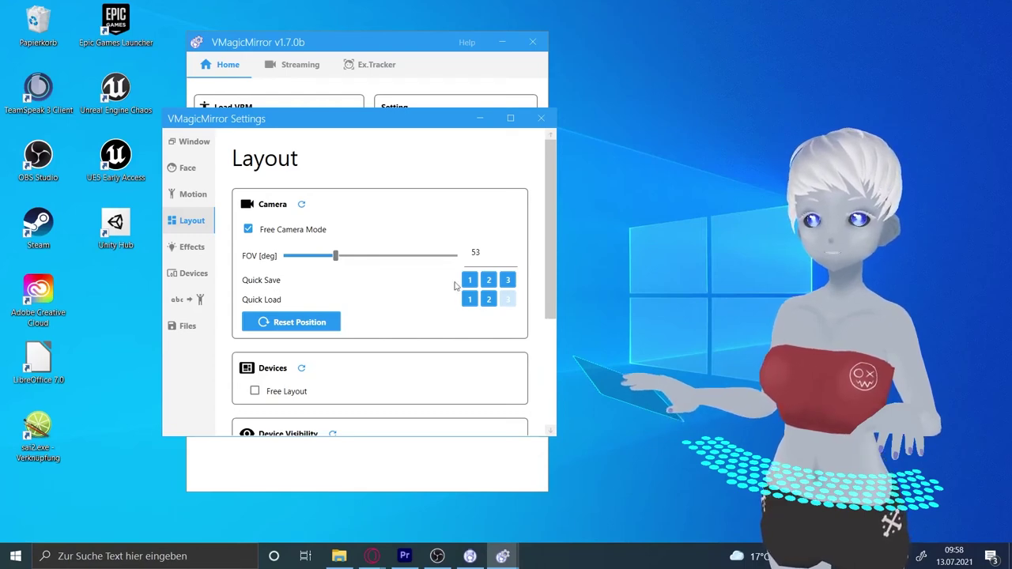
- Hide the Keyboard and Pad in the Device Visibility settings and show them again
scroll(415, 263, down, 4)
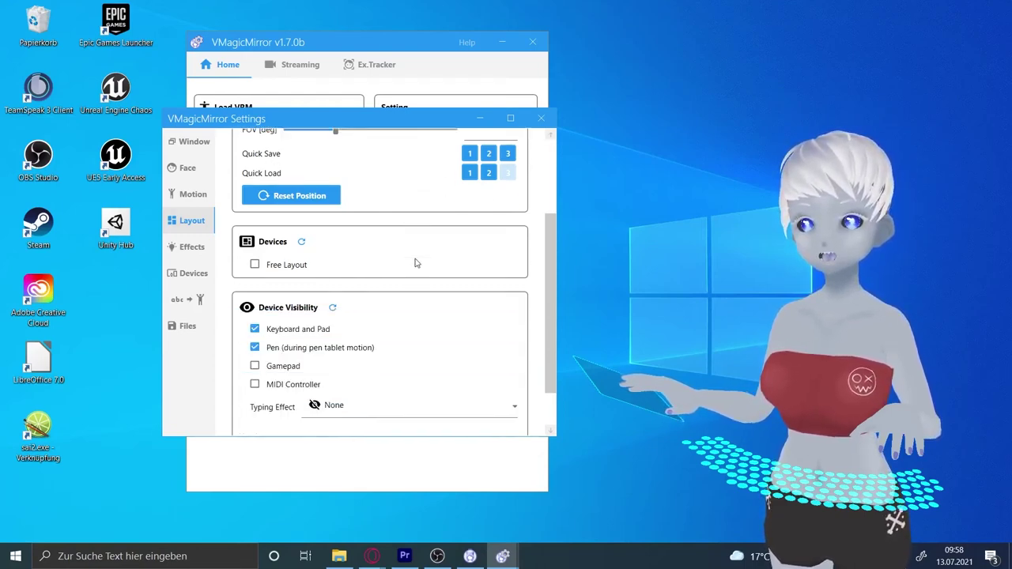
scroll(415, 262, down, 1)
scroll(397, 240, down, 1)
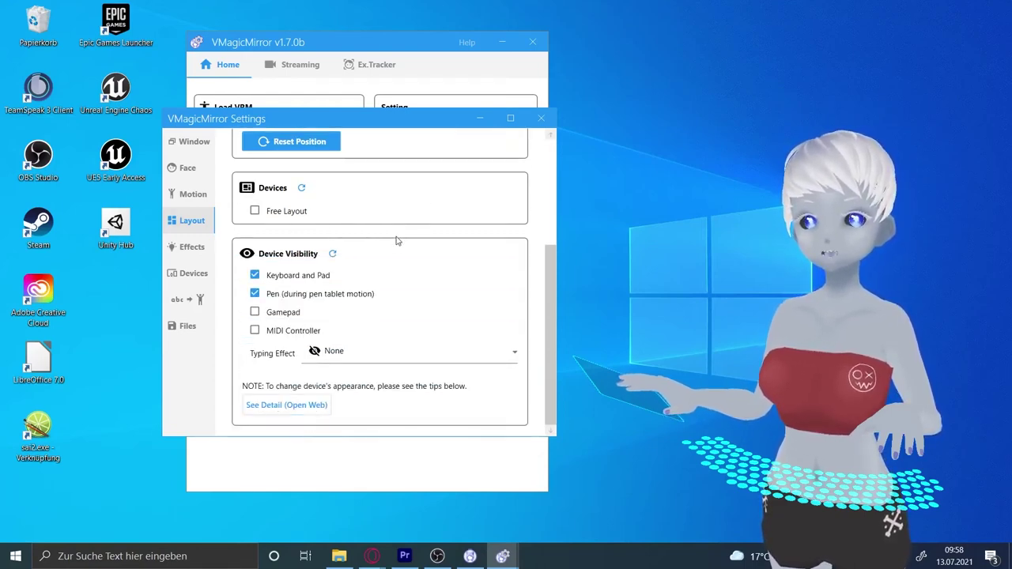
click(255, 275)
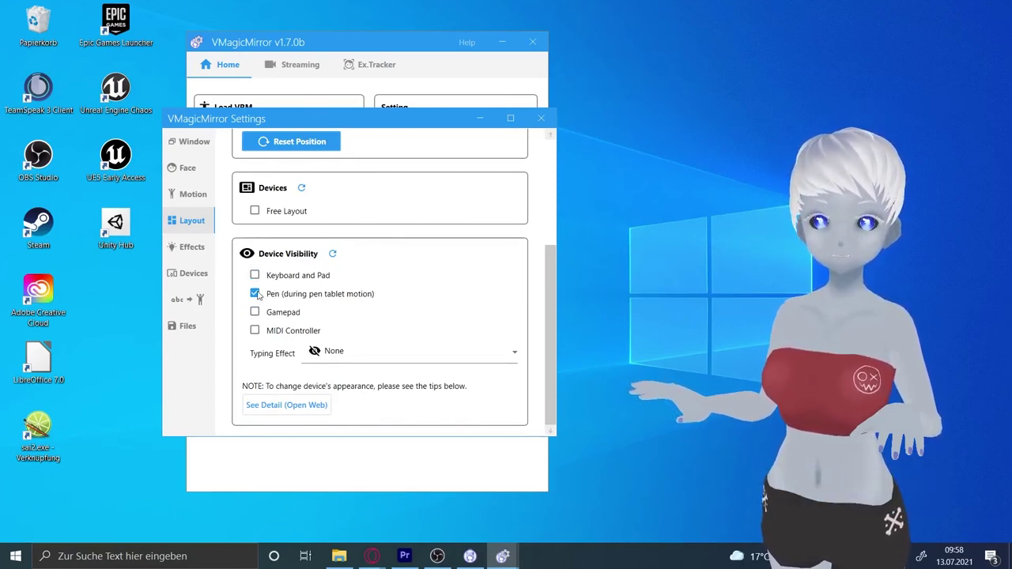
click(255, 275)
- Try showing only the MIDI Controller by hiding the Pen and the Keyboard and Pad, and restore the original device visibility
click(255, 331)
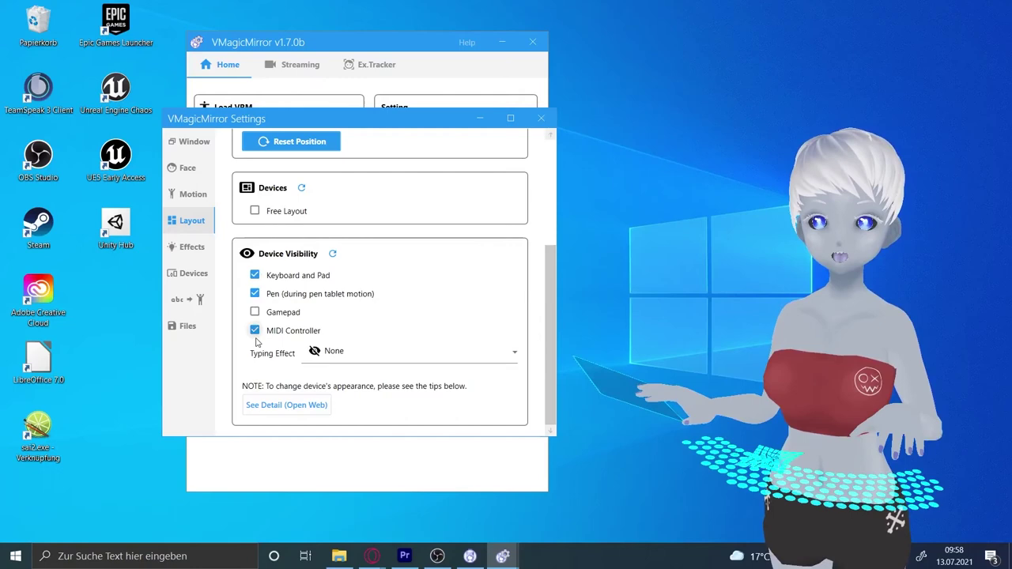
click(254, 294)
click(255, 275)
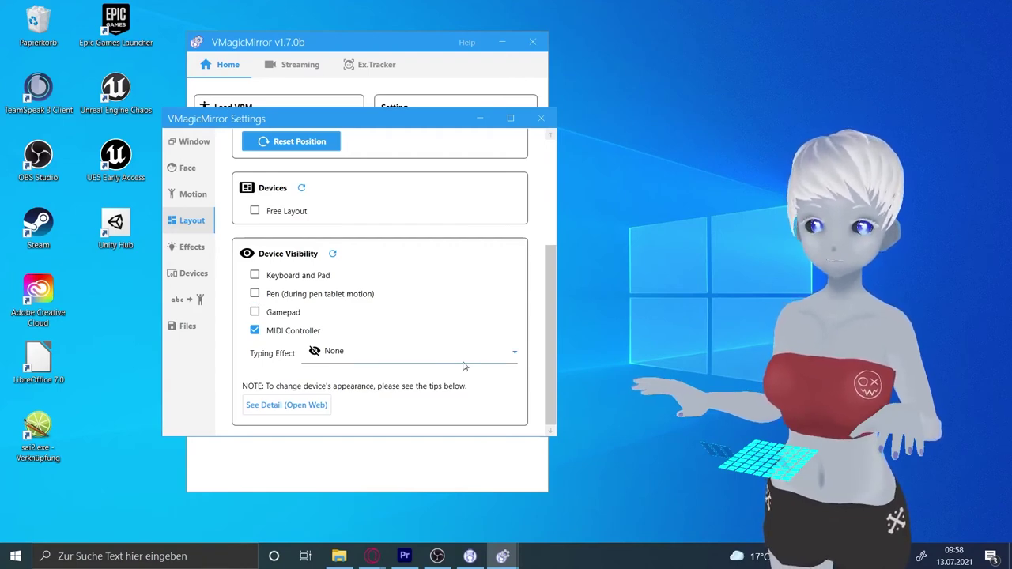
click(255, 275)
click(255, 293)
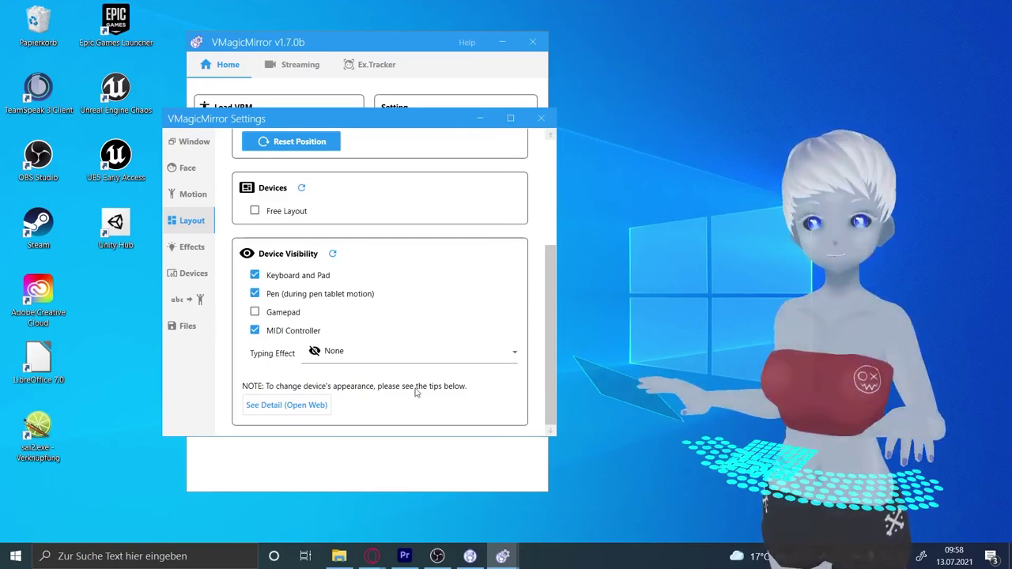
click(261, 331)
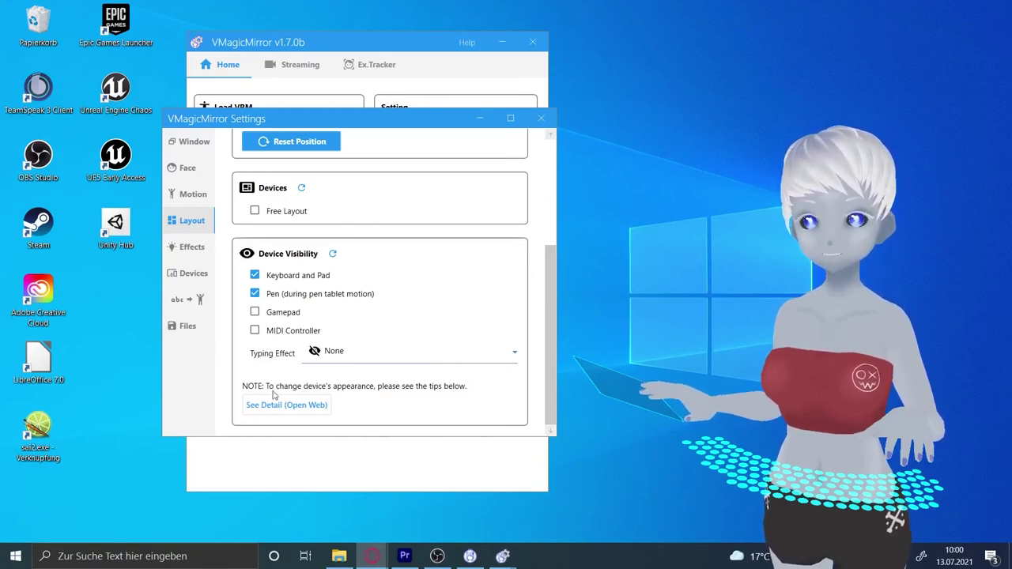
- Open the Effects settings
click(189, 247)
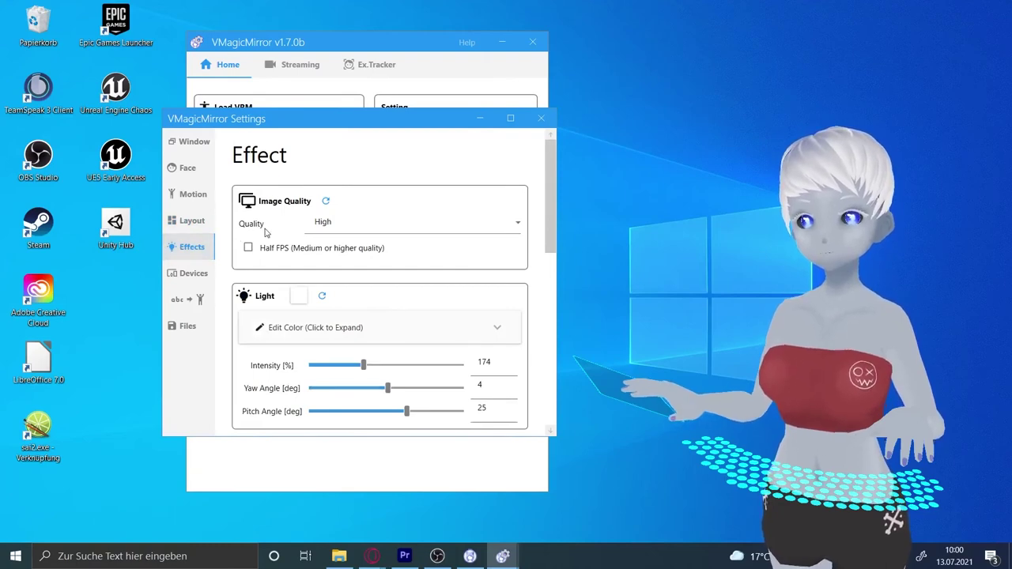
click(192, 222)
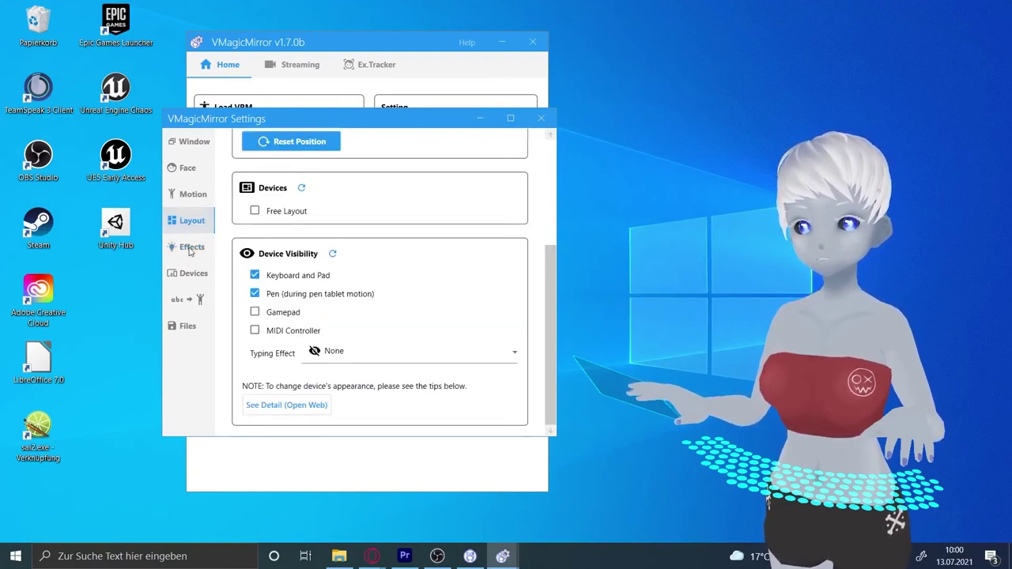
click(192, 247)
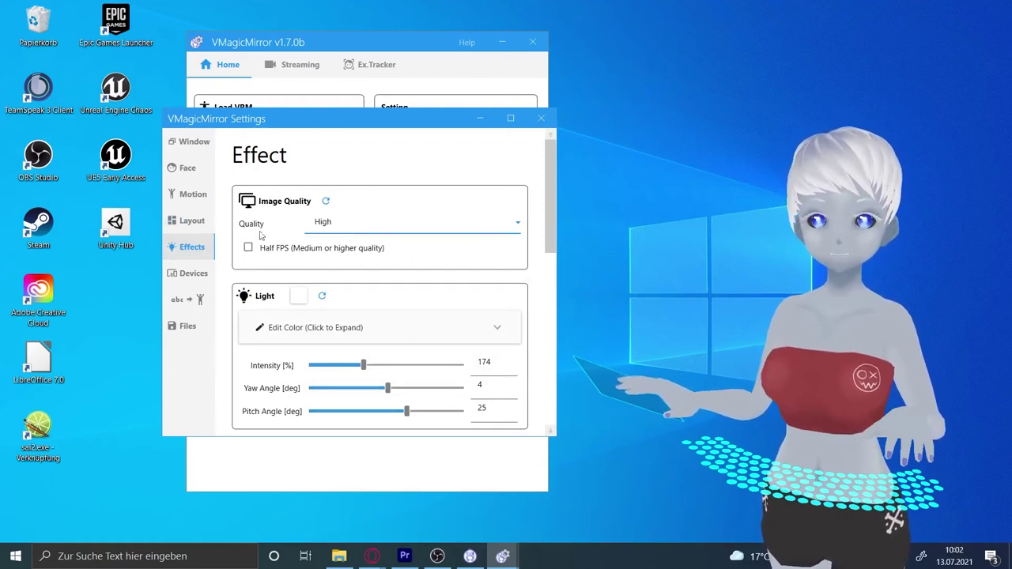
- Try the Low and Very Low image quality options and return the quality to High
click(340, 224)
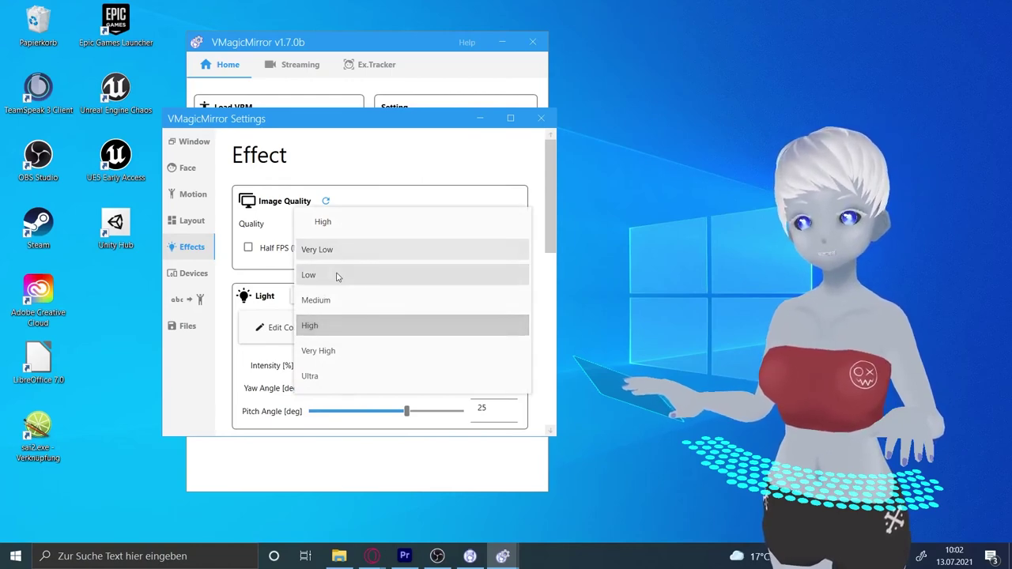
click(342, 271)
click(347, 226)
click(353, 252)
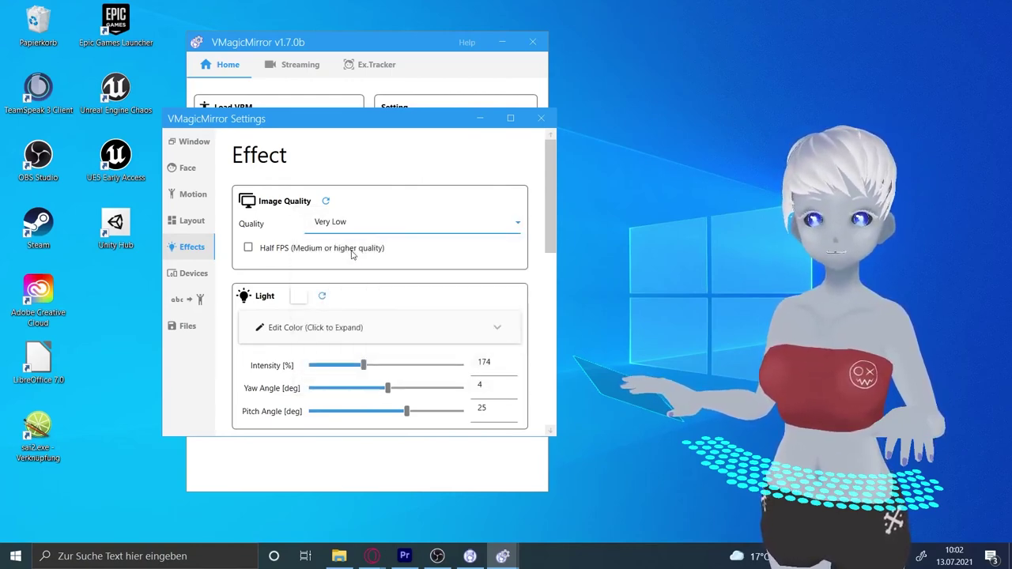
click(309, 226)
click(357, 250)
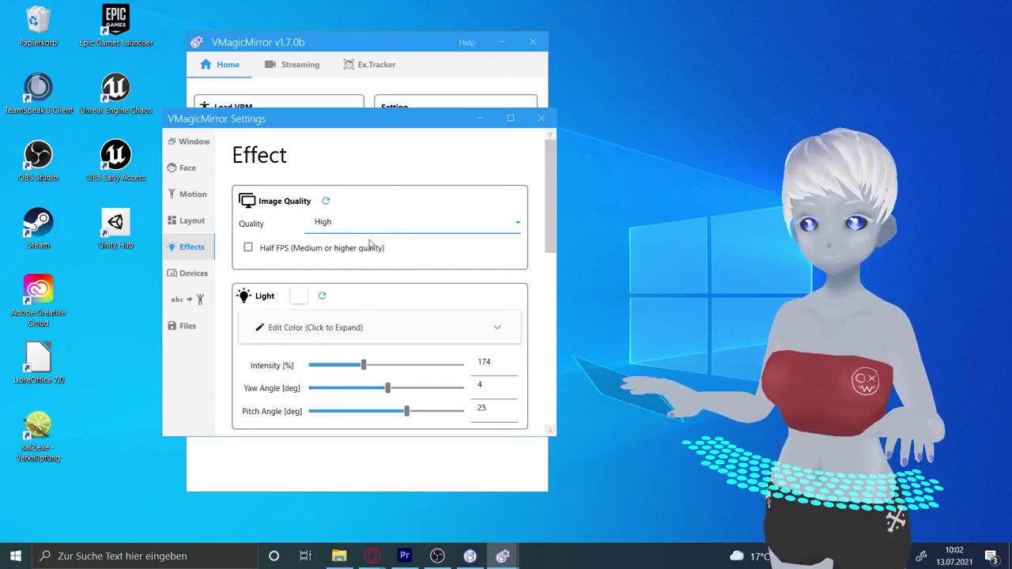
scroll(339, 251, down, 3)
scroll(419, 191, up, 3)
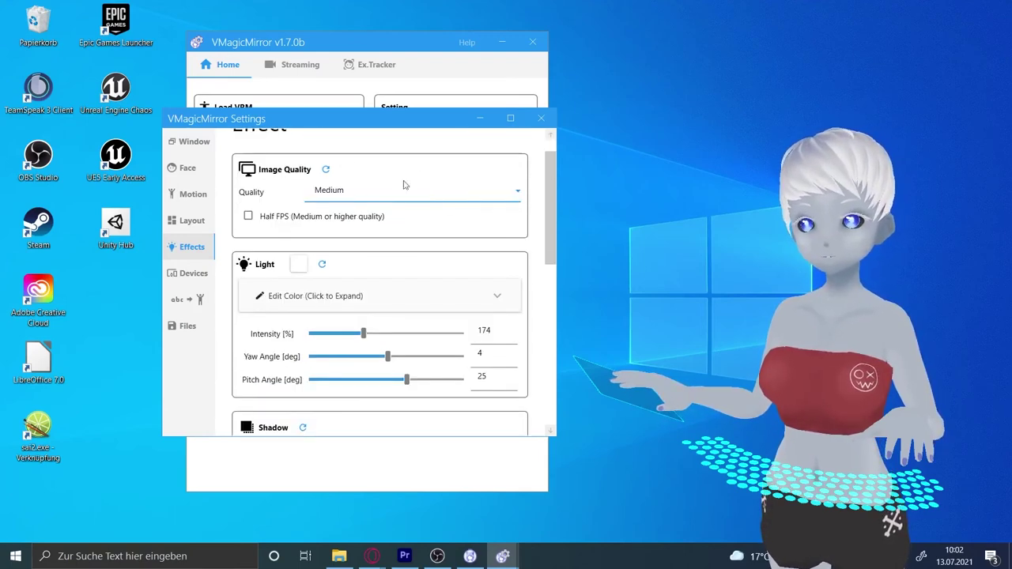
click(340, 198)
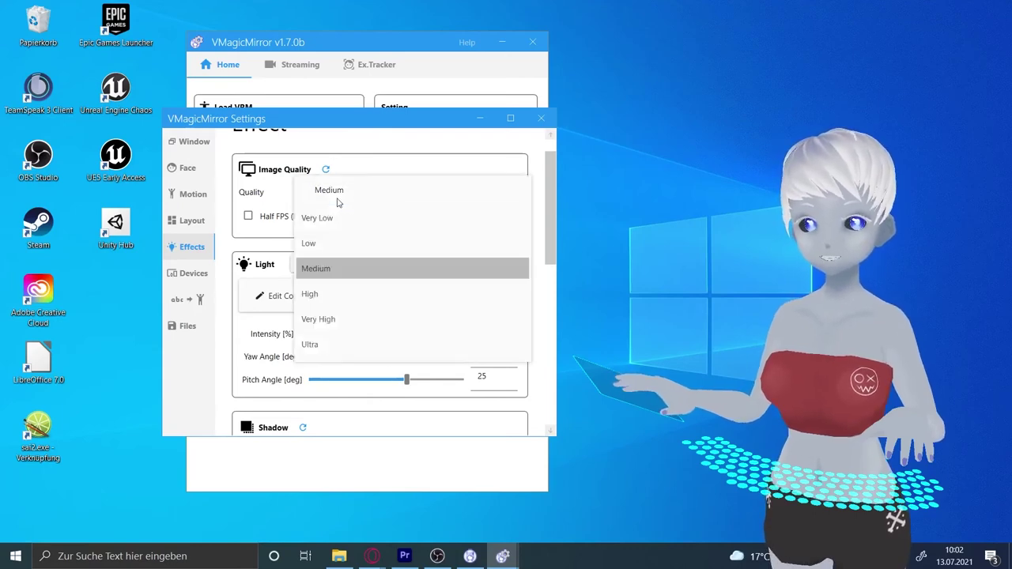
click(335, 296)
- Set the light's intensity to 209%, its yaw angle to -20 degrees and its pitch angle to 27 degrees
scroll(388, 249, down, 2)
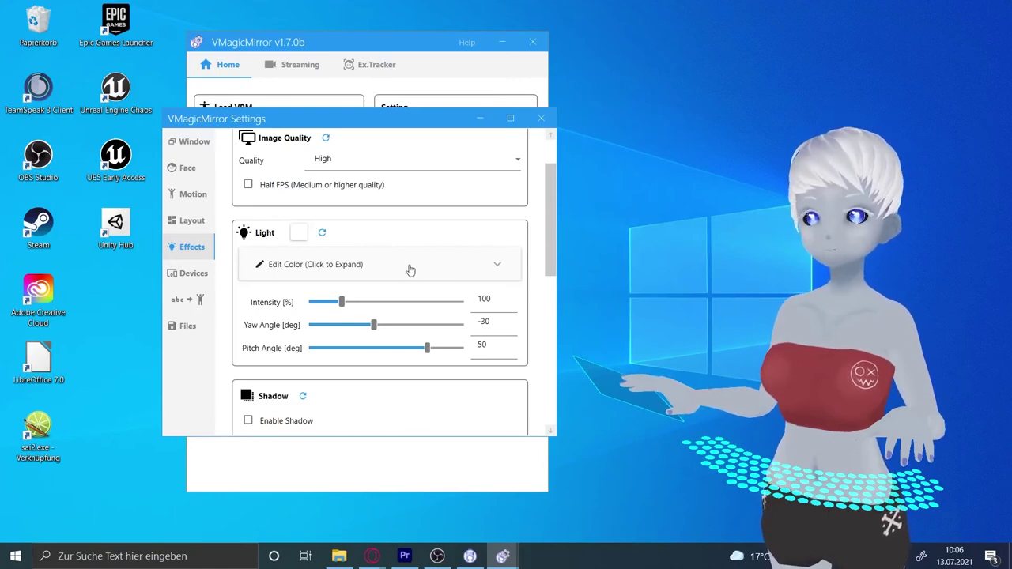
drag(343, 303, 374, 304)
drag(427, 348, 398, 348)
drag(375, 325, 409, 349)
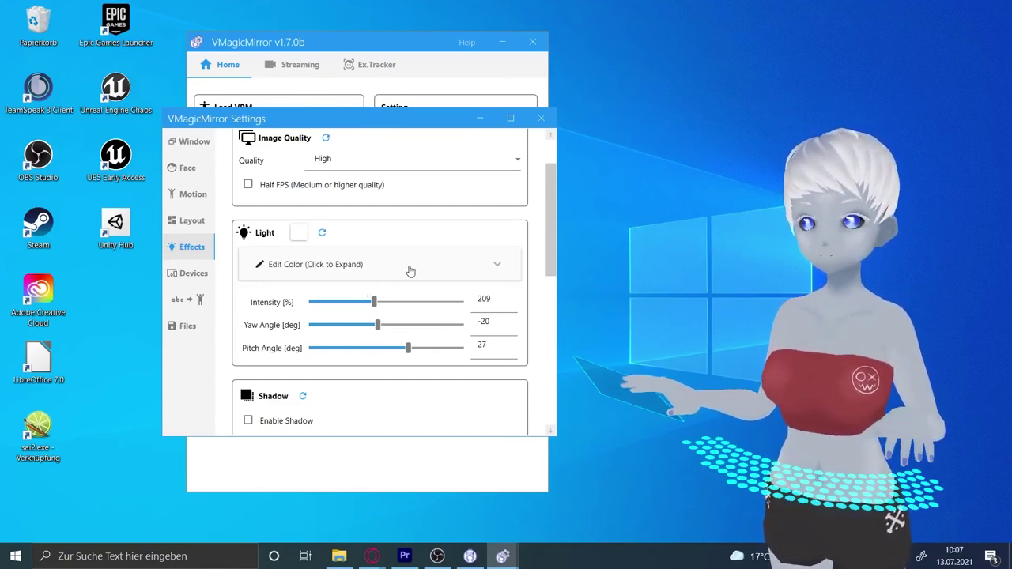
- Expand the light's color editor and try a dark red (67, 9, 9) and a purple (184, 50, 237)
click(362, 267)
drag(422, 390, 468, 416)
scroll(473, 421, down, 1)
click(474, 412)
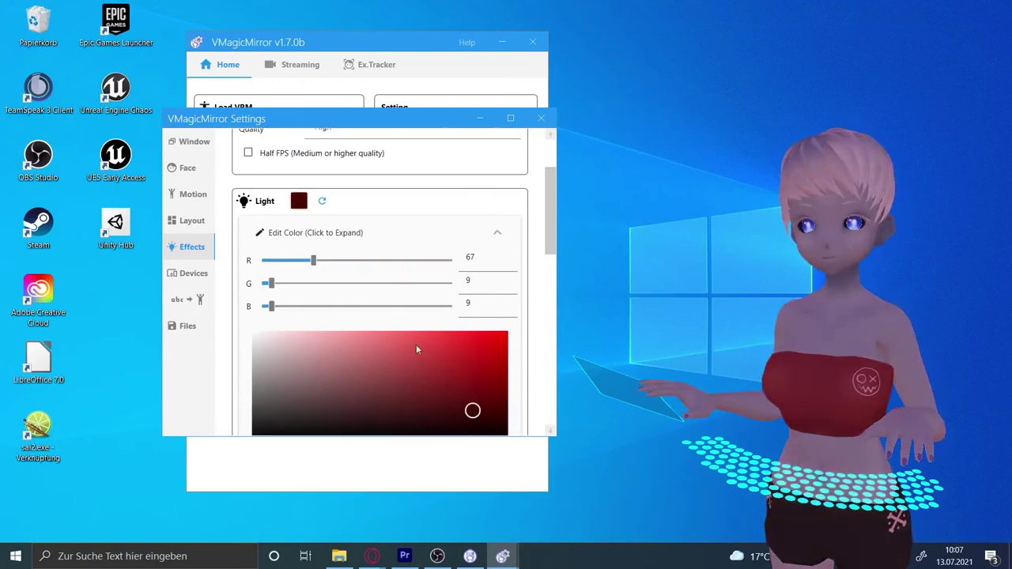
click(359, 371)
drag(360, 372, 446, 357)
scroll(376, 316, down, 3)
click(390, 356)
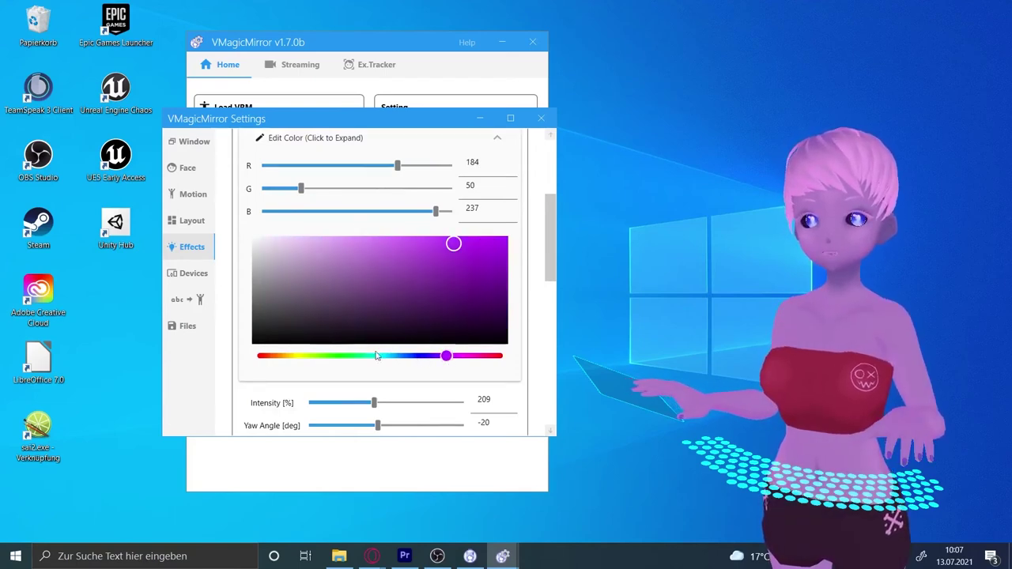
- Try red light colors such as (237, 55, 50) and (184, 29, 29), reset the light to white and collapse the color editor
click(287, 356)
click(265, 356)
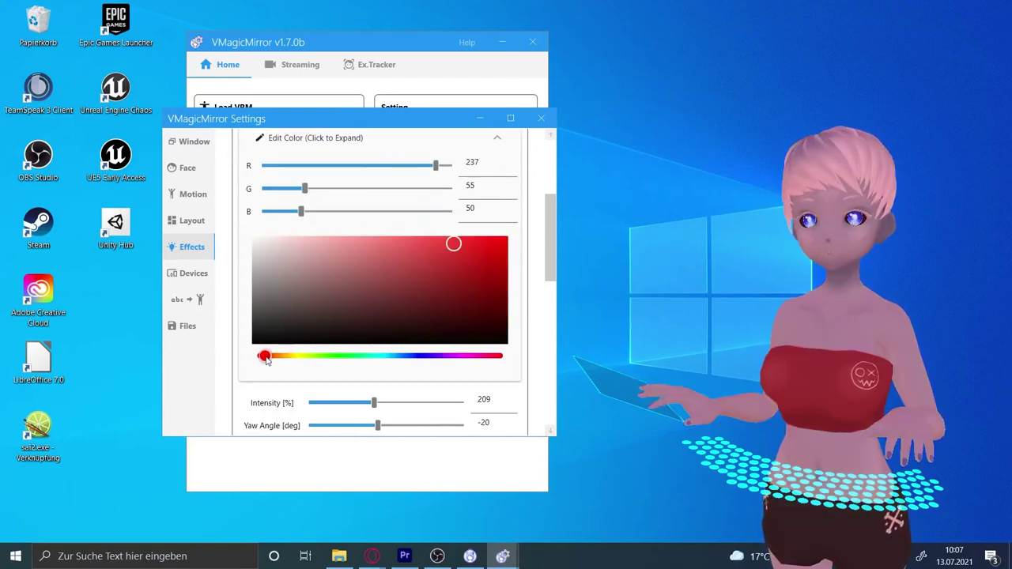
click(337, 298)
drag(337, 298, 426, 251)
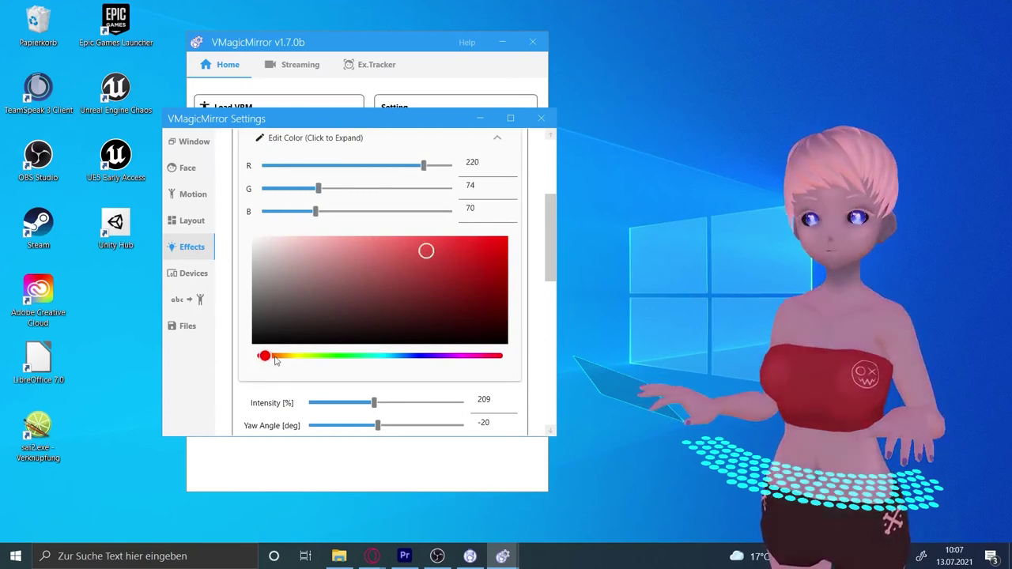
click(274, 356)
click(265, 357)
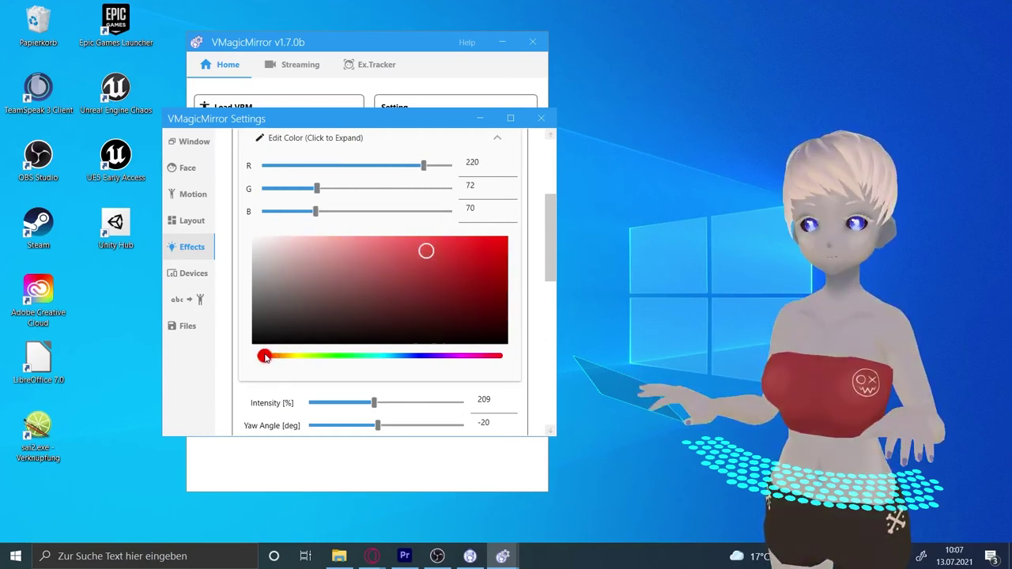
drag(431, 268, 467, 268)
scroll(409, 231, up, 1)
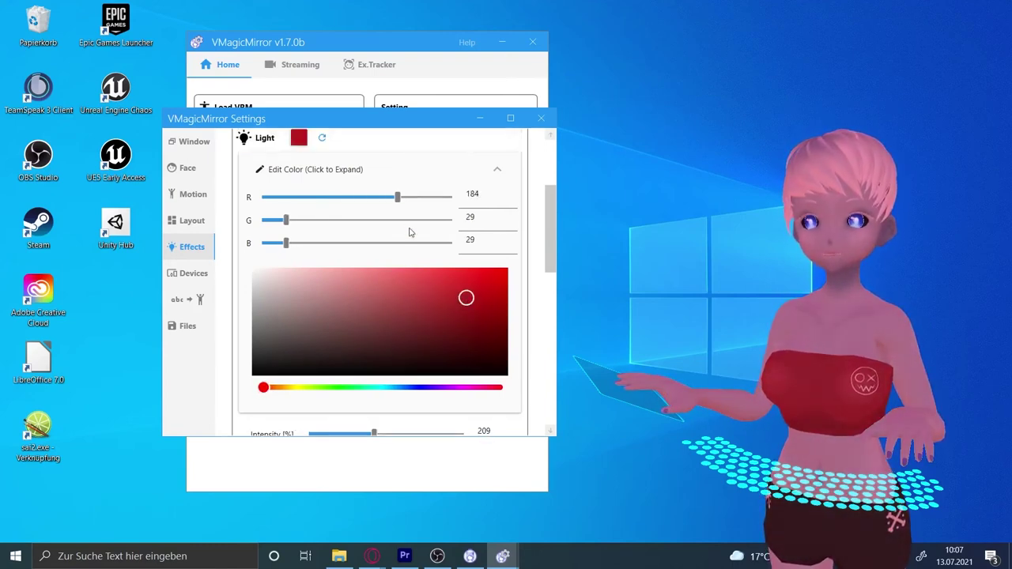
click(322, 137)
click(378, 177)
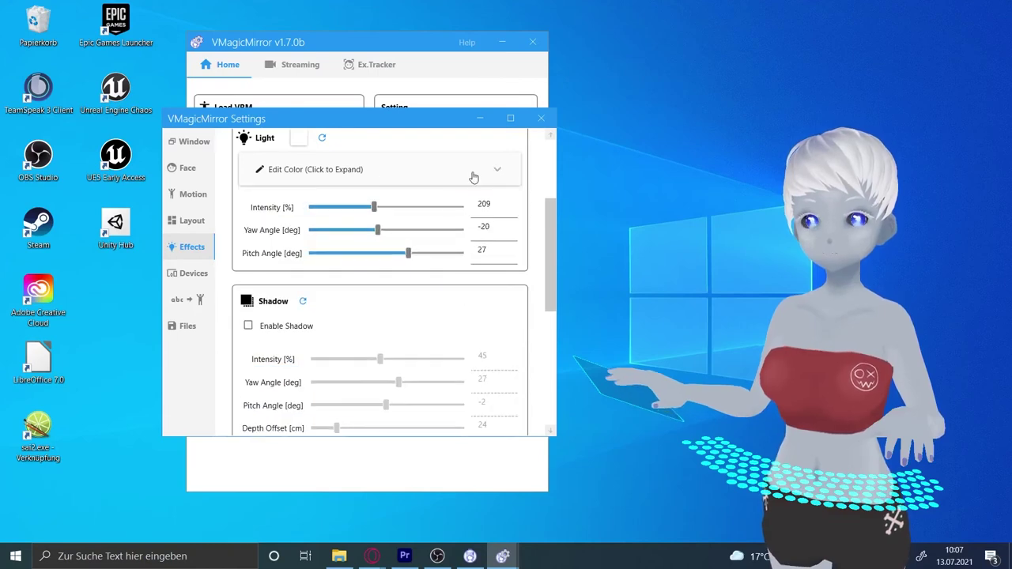
- Enable the shadow and set its intensity to 84%, yaw angle to 19 degrees, pitch angle to -41 degrees and depth offset to 1 cm
scroll(400, 316, down, 1)
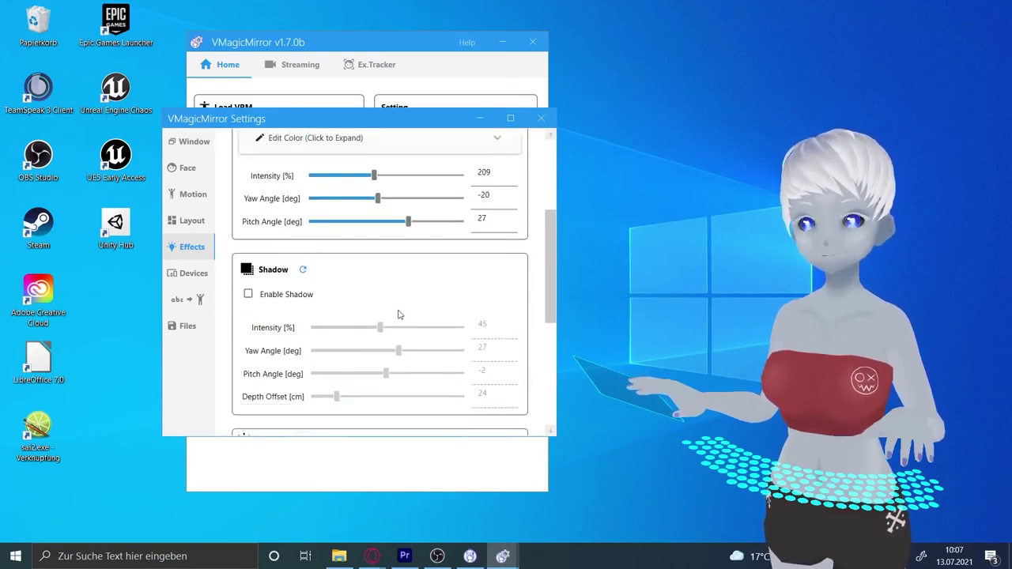
click(250, 294)
scroll(330, 316, down, 2)
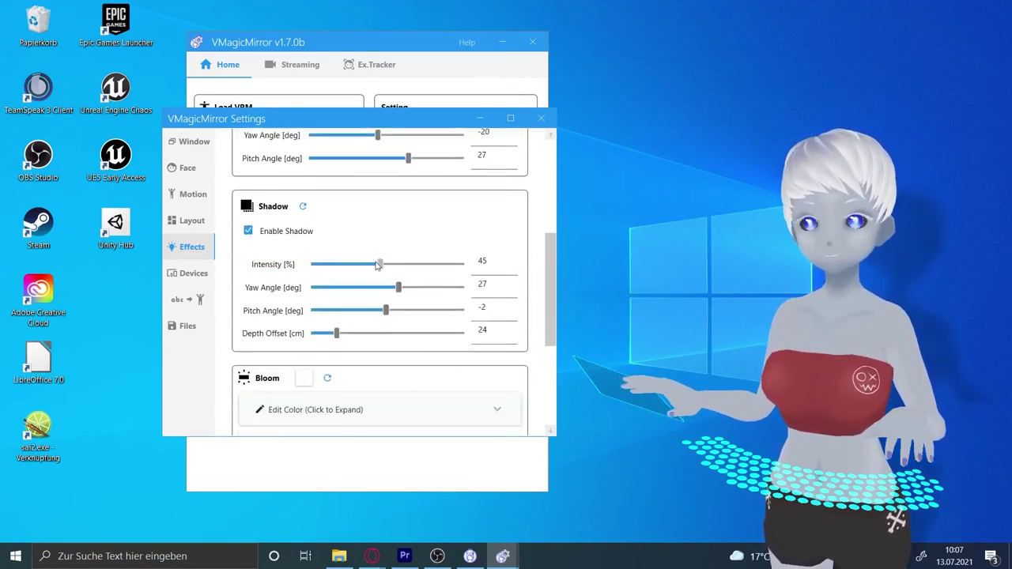
drag(377, 265, 232, 315)
drag(295, 314, 354, 311)
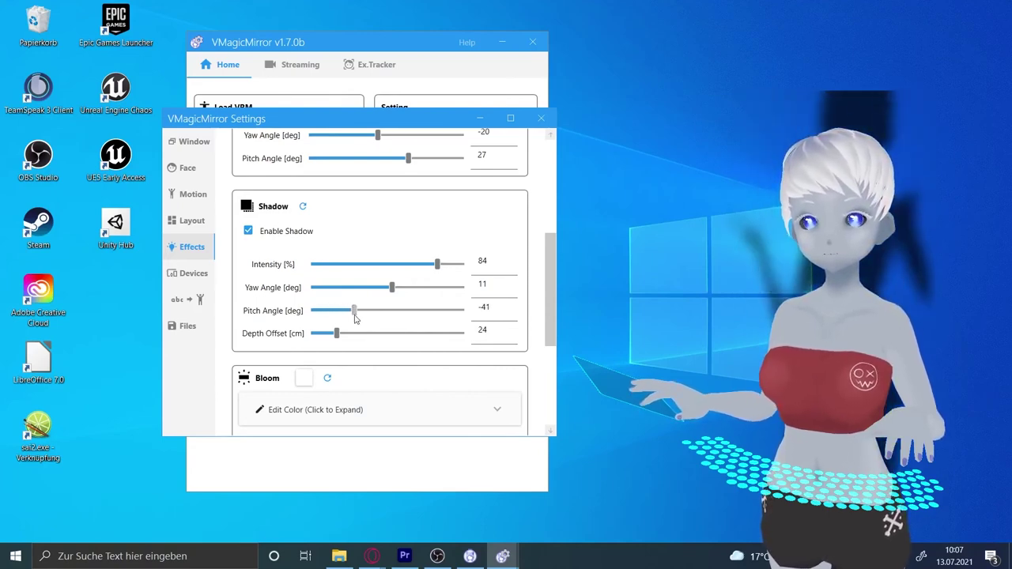
click(418, 289)
drag(338, 335, 312, 336)
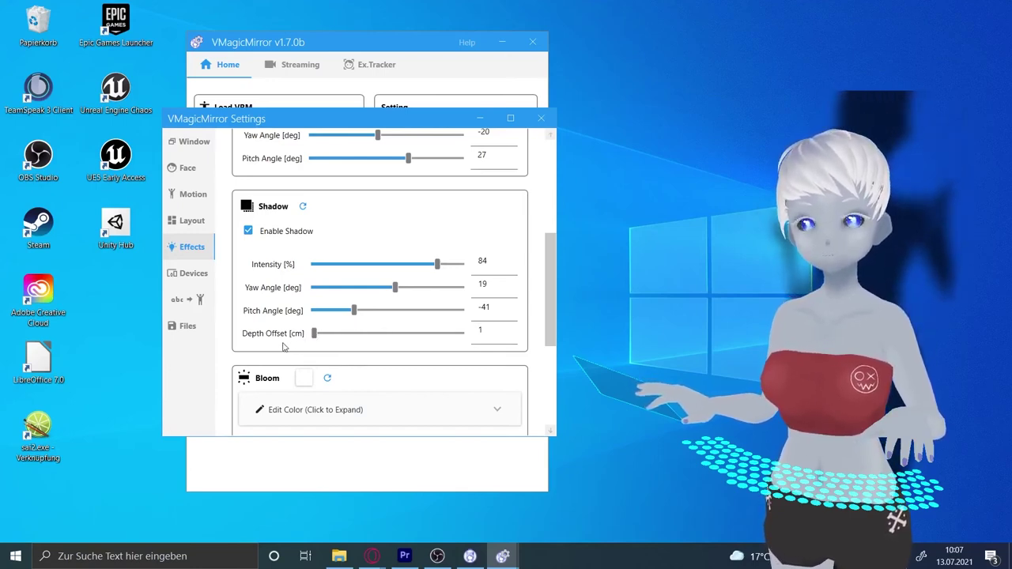
- Set the shadow's pitch angle to -43 degrees and its intensity to 83%, and disable the shadow
click(353, 310)
scroll(344, 313, down, 1)
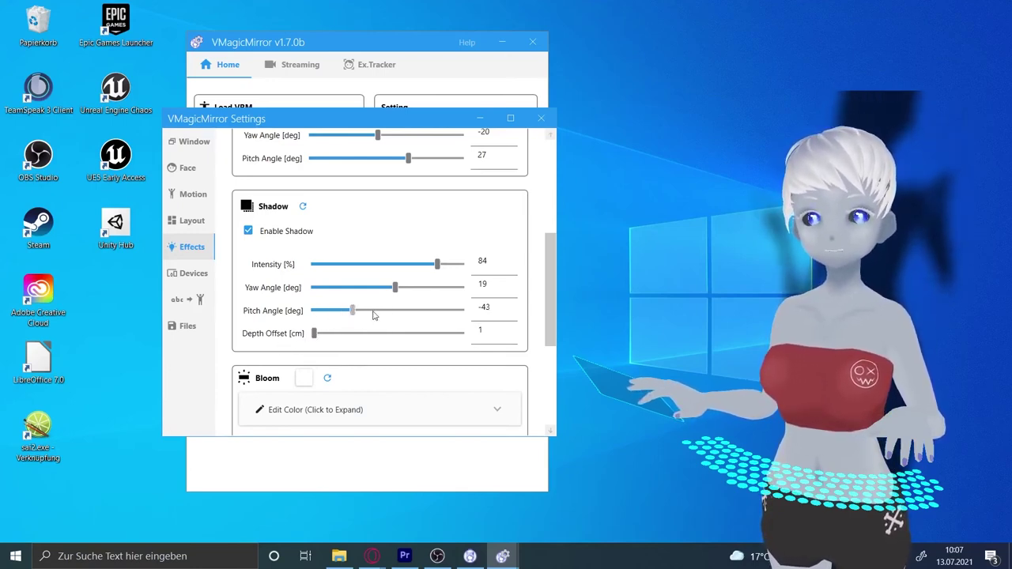
scroll(345, 264, down, 1)
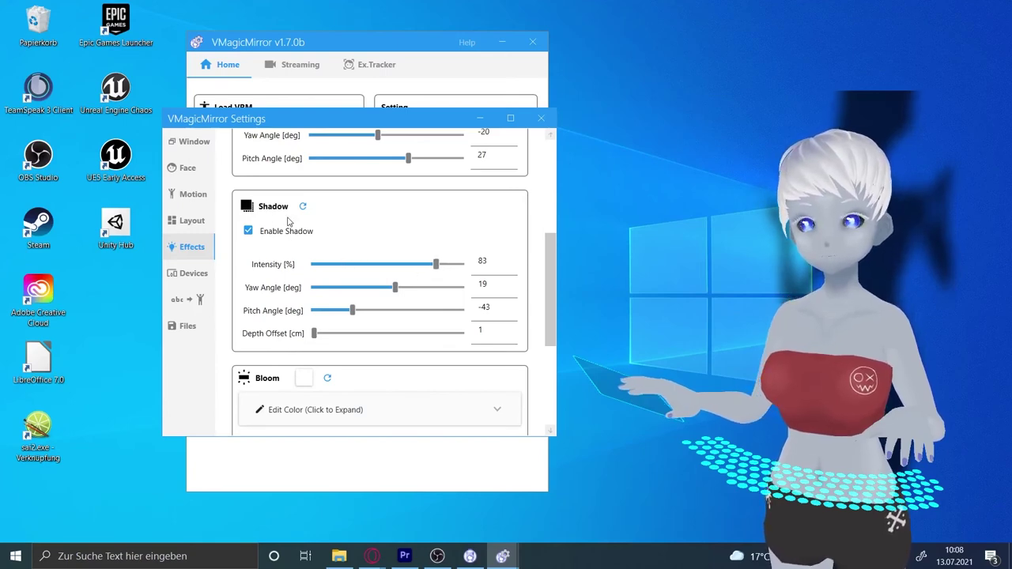
click(248, 231)
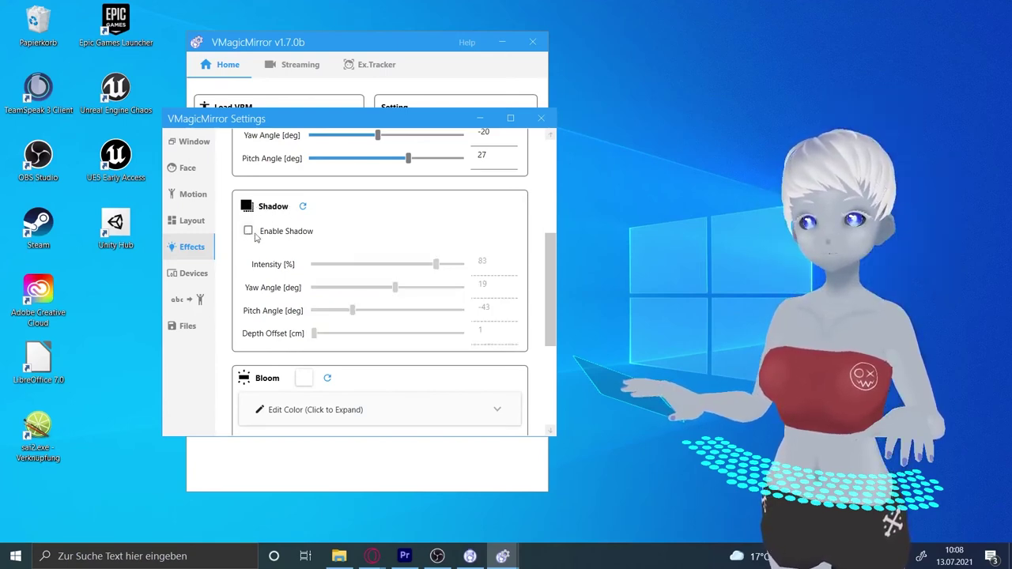
- Set the bloom effect's intensity to 124% and its threshold to 49%
scroll(285, 253, down, 6)
scroll(303, 267, up, 1)
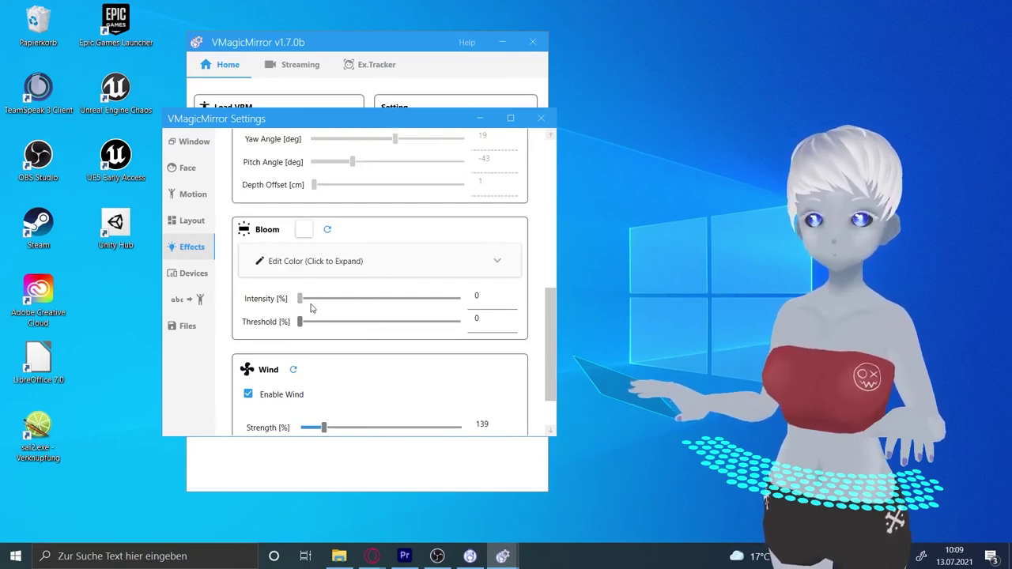
drag(299, 304, 315, 326)
- Expand the bloom color editor, try a red bloom color (192, 55, 55) and collapse the editor
click(325, 261)
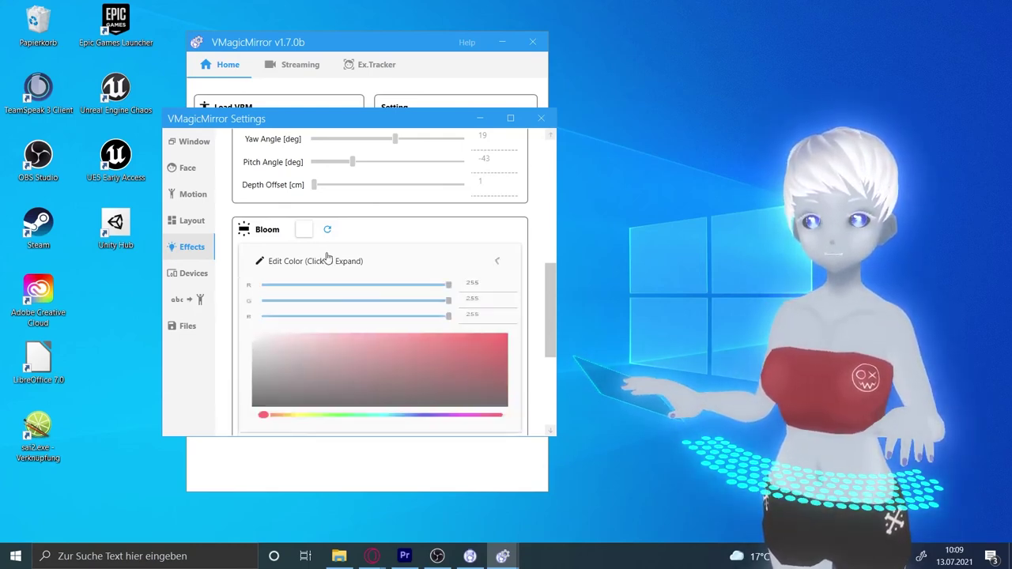
click(333, 377)
click(391, 380)
click(432, 385)
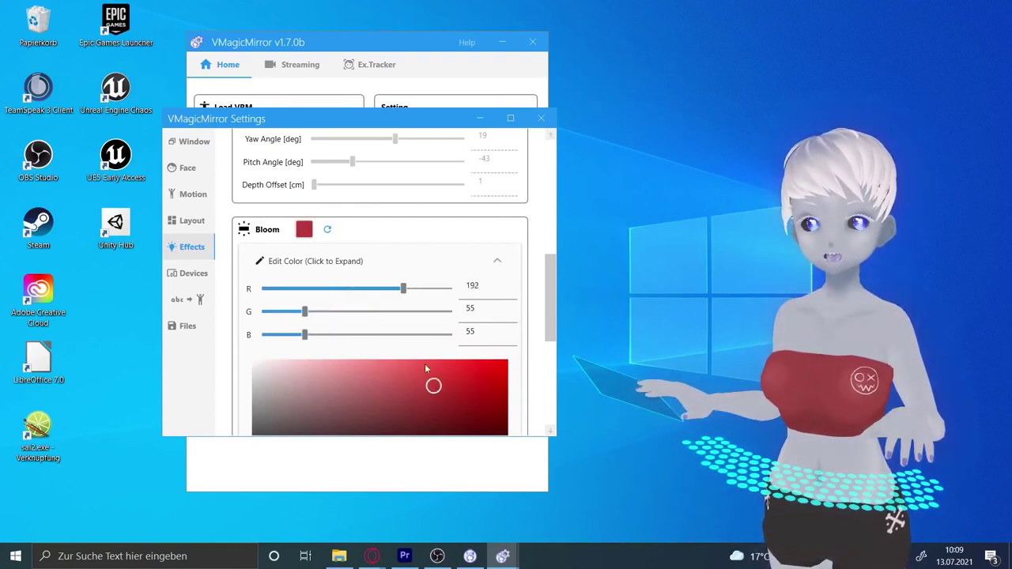
click(416, 261)
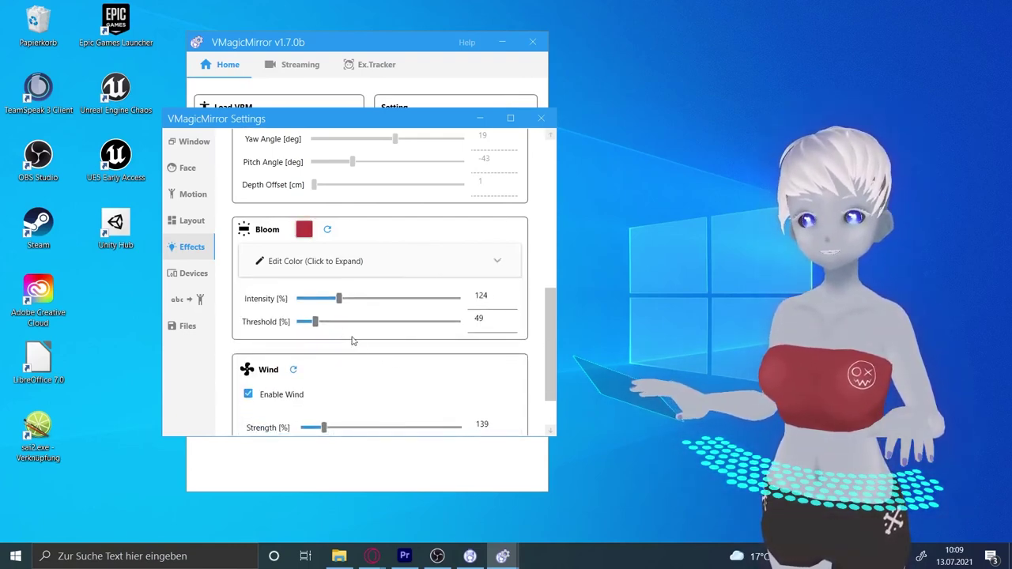
- Set the bloom color to near-white (249, 249, 249), cancel resetting the bloom category and collapse the color editor
click(316, 263)
click(254, 361)
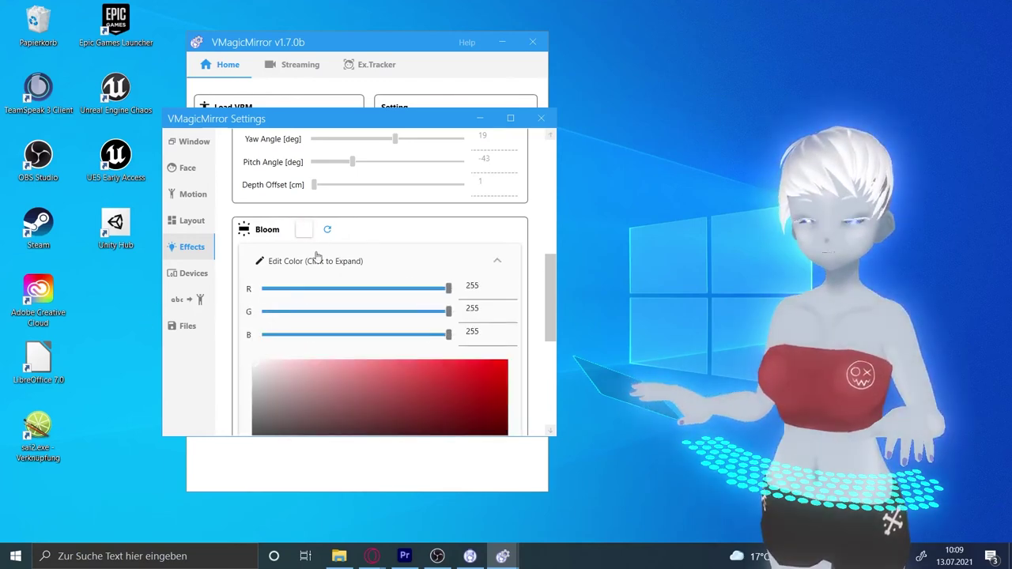
drag(256, 409, 223, 366)
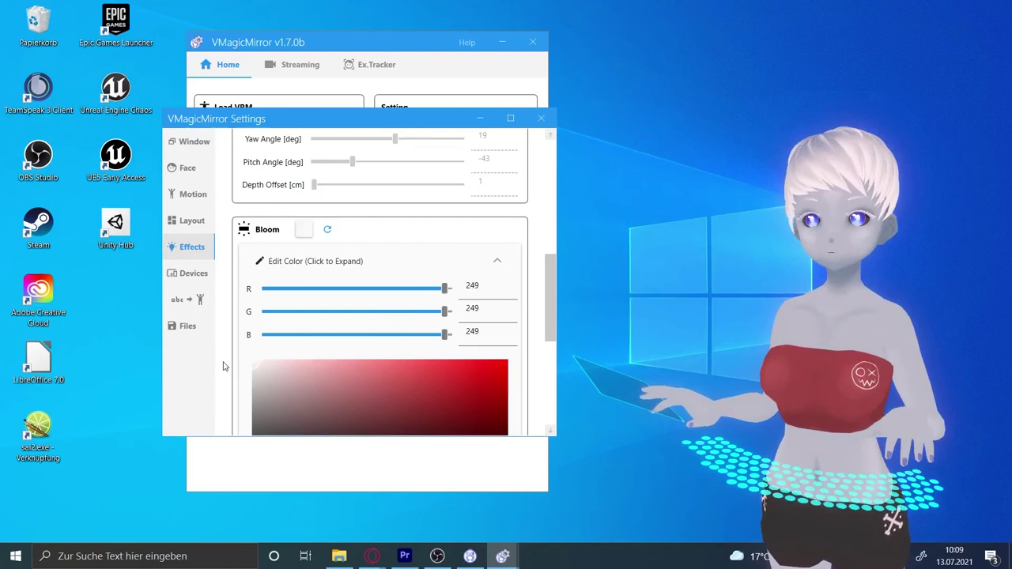
click(328, 228)
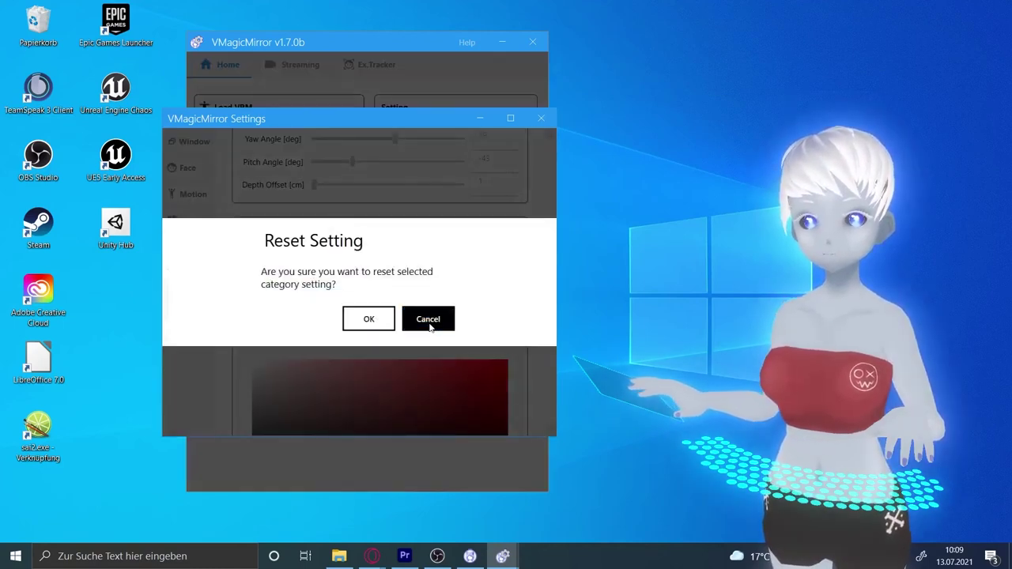
click(430, 326)
click(499, 263)
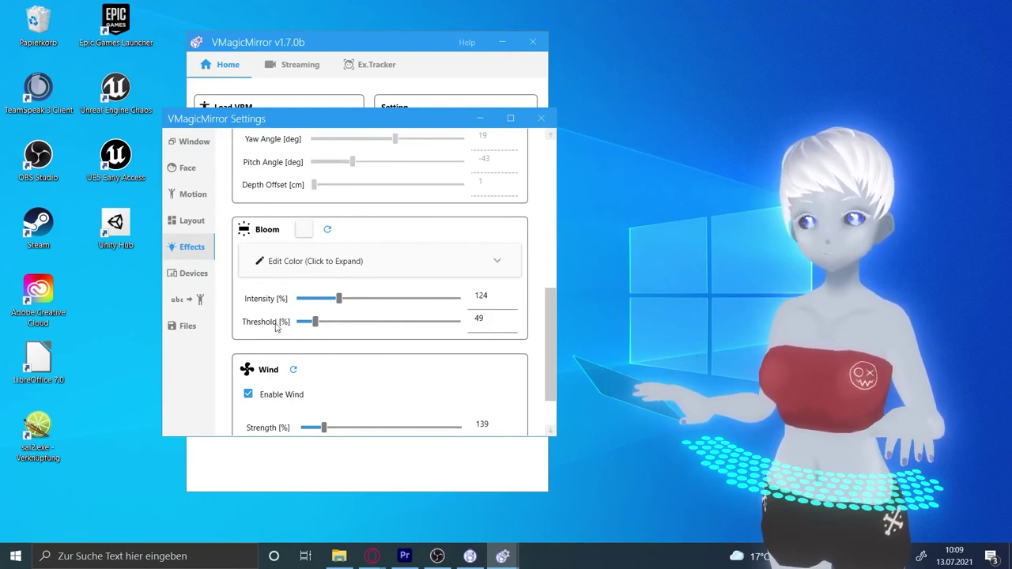
- Lower the bloom's threshold and intensity to 0%
drag(315, 322, 252, 326)
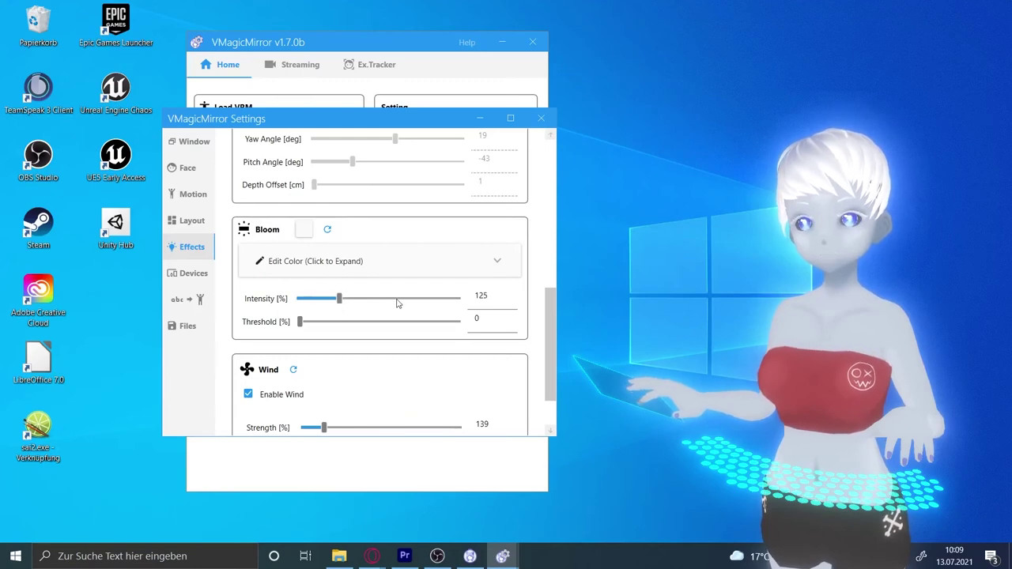
click(345, 304)
drag(343, 303, 298, 301)
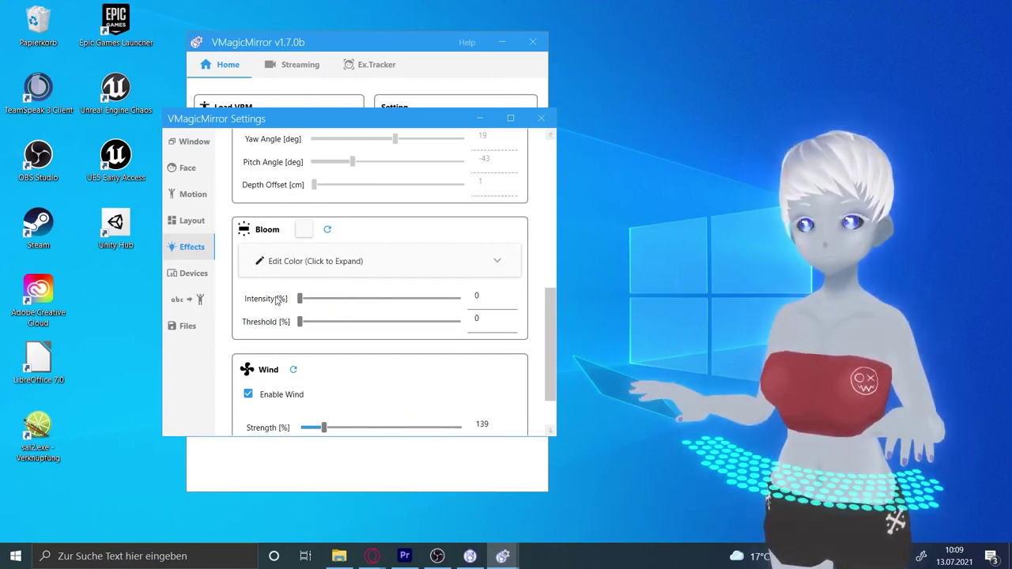
- Try a wind strength of 886%, and set the wind to strength 143%, fineness 87% and direction 166 degrees
scroll(372, 292, down, 2)
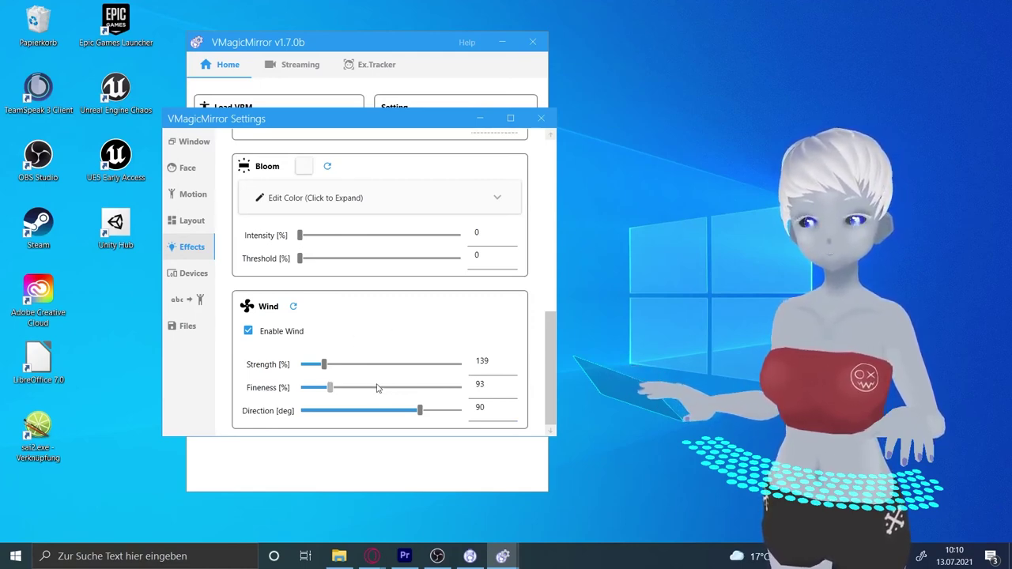
drag(325, 364, 442, 364)
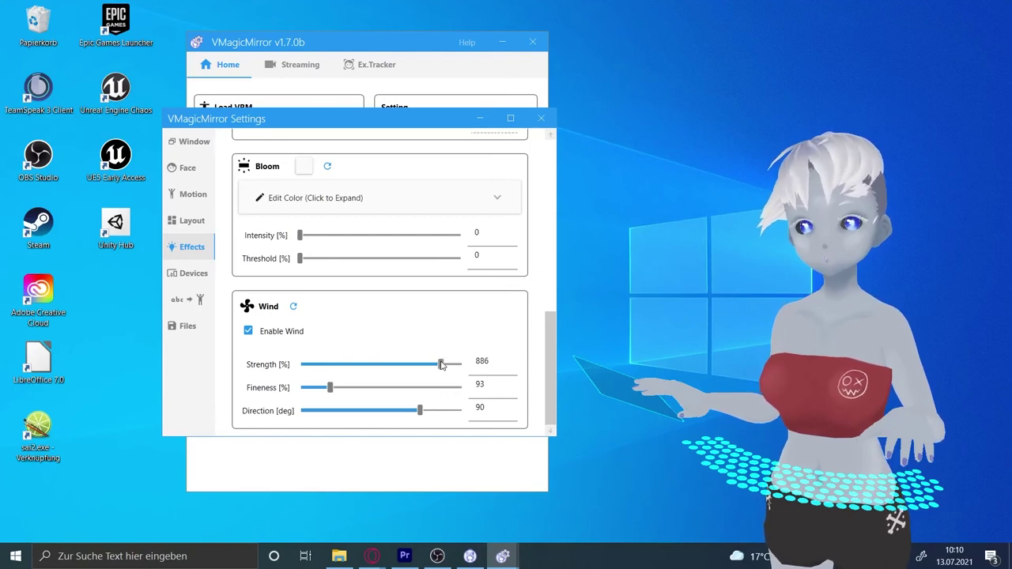
drag(442, 365, 323, 365)
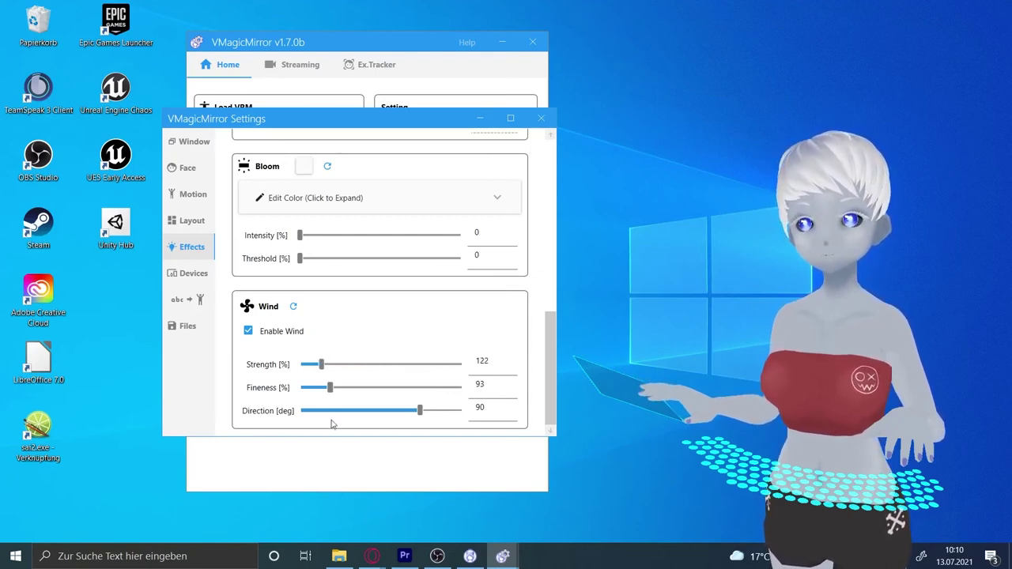
drag(341, 388, 393, 390)
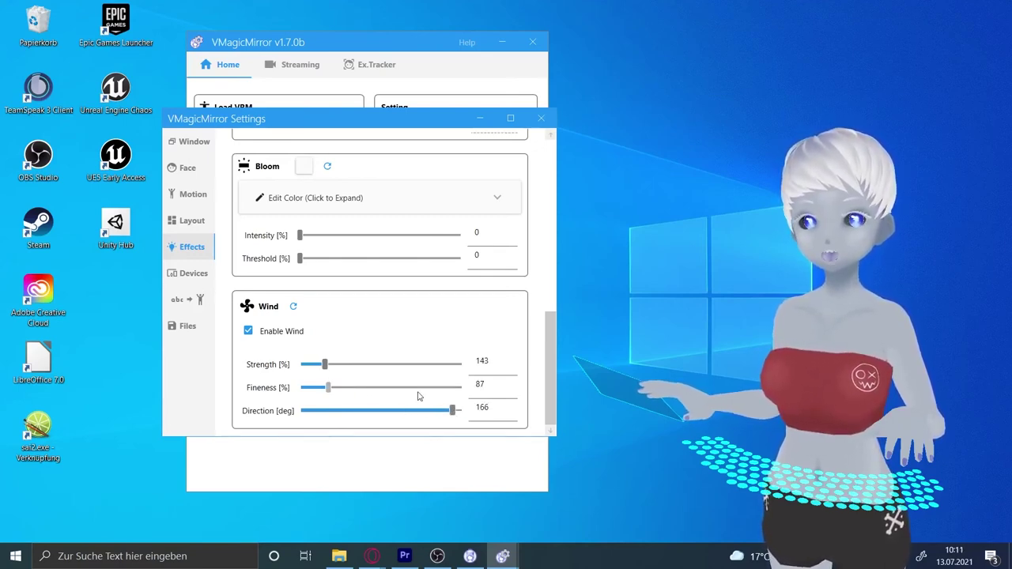
- Open the Devices settings and examine the gamepad and MIDI options
click(197, 274)
scroll(367, 286, down, 1)
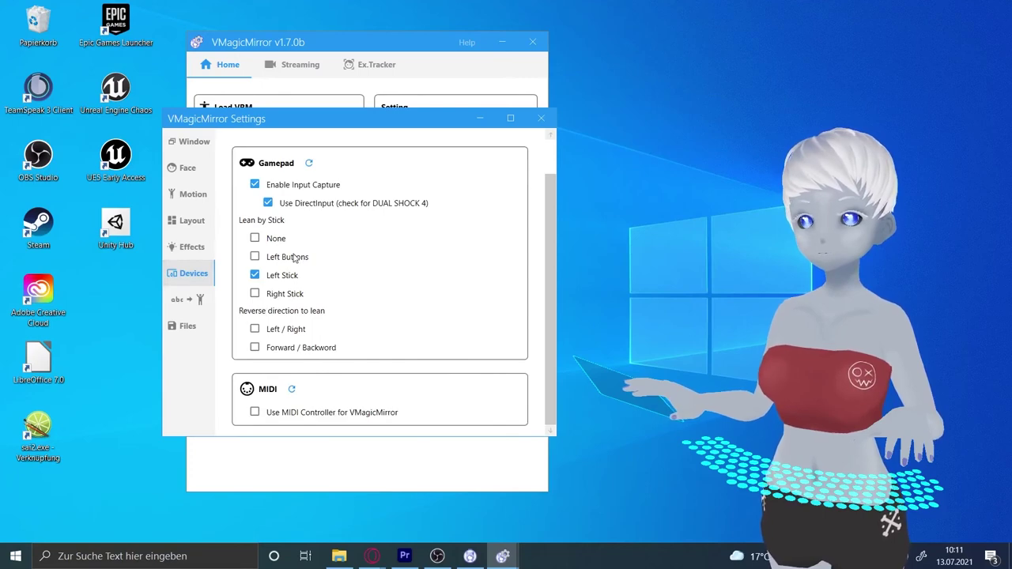
scroll(299, 260, up, 1)
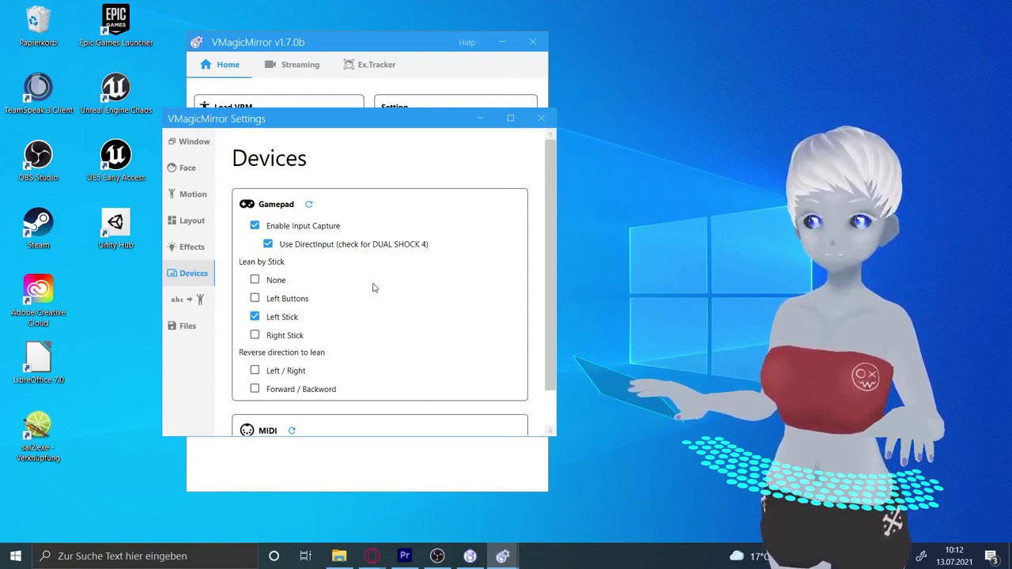
scroll(354, 281, down, 1)
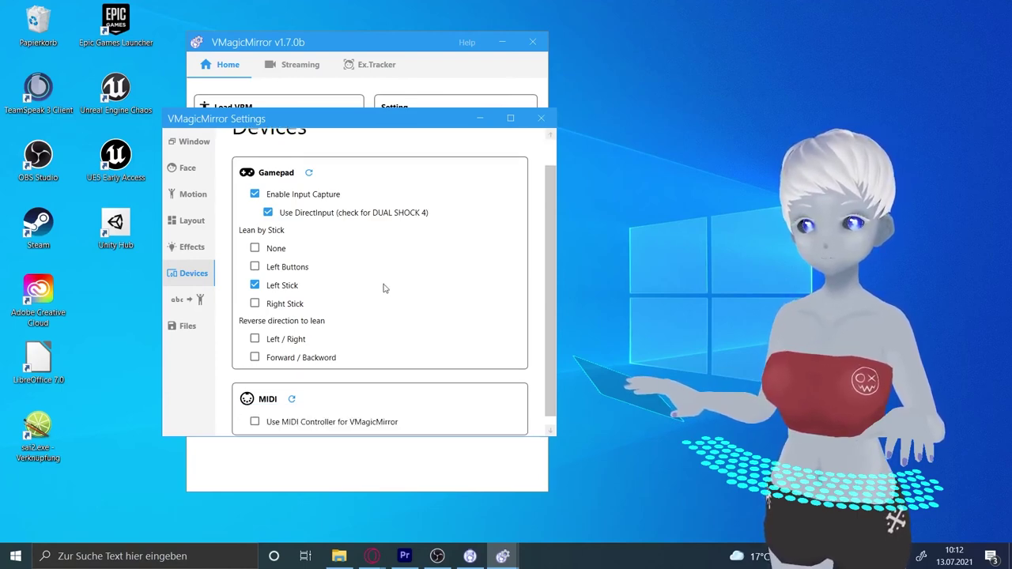
scroll(356, 284, up, 1)
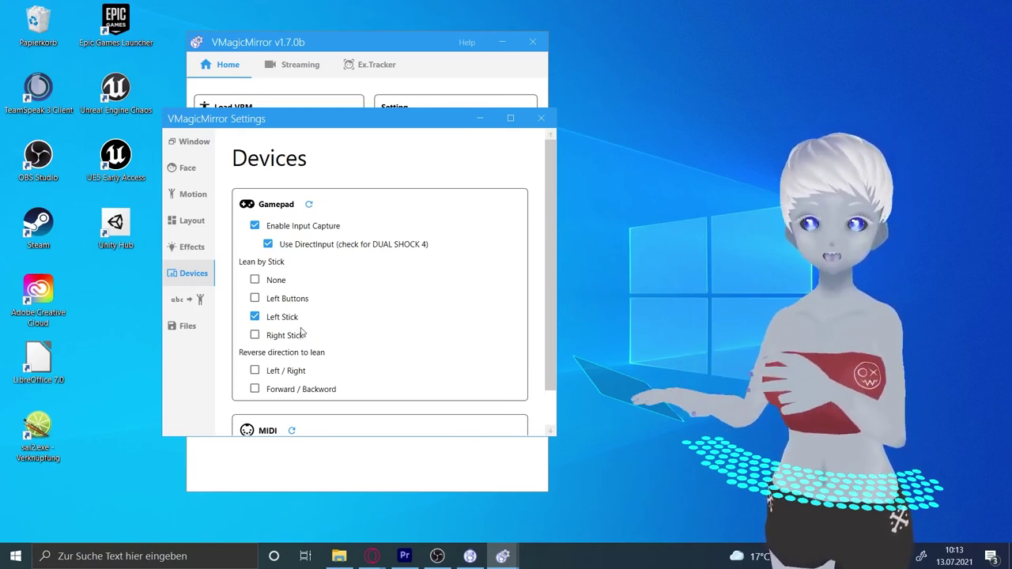
- Try leaning the avatar by Right Stick and by Left Buttons, and return the gamepad lean option to Left Stick
click(290, 336)
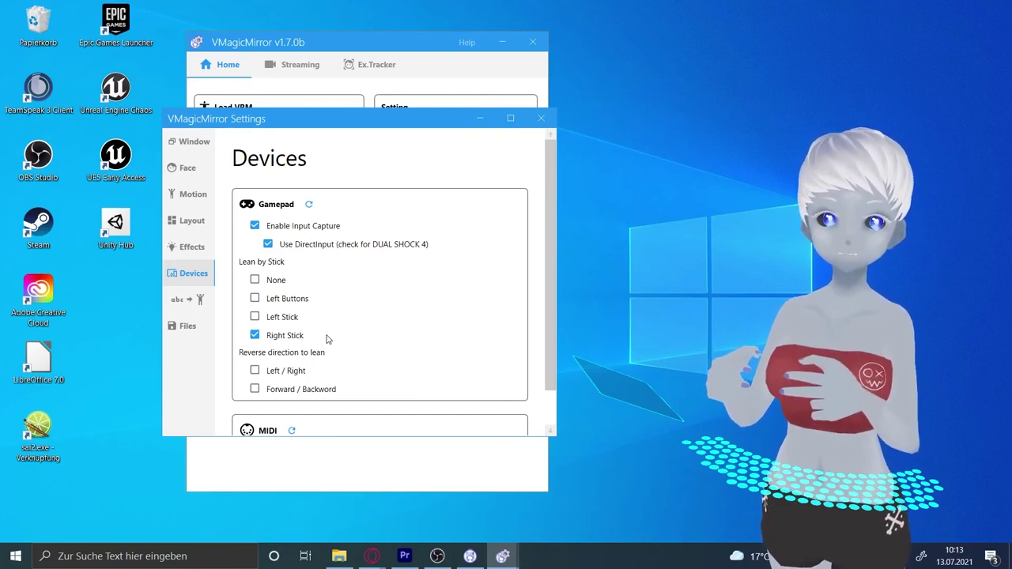
click(294, 301)
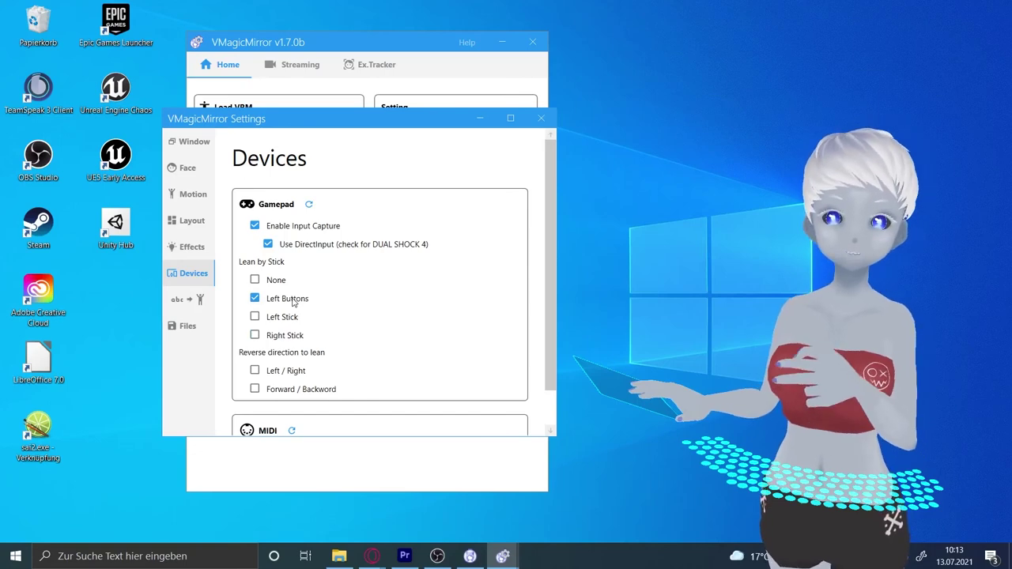
click(288, 318)
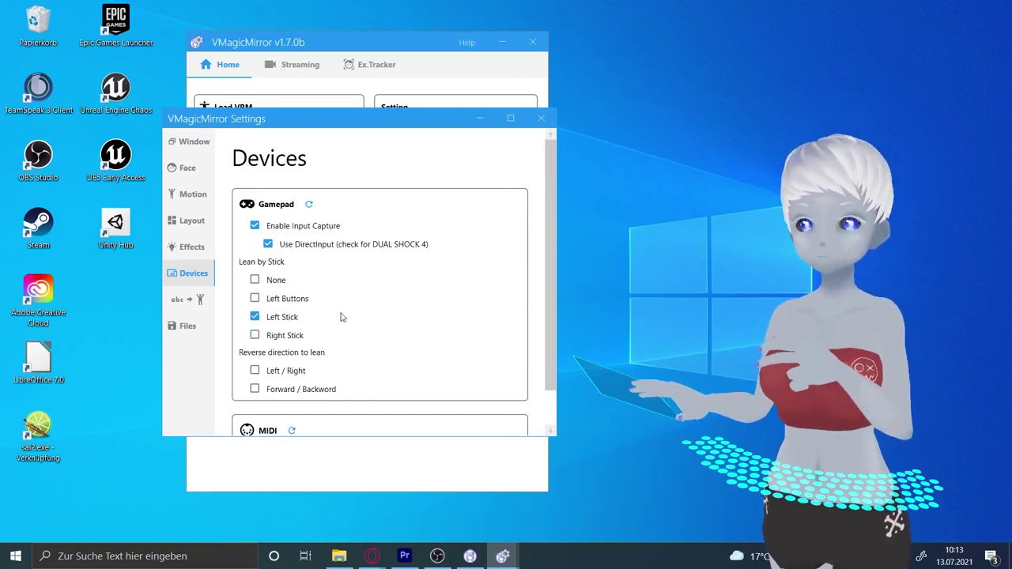
- Try reversing the Left / Right and Forward / Backword lean directions, turn both off, and try the MIDI controller option
scroll(339, 318, down, 1)
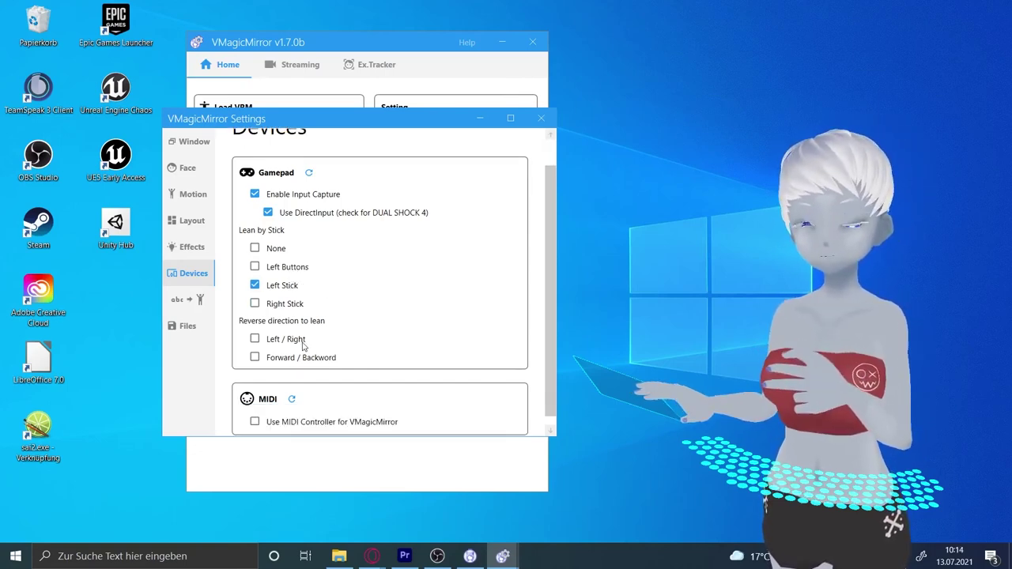
click(255, 339)
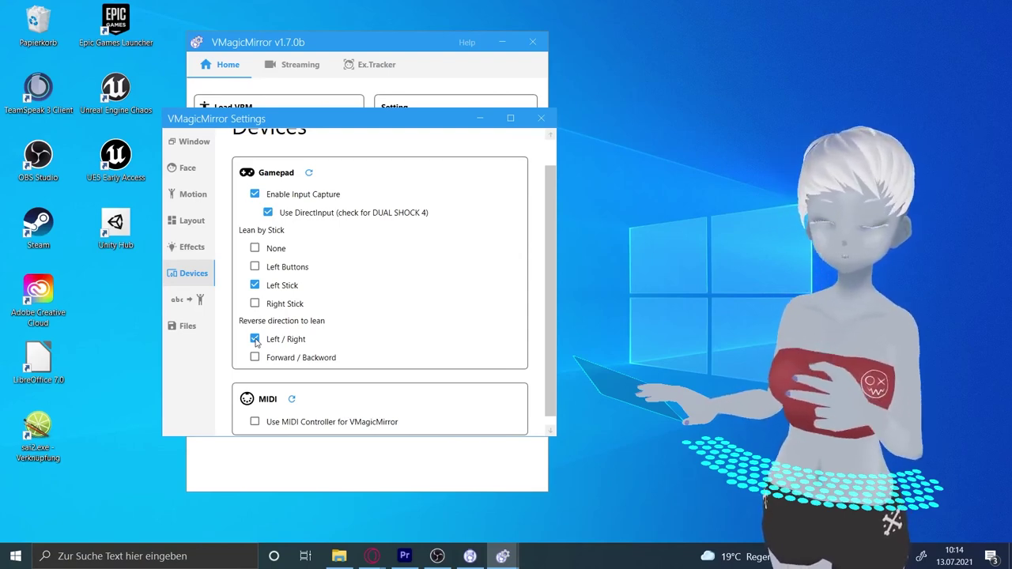
click(255, 357)
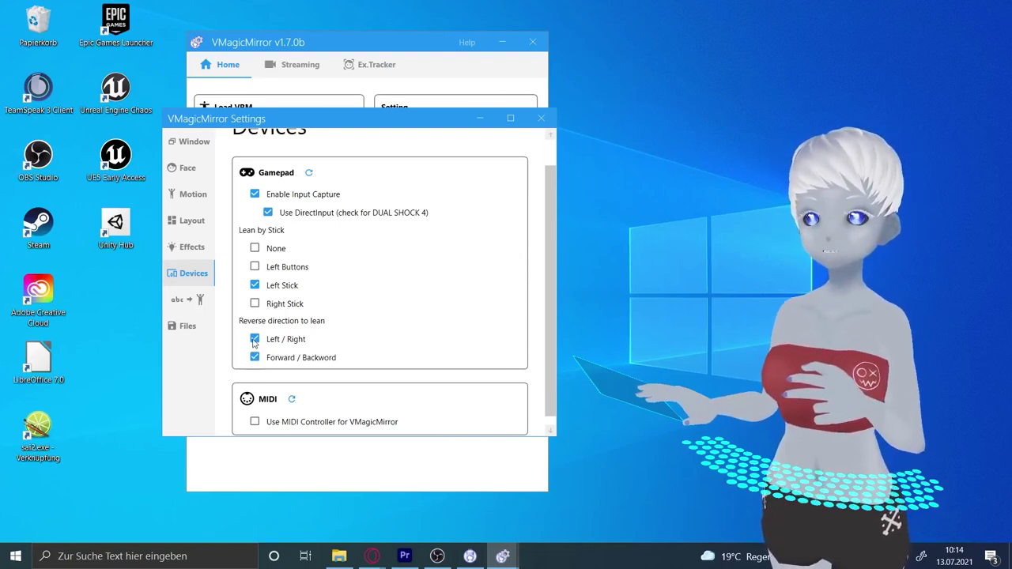
click(255, 339)
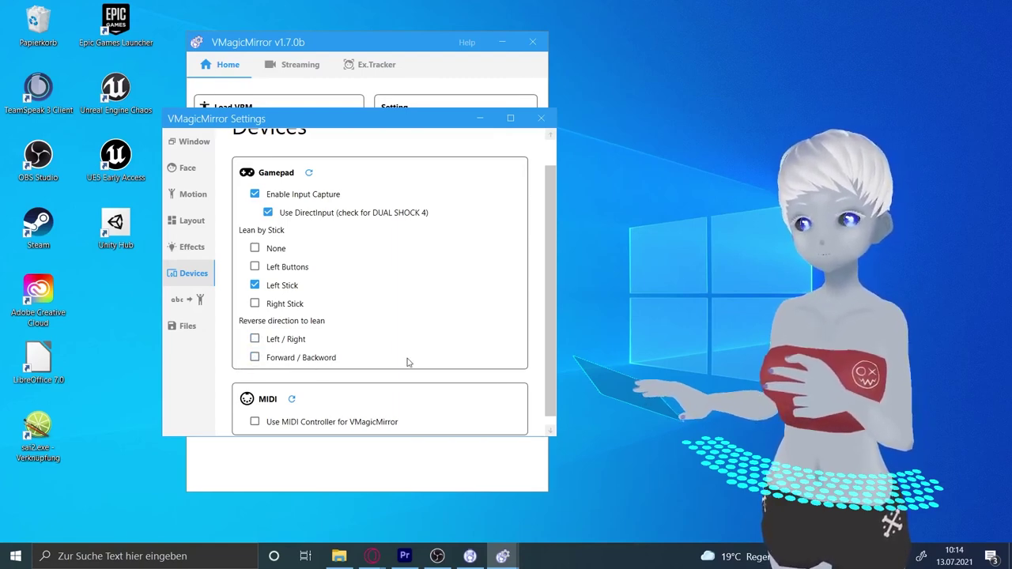
scroll(406, 361, down, 1)
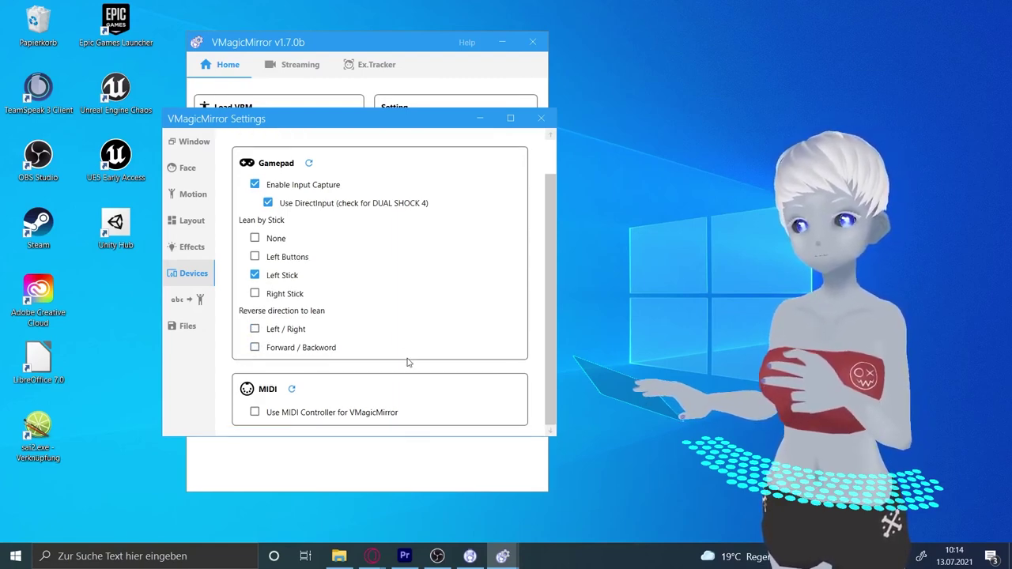
click(255, 412)
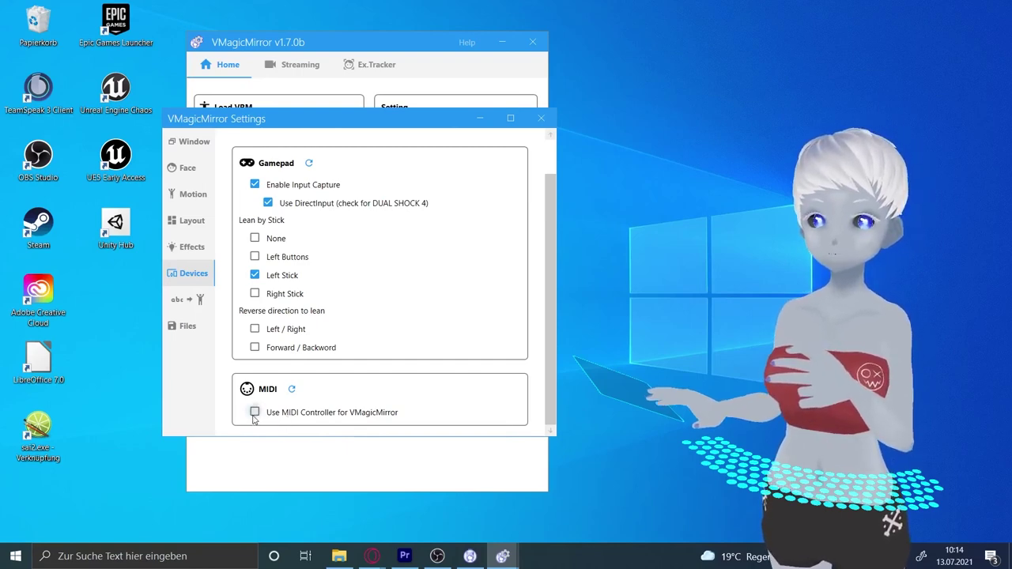
- Open the Word to Motion settings, review the word list and add a new item at its end
scroll(254, 416, down, 5)
scroll(215, 301, up, 1)
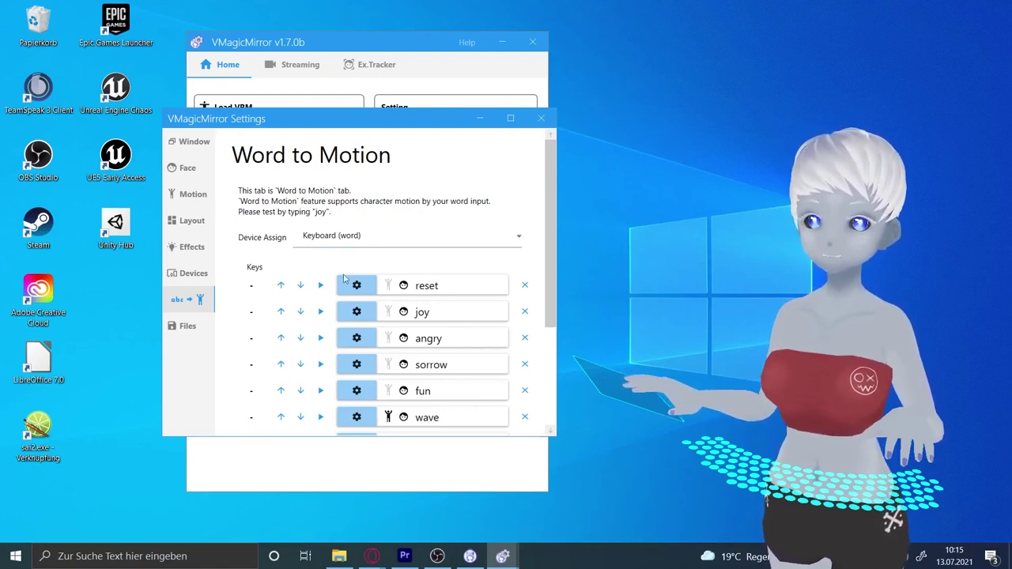
scroll(397, 250, down, 2)
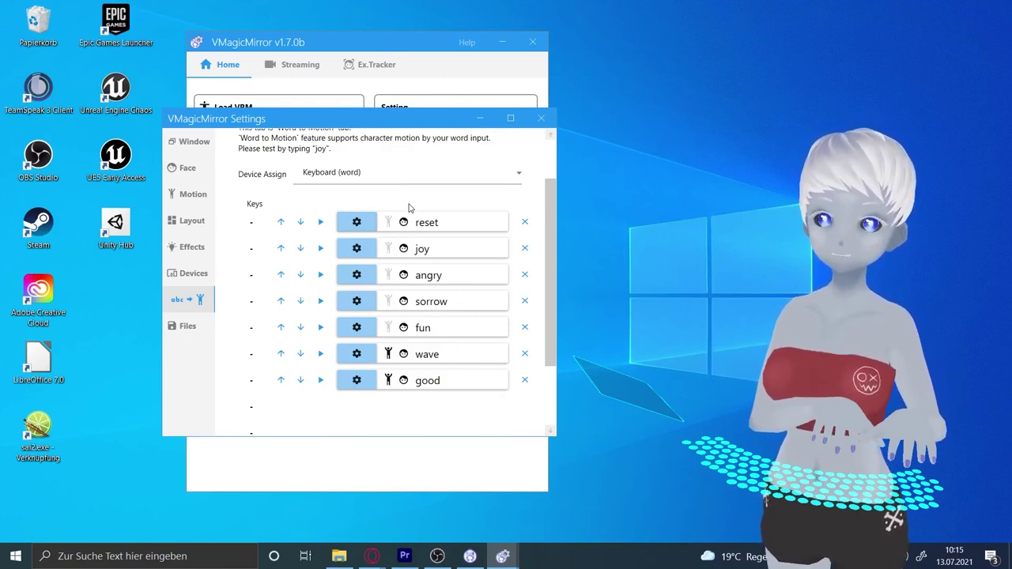
scroll(365, 303, down, 2)
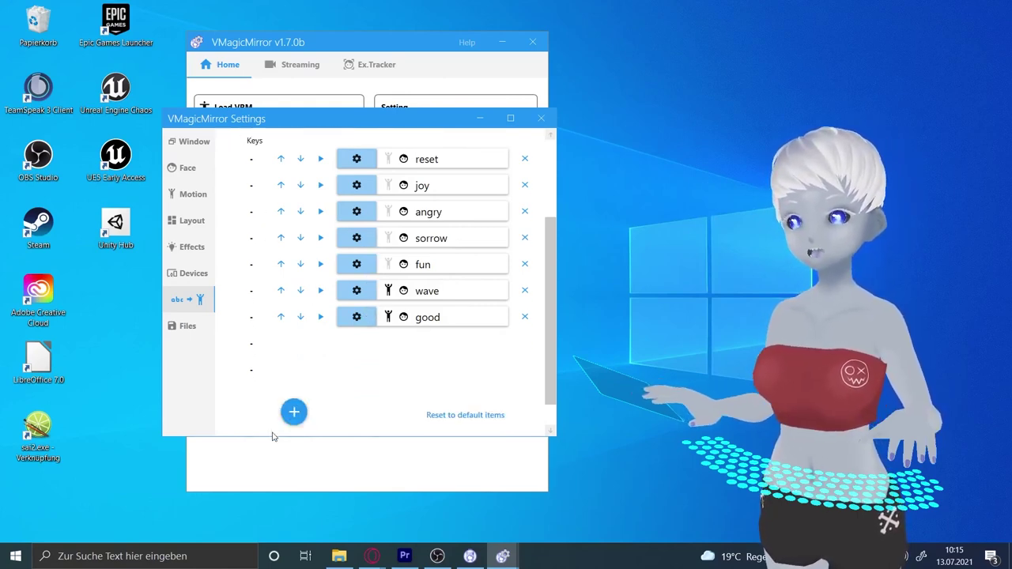
click(294, 412)
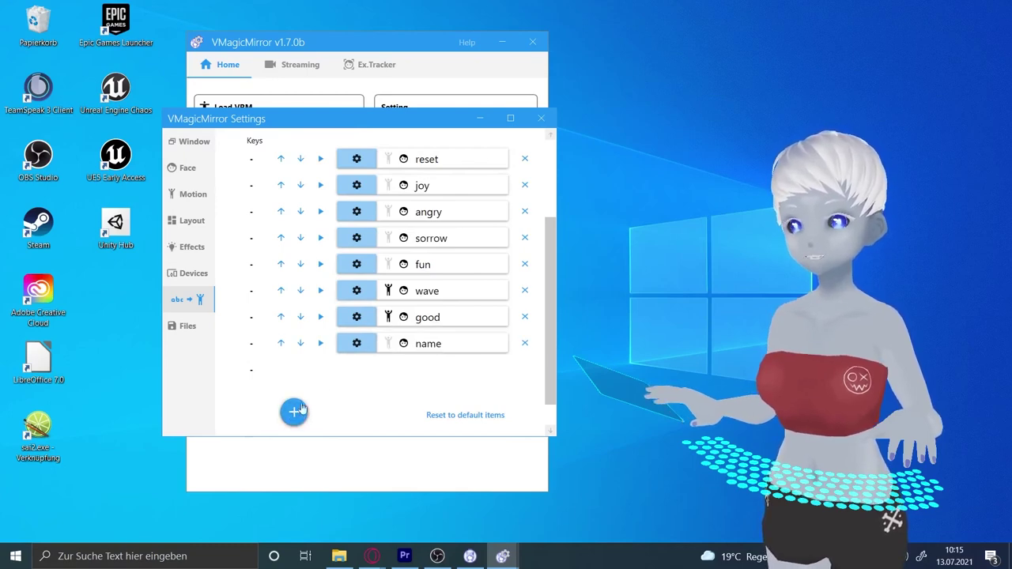
scroll(520, 345, down, 1)
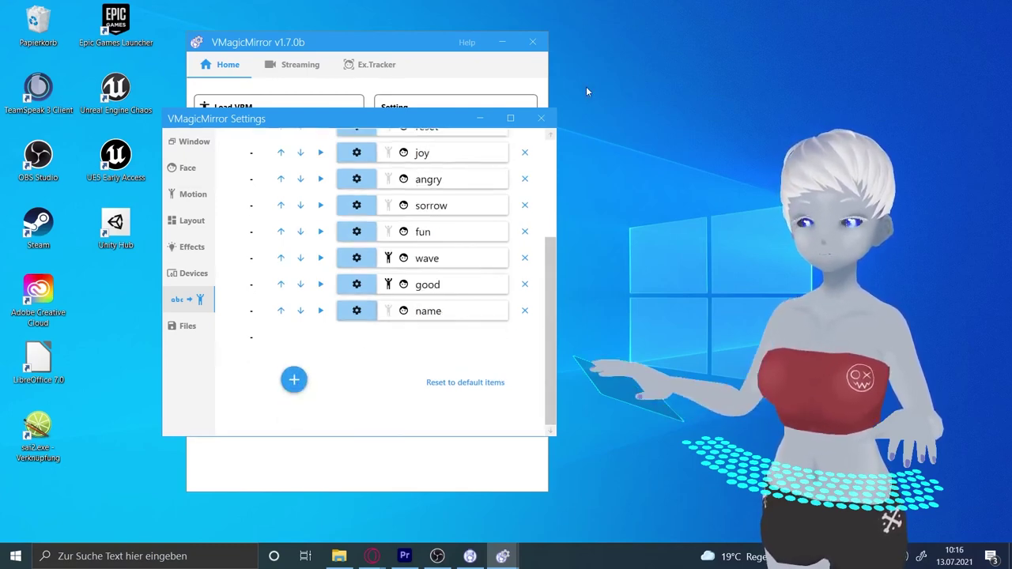
- Edit the new word item: set its Joy blendshape to 0 and avatar-specific Suppriced blendshape to 100, and rename the word as sus
click(357, 311)
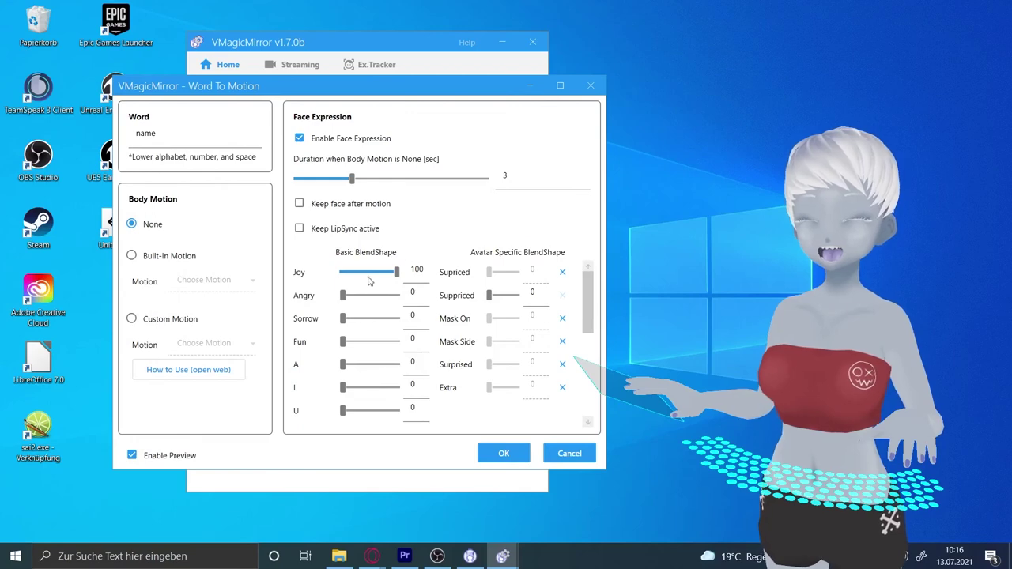
drag(396, 273, 337, 272)
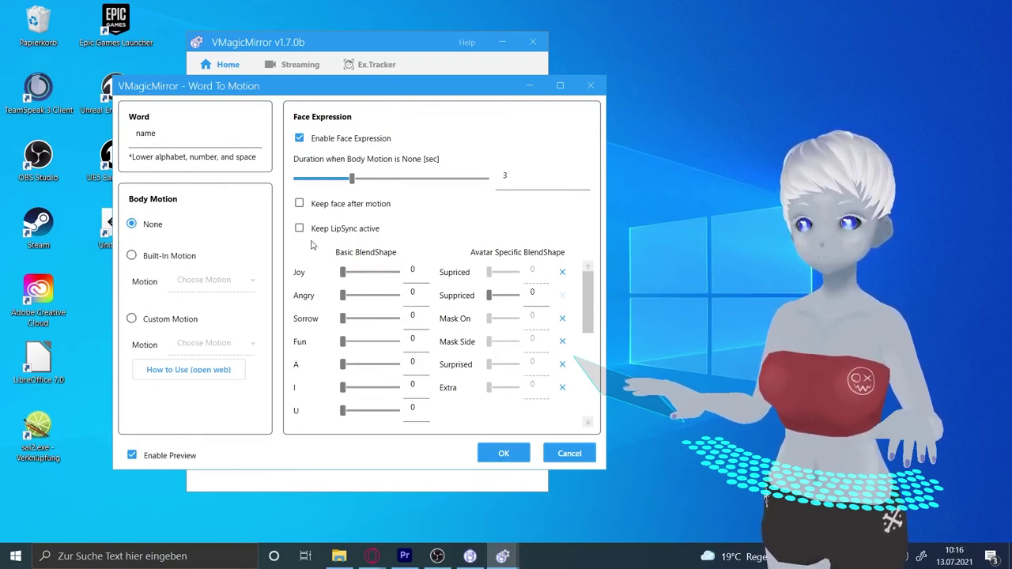
drag(503, 295, 546, 300)
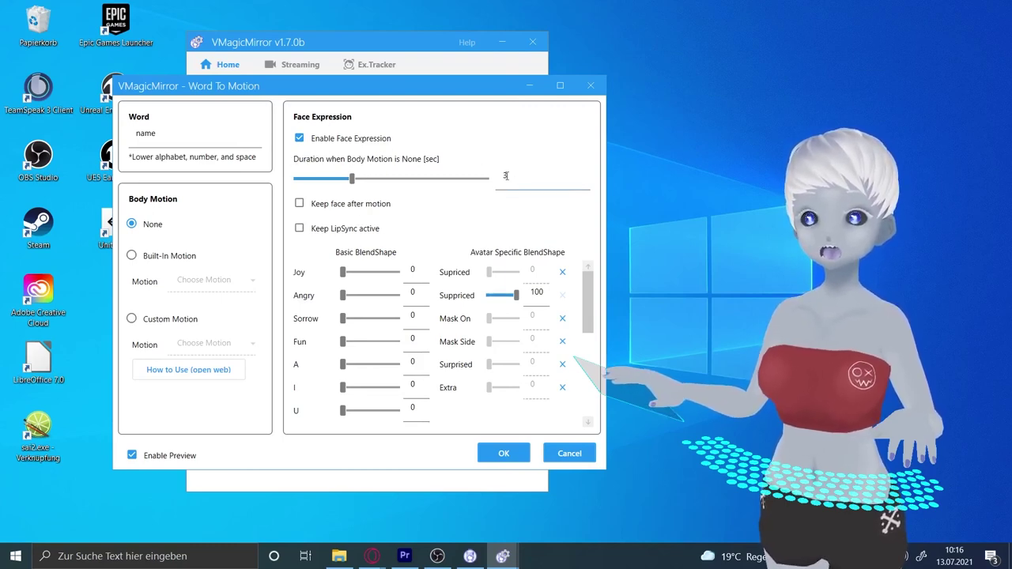
drag(158, 133, 130, 135)
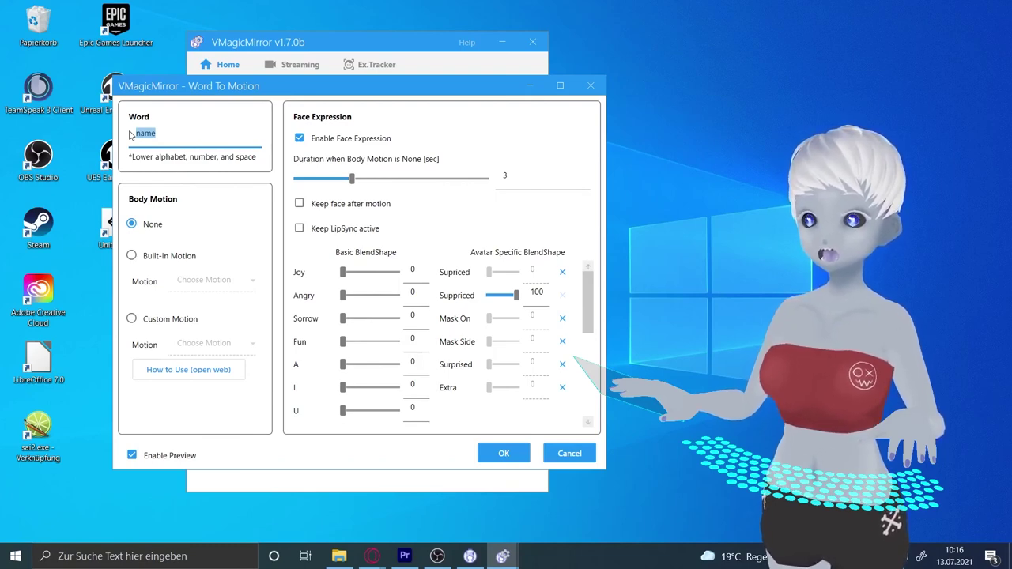
text(sus)
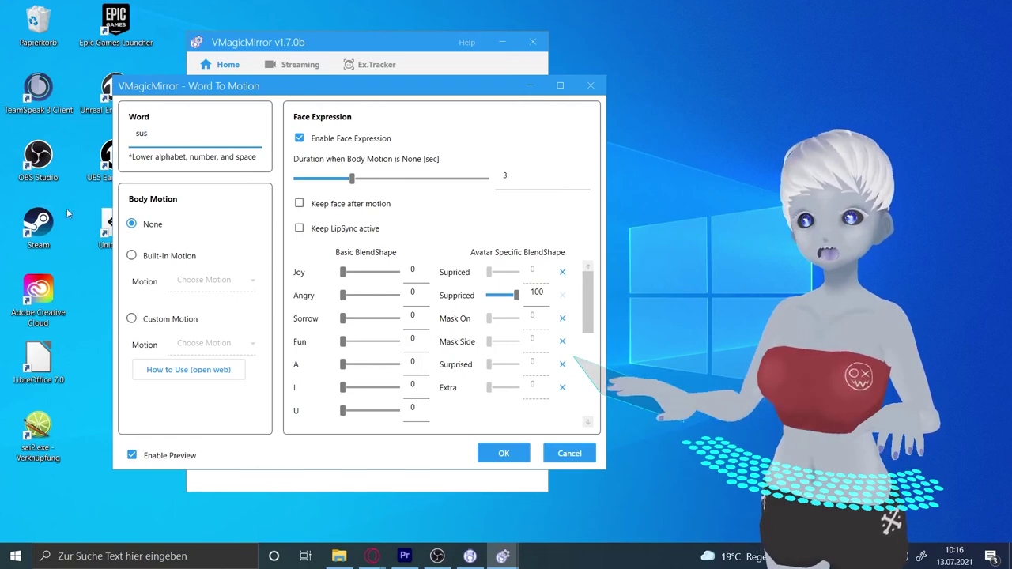
- Assign the built-in body motion Rokuro to the sus item and save the item
click(156, 227)
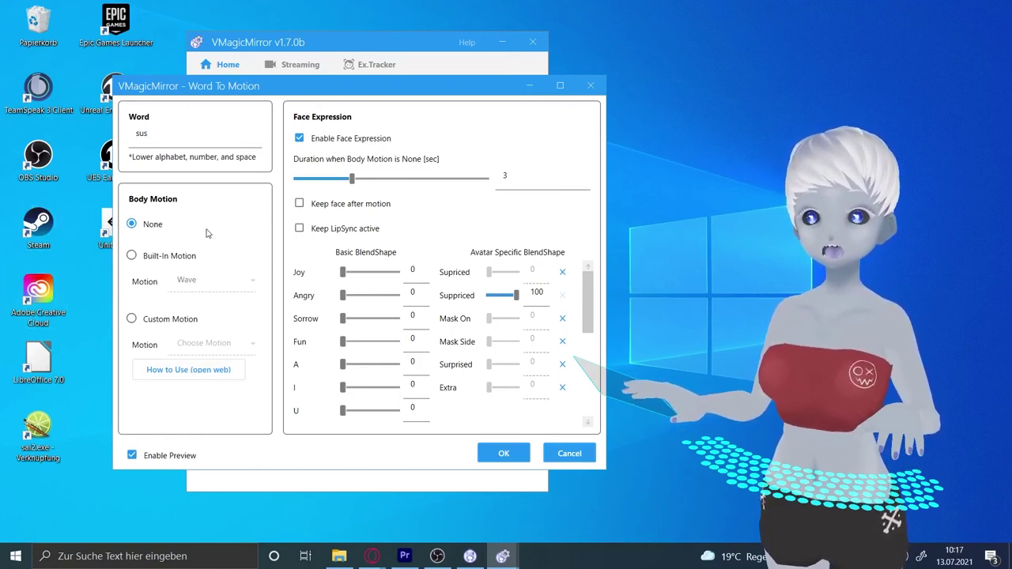
click(135, 258)
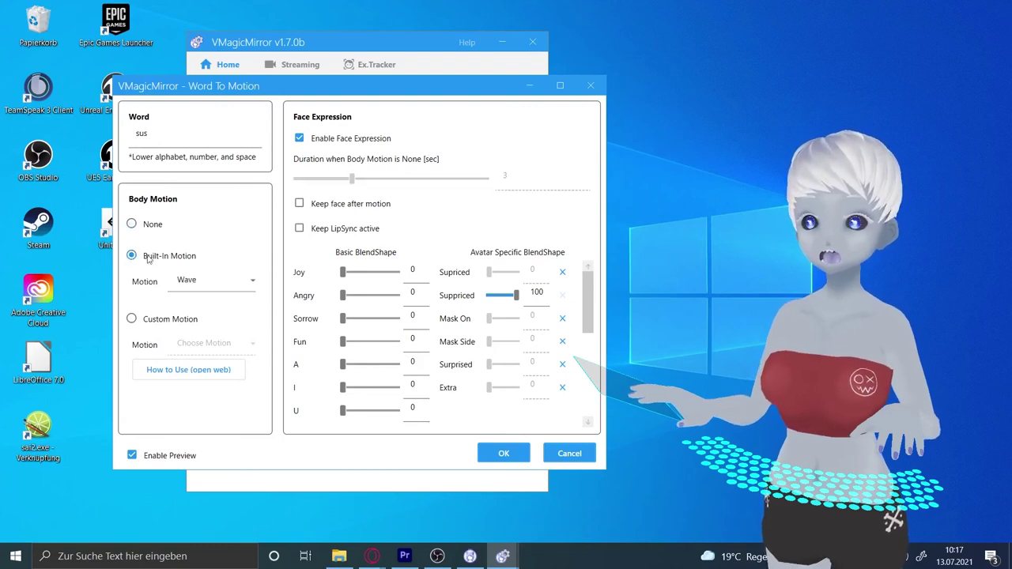
click(227, 286)
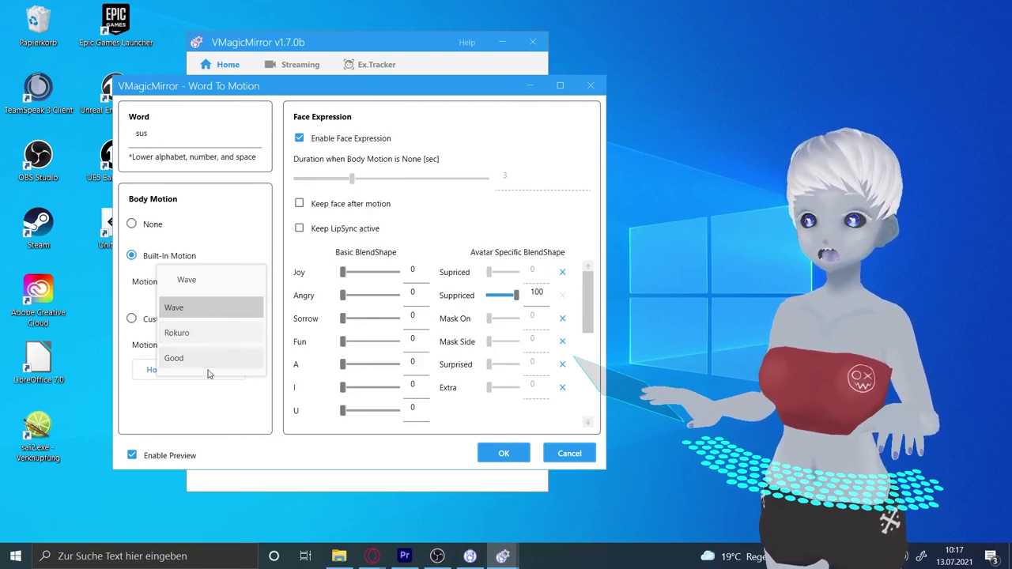
click(210, 336)
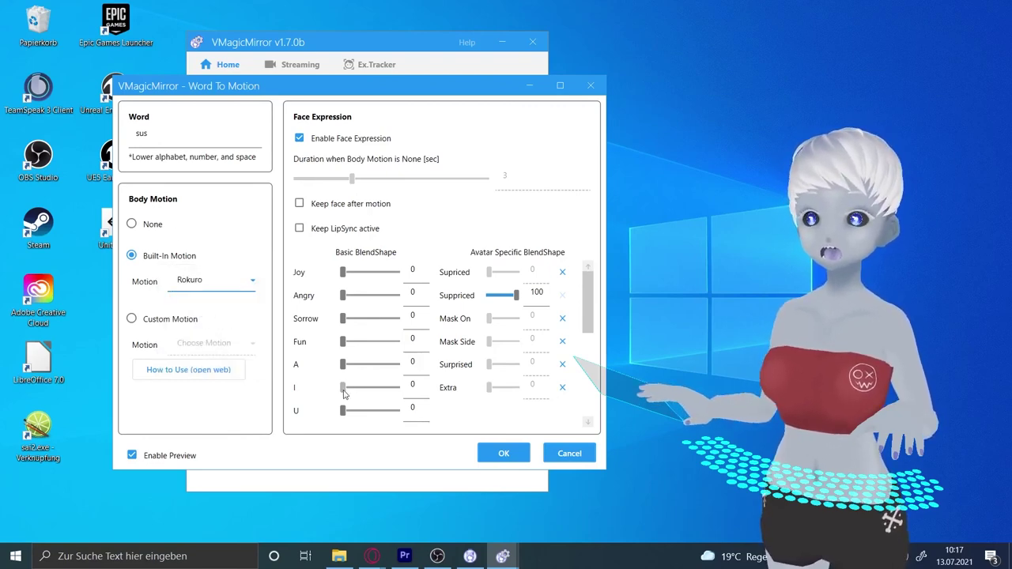
click(509, 457)
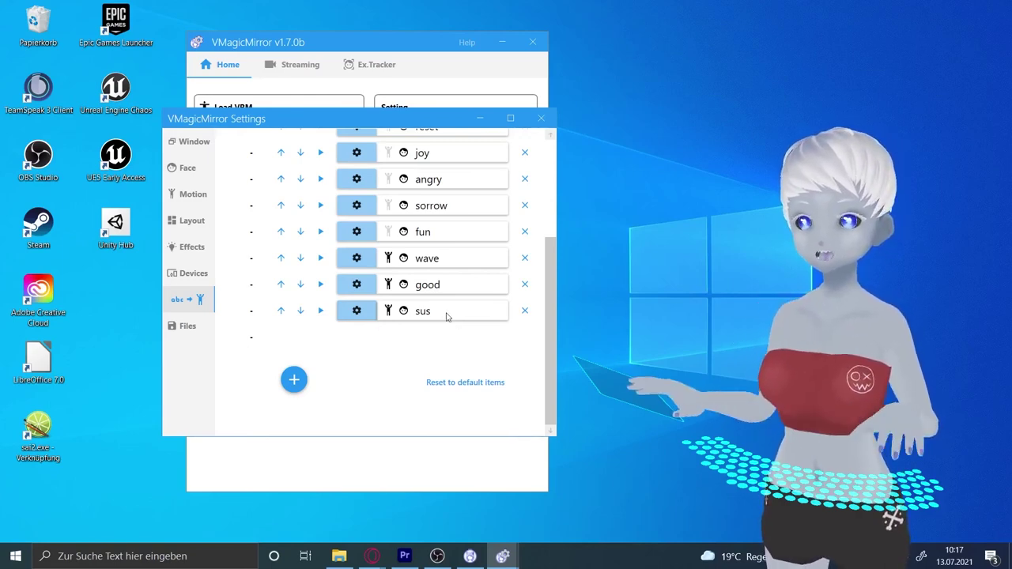
- Reopen the sus item, review the built-in motion choices, change its body motion to None and save it
click(362, 319)
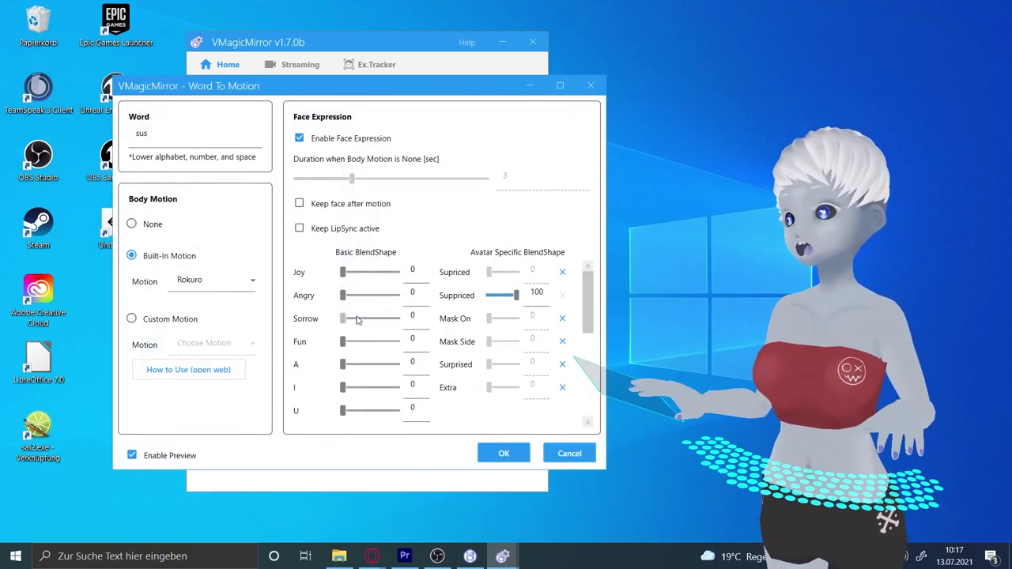
click(226, 280)
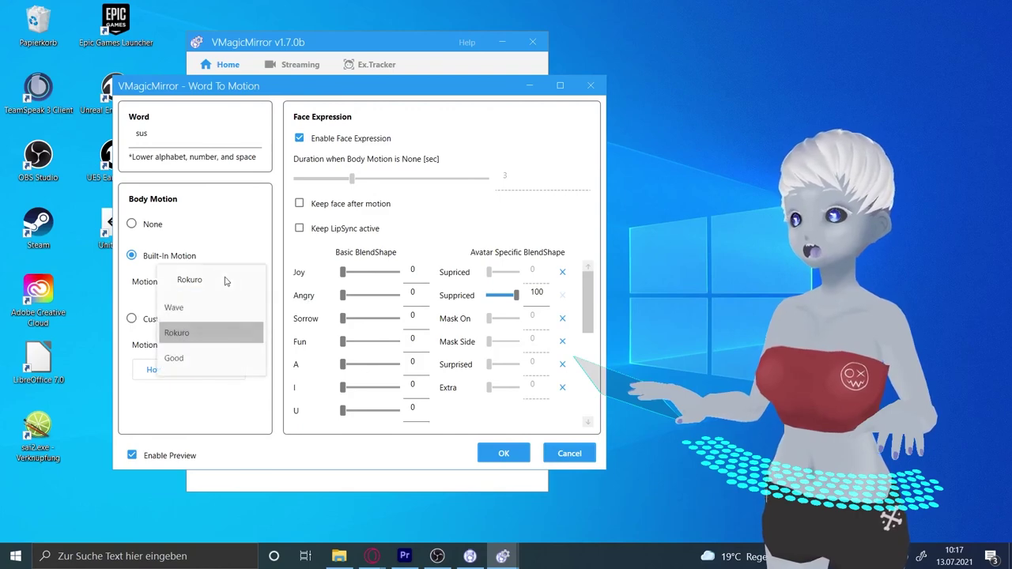
click(149, 267)
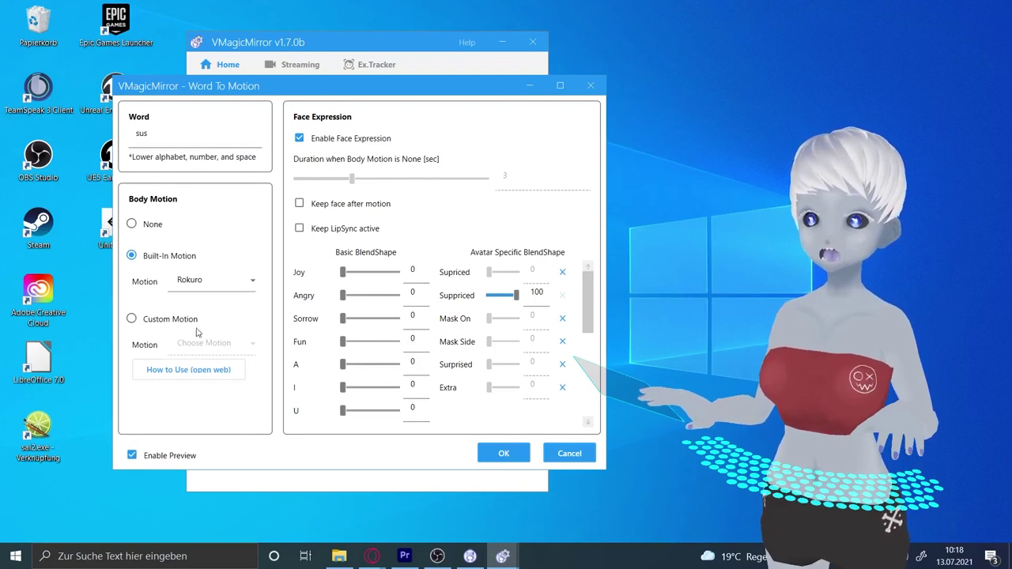
click(133, 225)
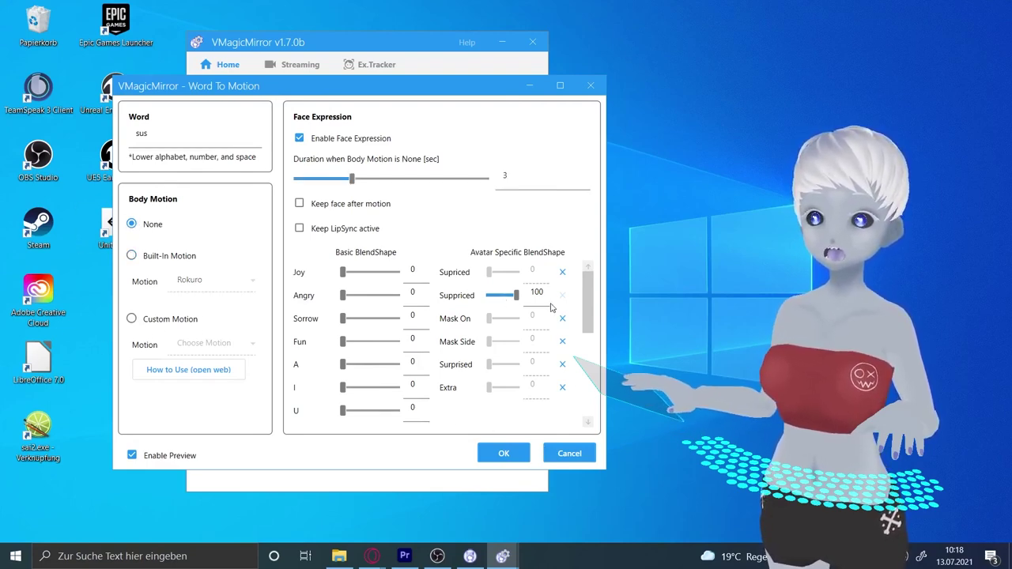
click(503, 456)
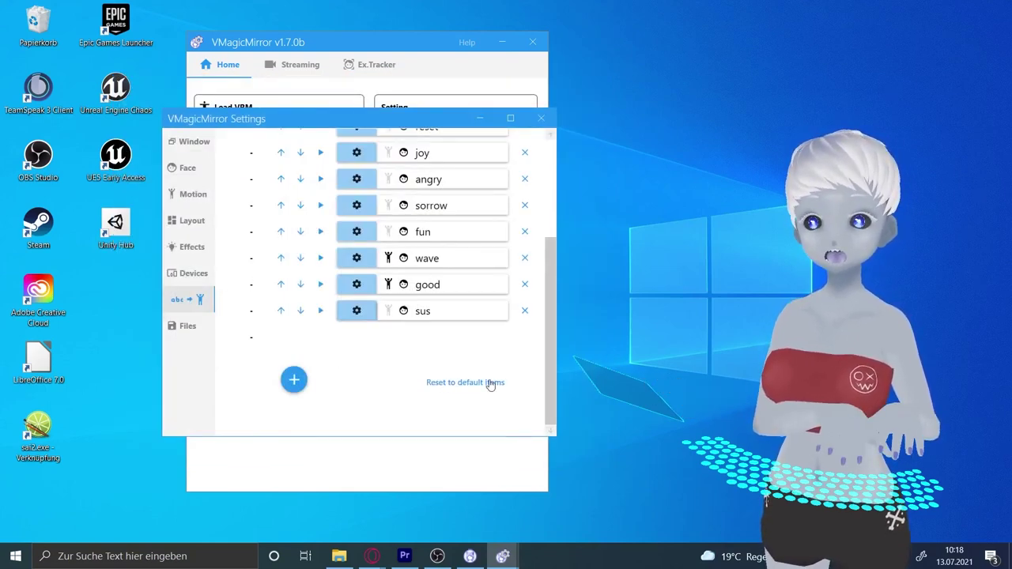
- Try Keyboard (num 0-8) as the Word to Motion device and test the item assigned to number 6
scroll(443, 339, up, 3)
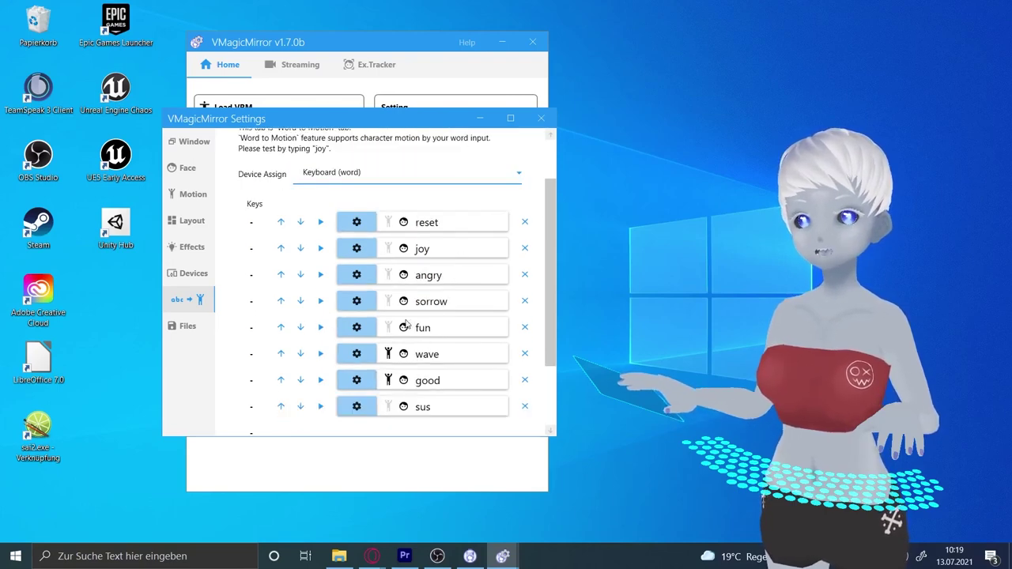
click(380, 179)
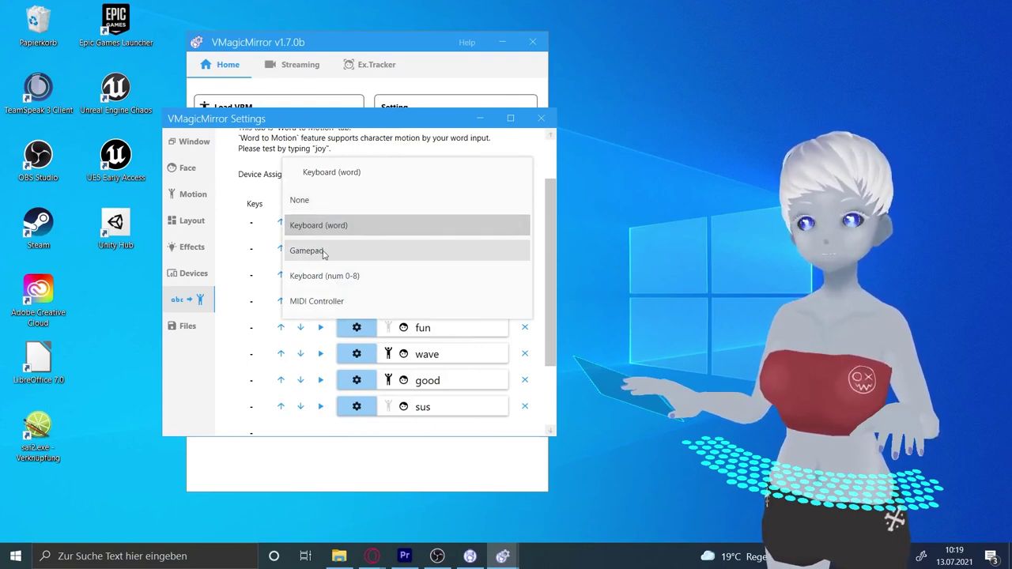
click(380, 280)
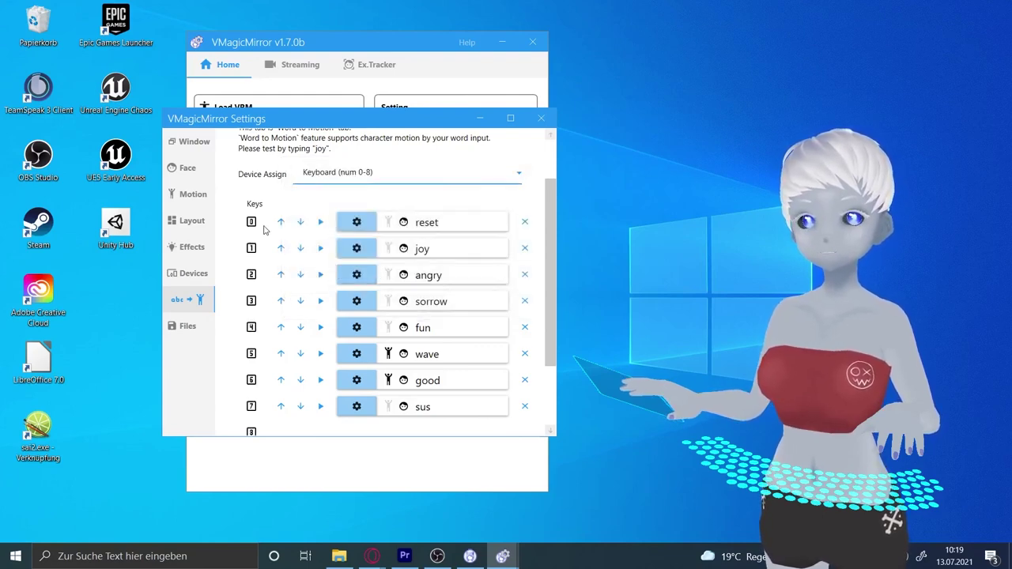
key(6)
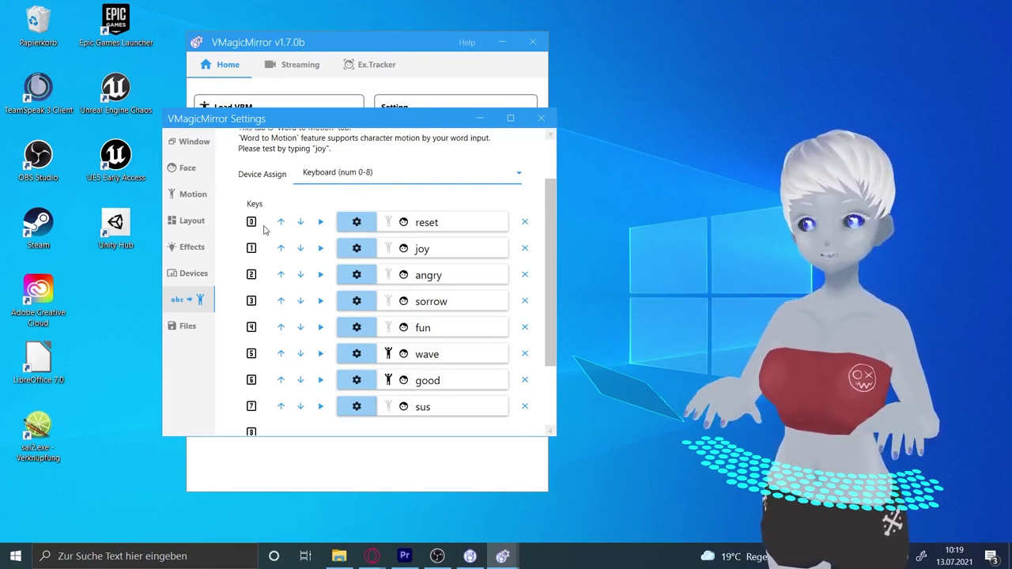
- Try MIDI Controller as the Word to Motion device, and return the device assignment to Keyboard (word)
click(317, 172)
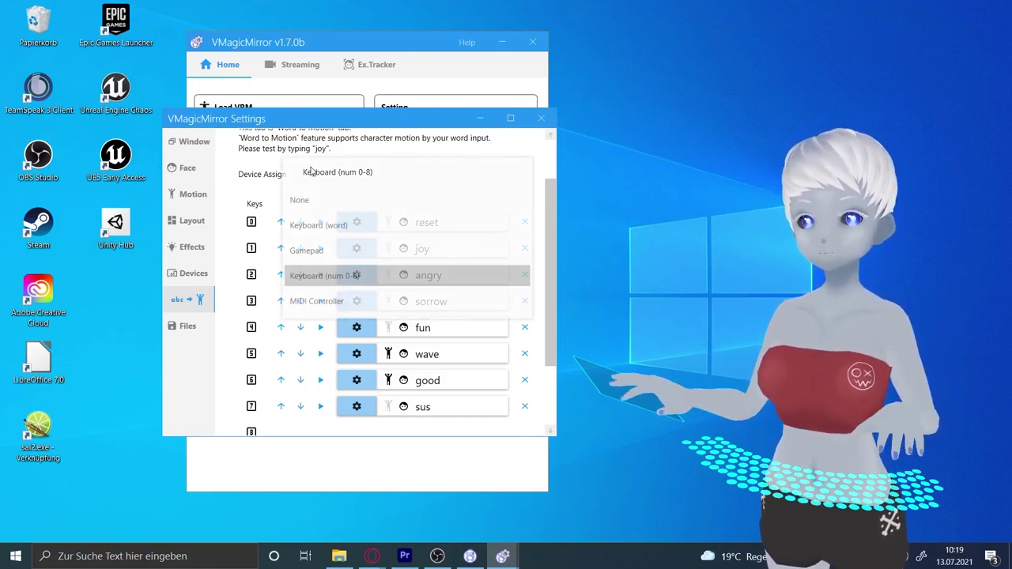
click(332, 300)
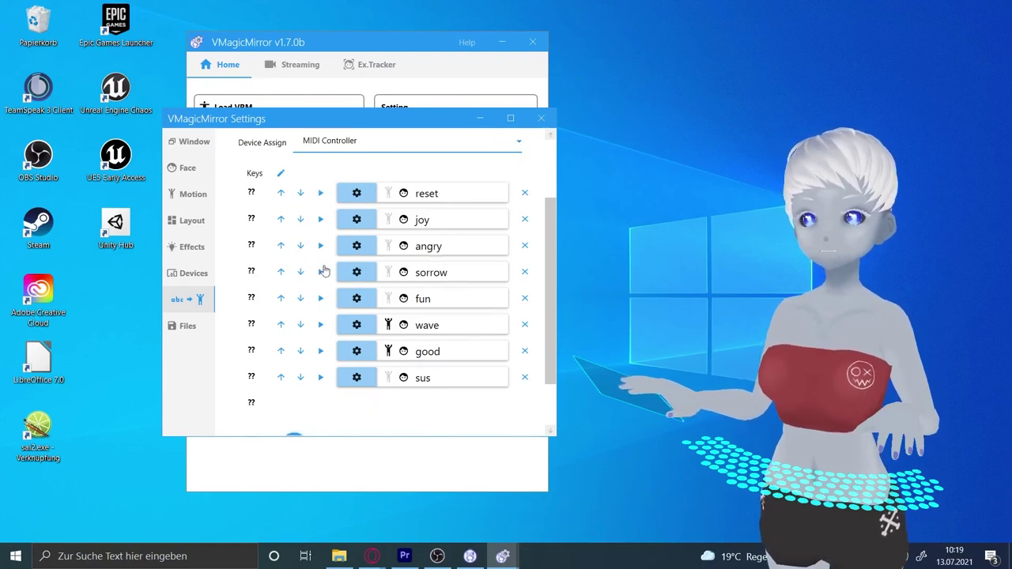
click(378, 141)
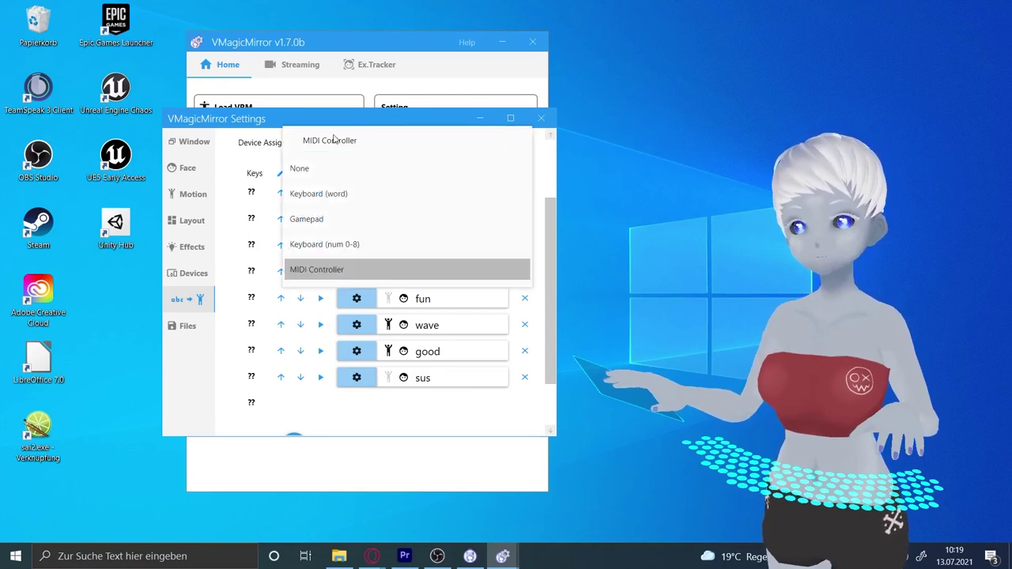
click(310, 195)
scroll(312, 234, down, 2)
scroll(312, 233, up, 2)
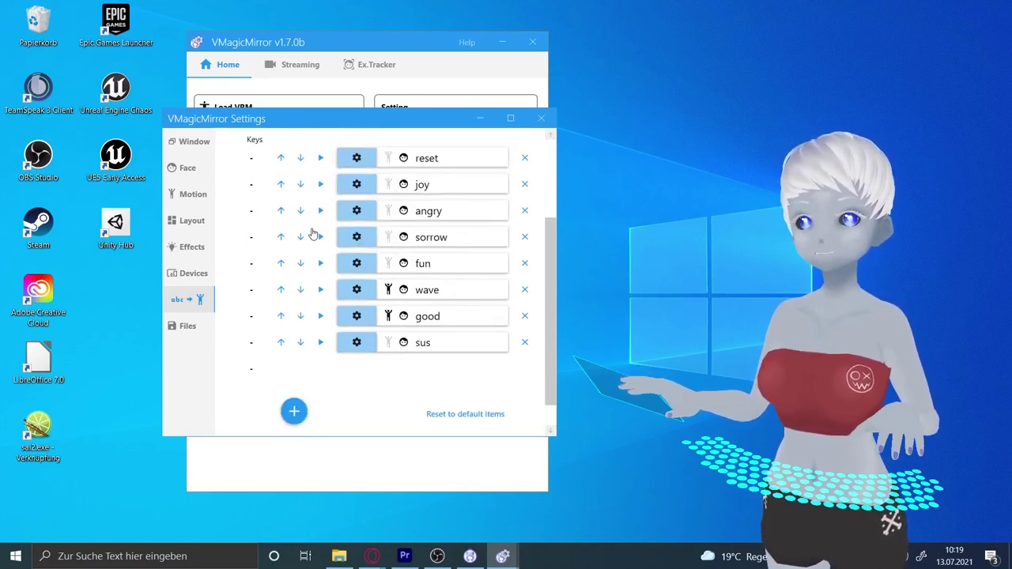
- Shift the settings window slightly and open the Files settings to view the Automation options
drag(312, 119, 300, 131)
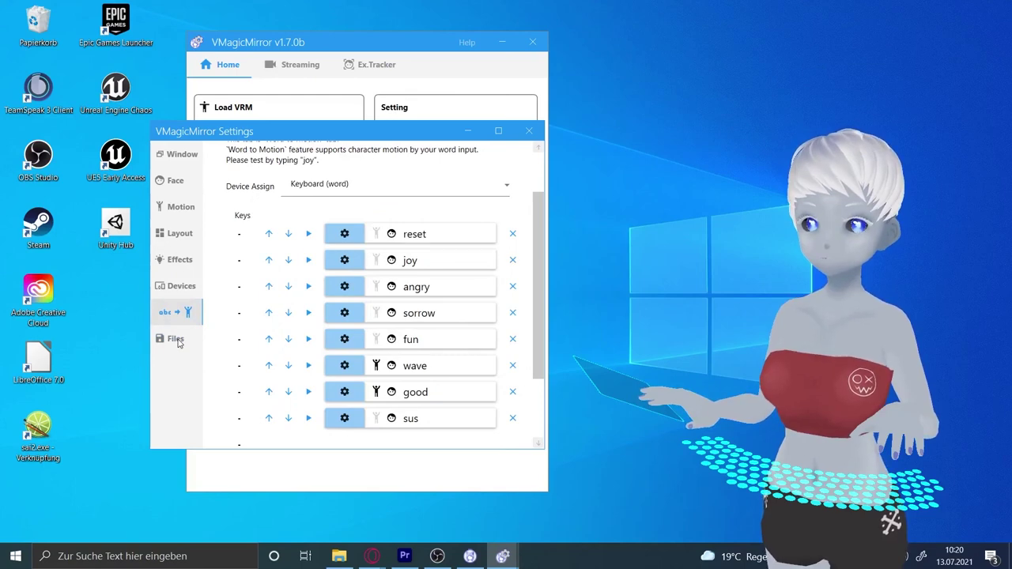
click(176, 340)
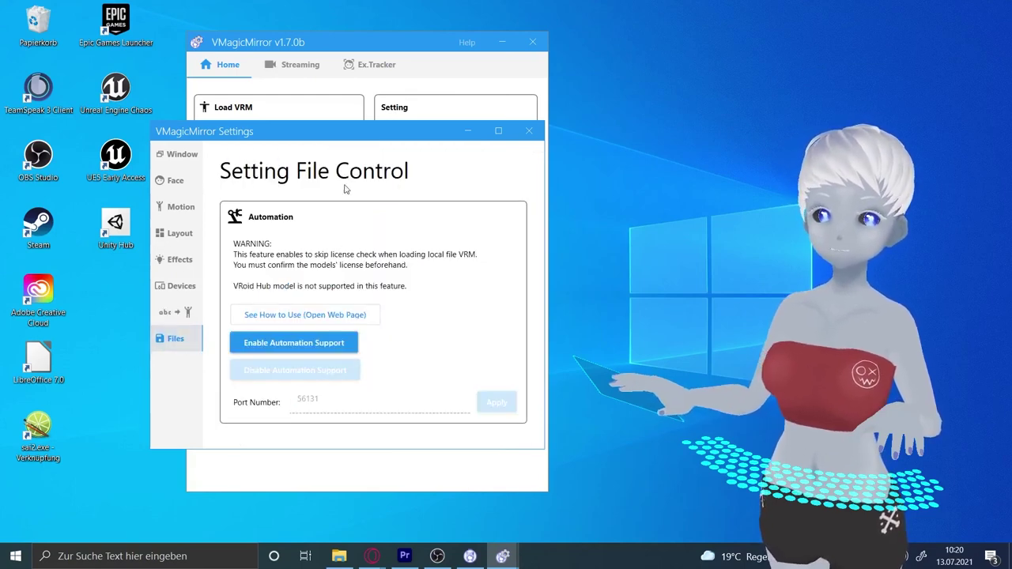